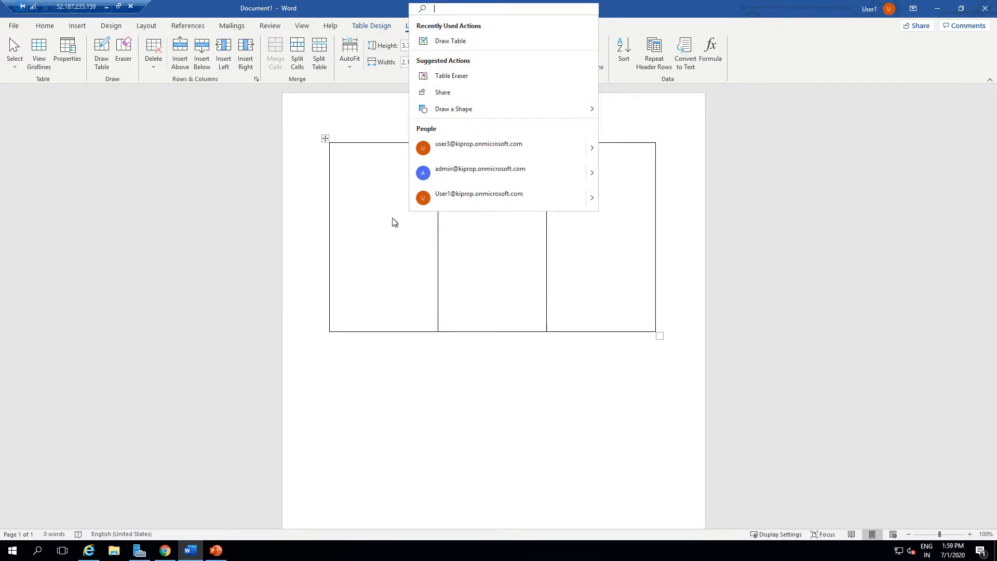
Close the search box and review the New Features Of Word slide in PowerPoint before returning to the Word document.
key(Escape)
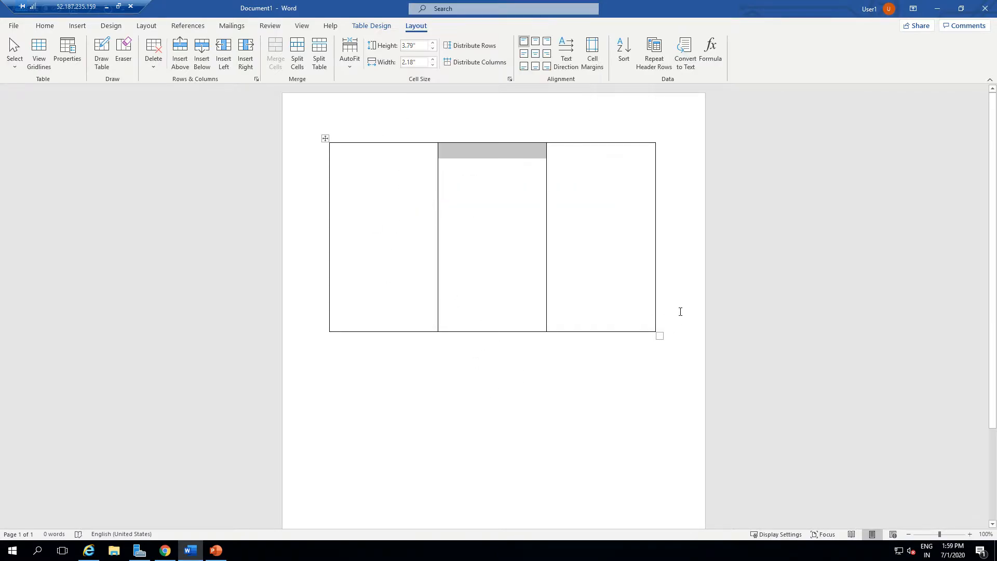
click(346, 383)
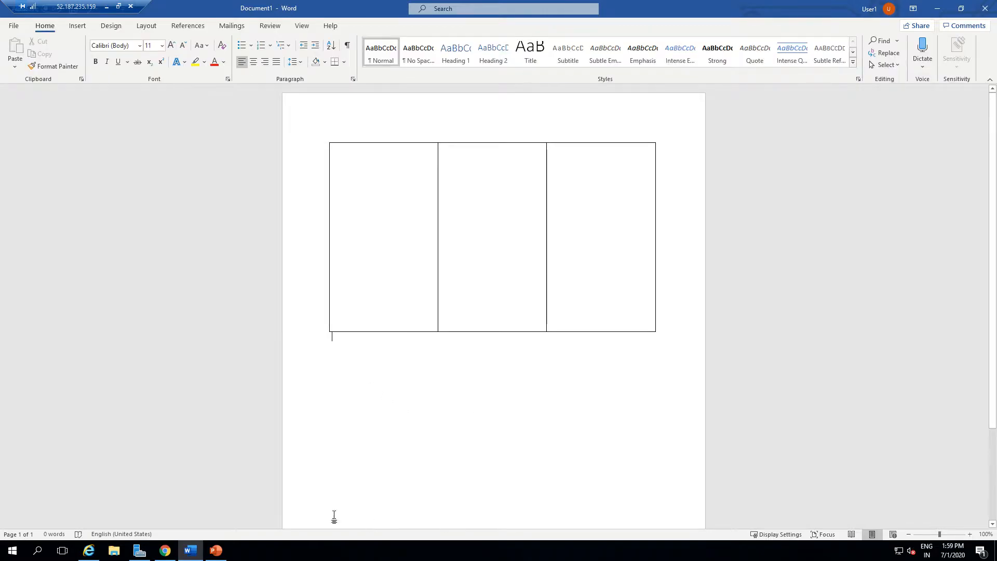
click(215, 551)
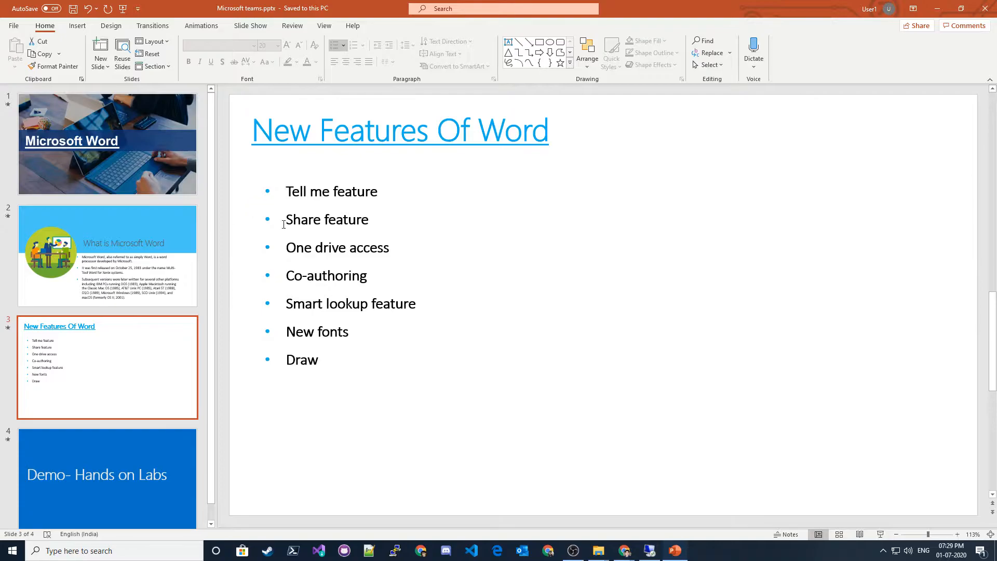
drag(285, 223, 396, 216)
click(536, 300)
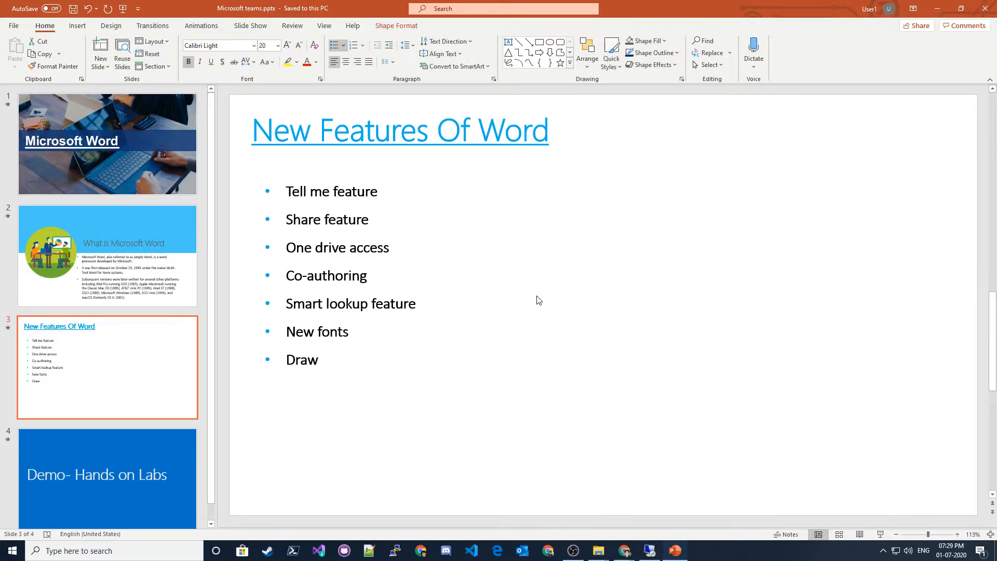
click(649, 551)
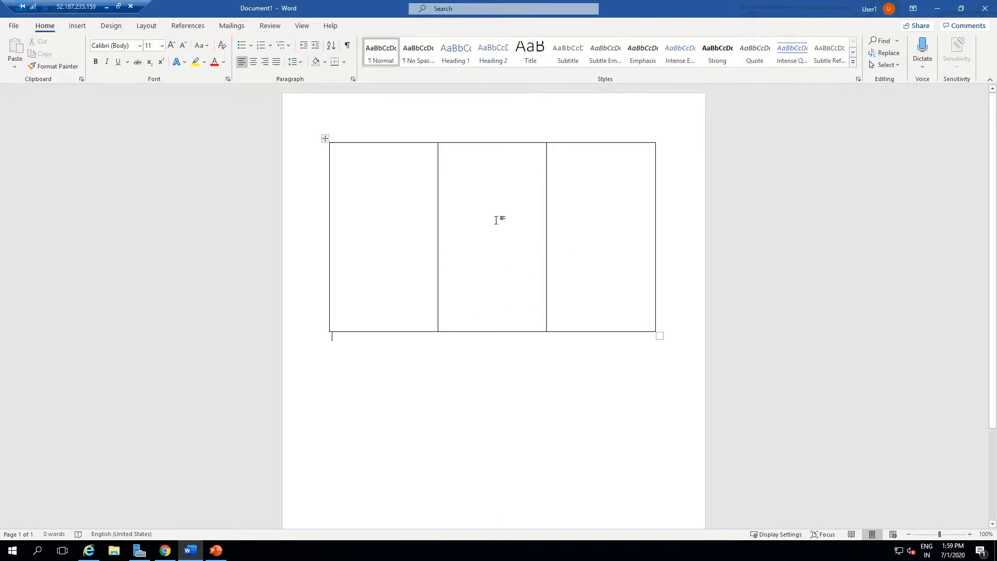
click(916, 26)
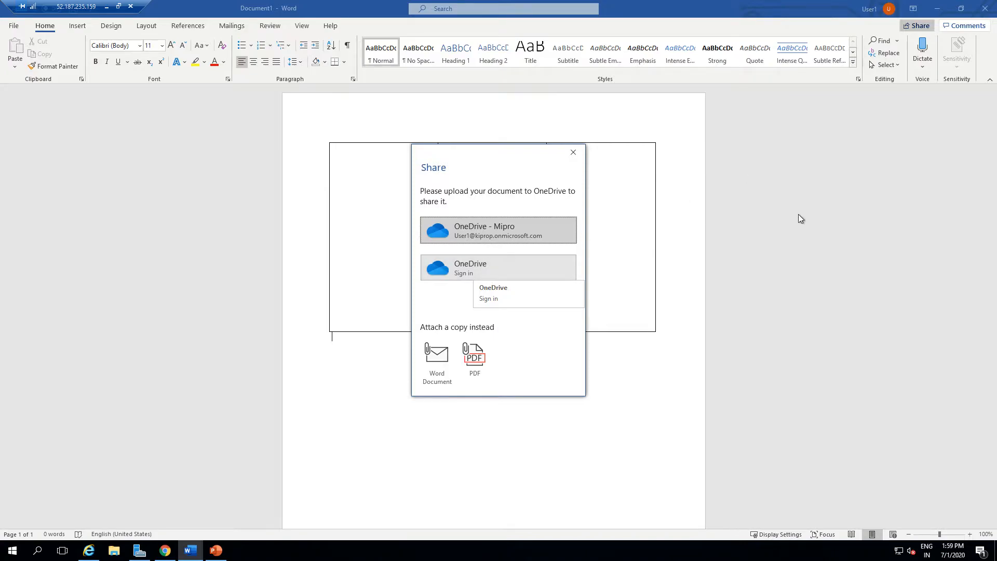
click(435, 363)
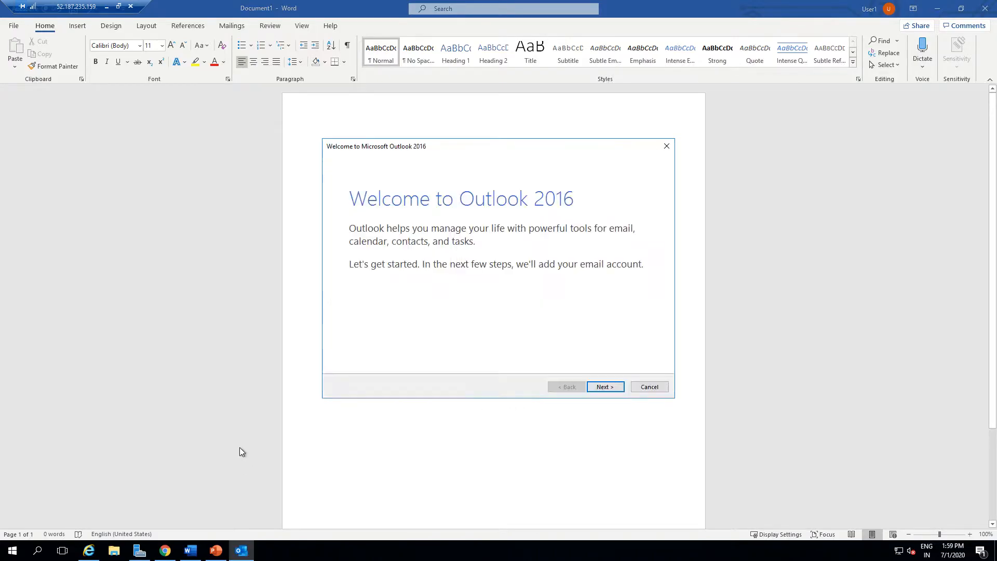
click(612, 387)
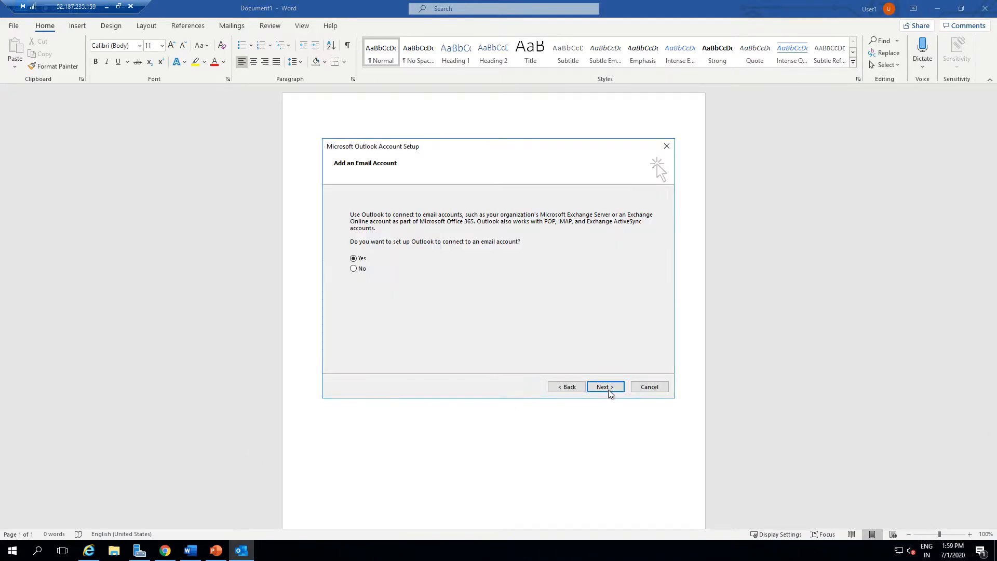
click(608, 390)
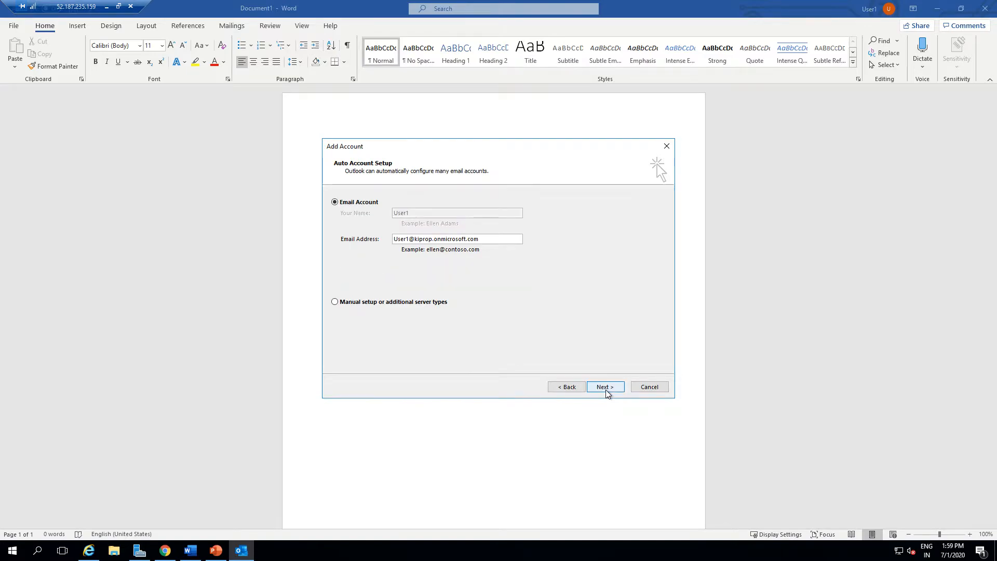
click(605, 389)
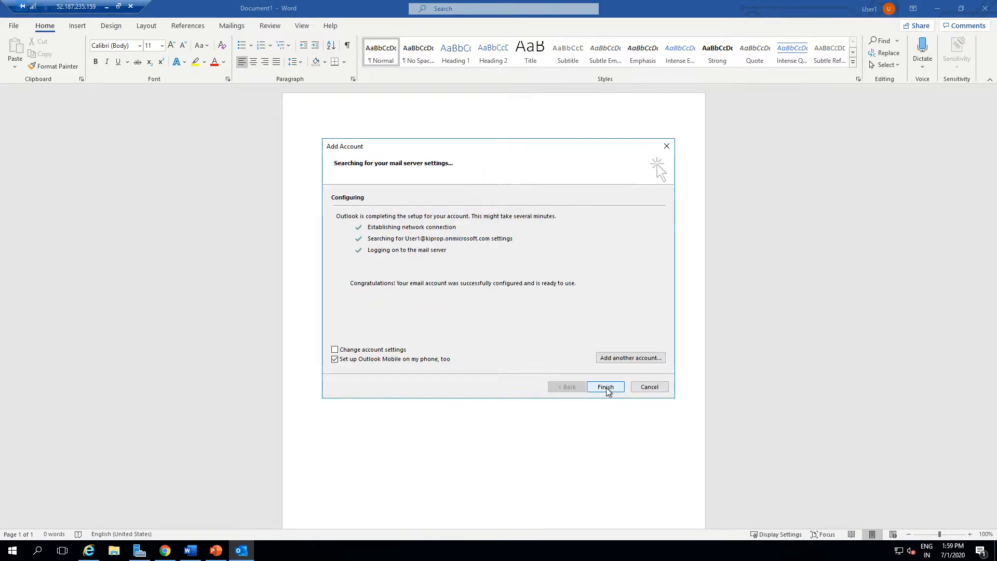
click(607, 387)
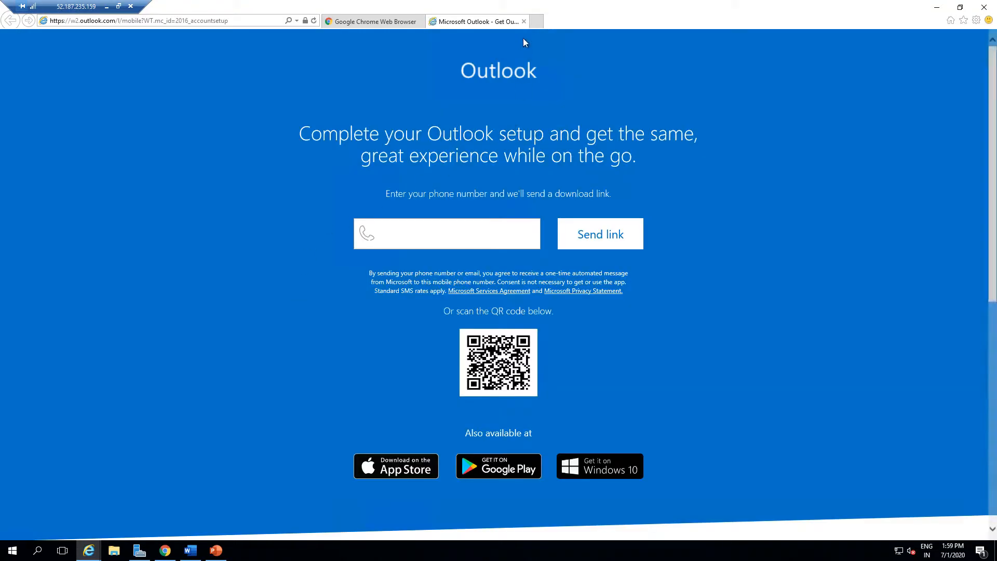
Launch Outlook from the Start menu to bring up the new message with Document1.docx attached.
triple_click(496, 128)
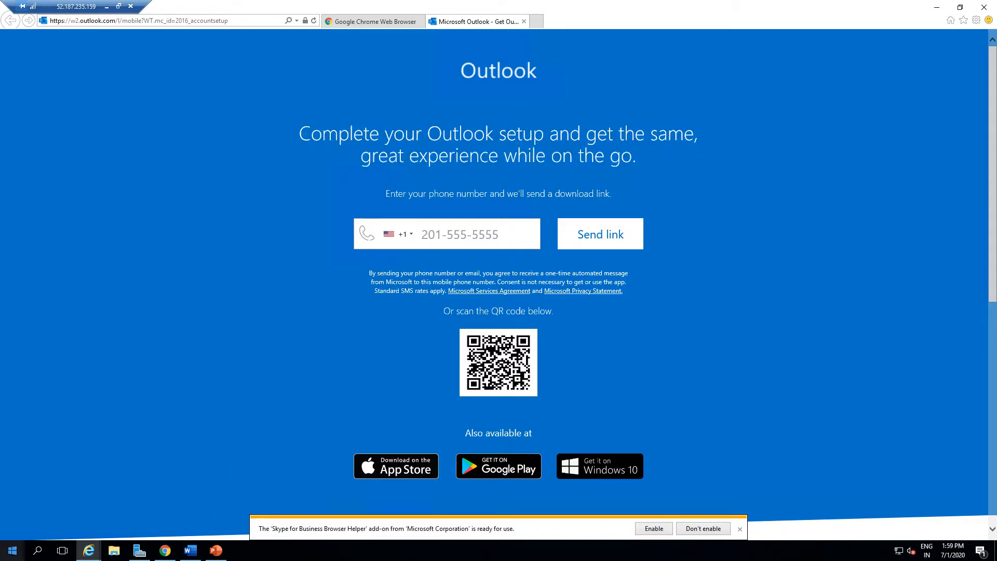
click(12, 550)
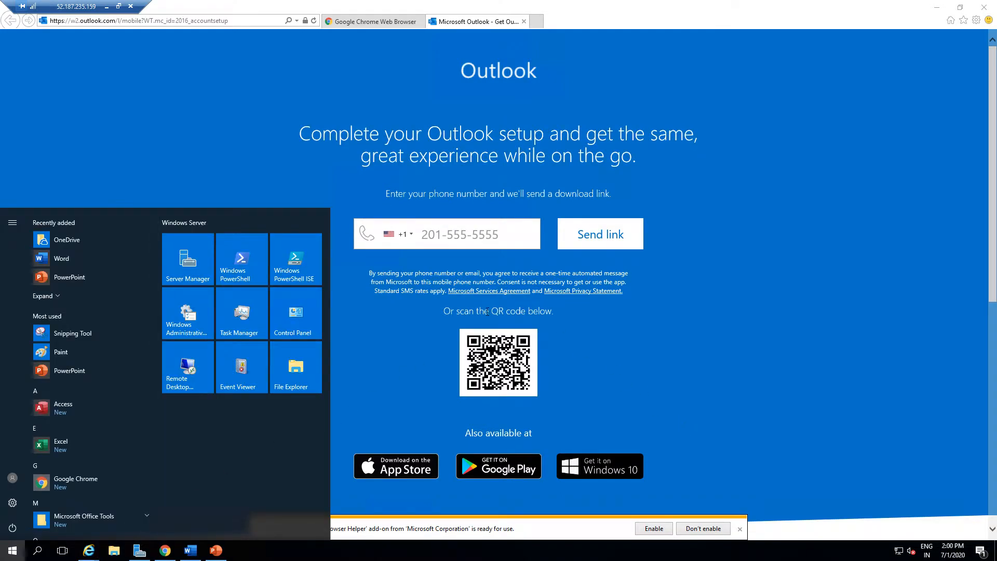
text(out)
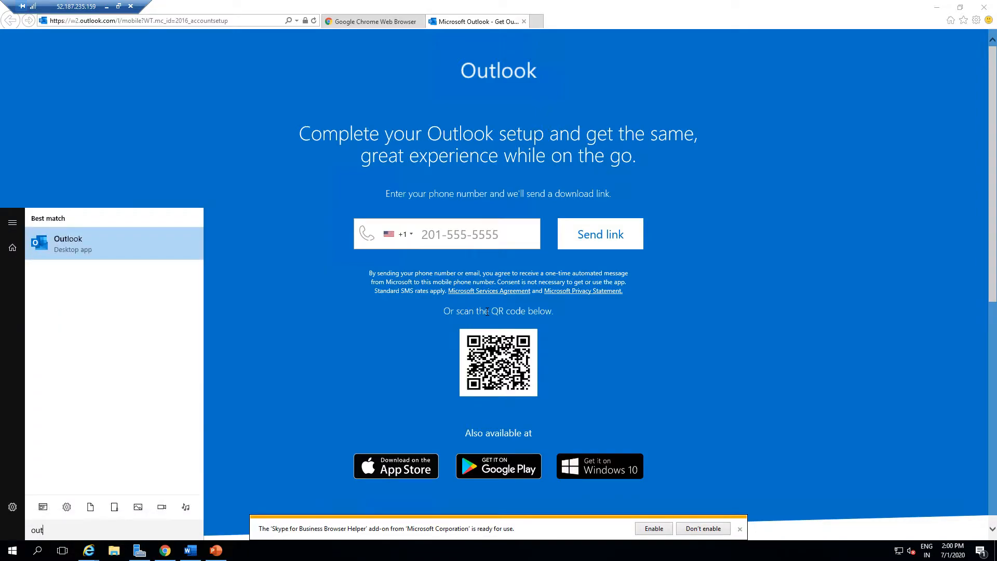
click(67, 239)
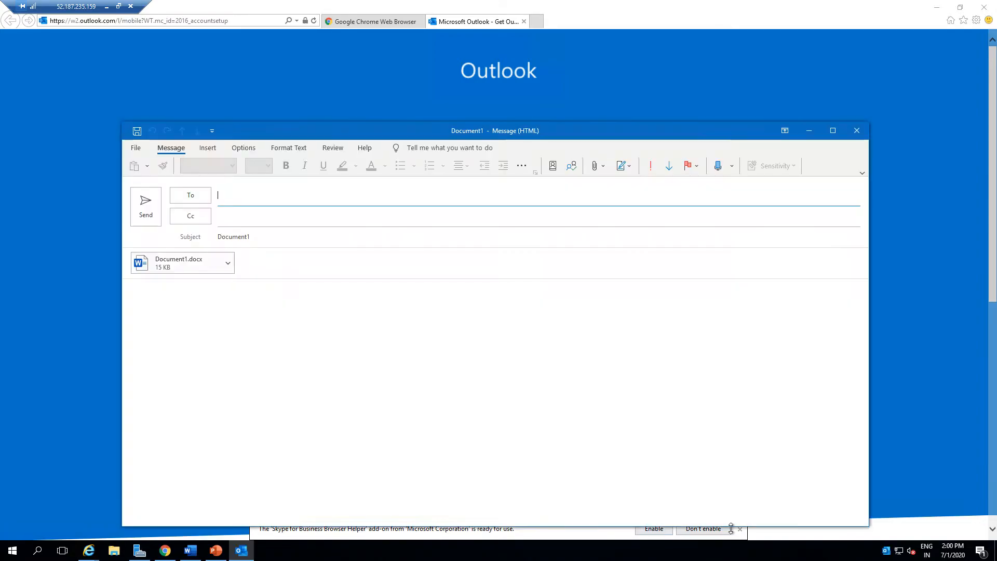
Maximize the email message window, place the cursor in its body, and switch back to Word.
click(833, 131)
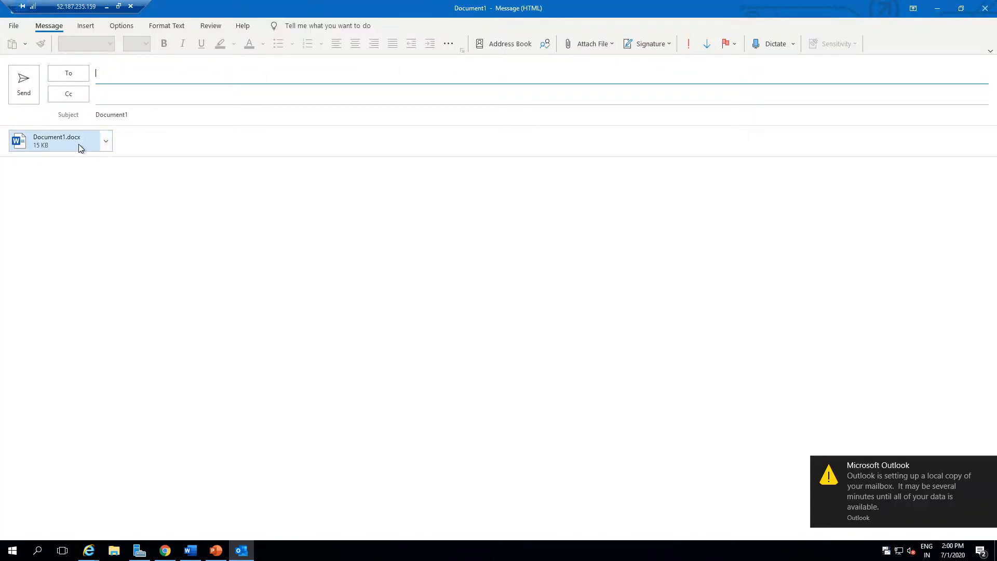
click(248, 462)
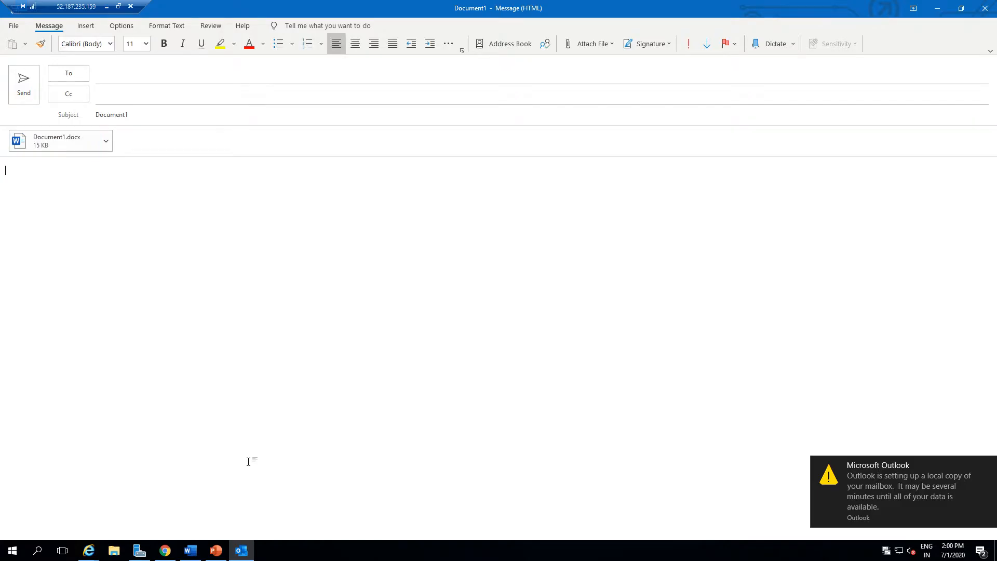
click(190, 552)
Share the document again as an attached Word copy and close the resulting message.
click(917, 26)
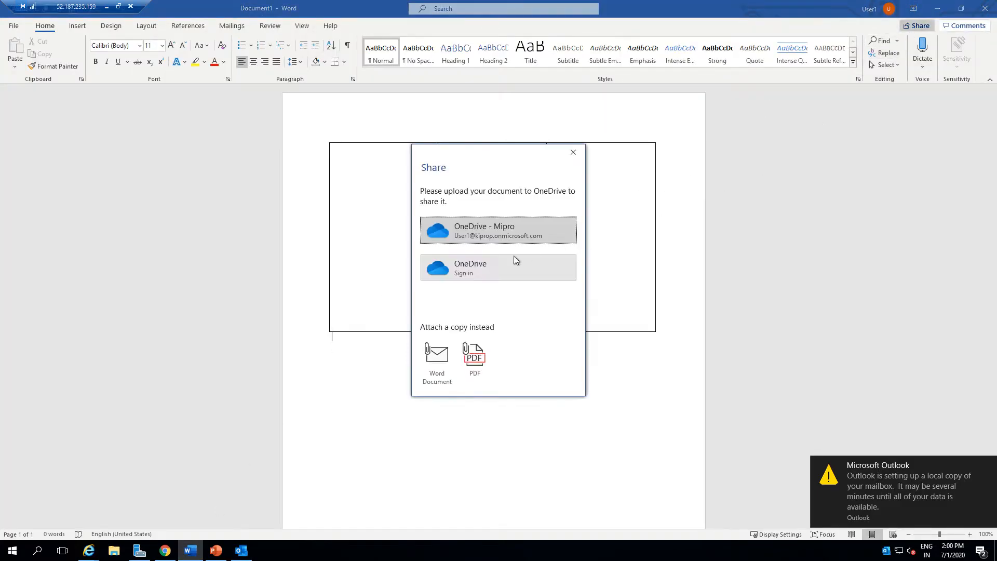
click(437, 362)
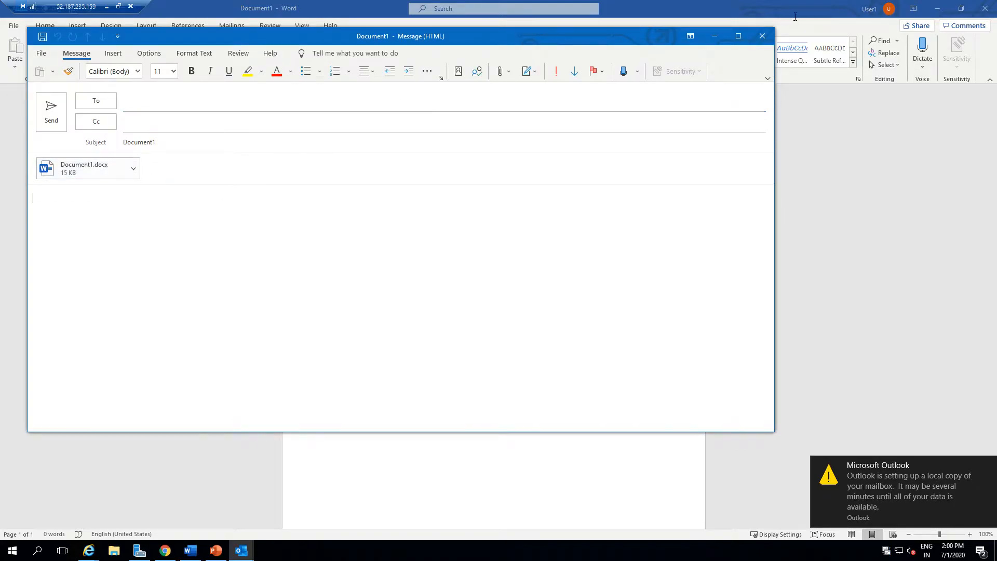
click(762, 36)
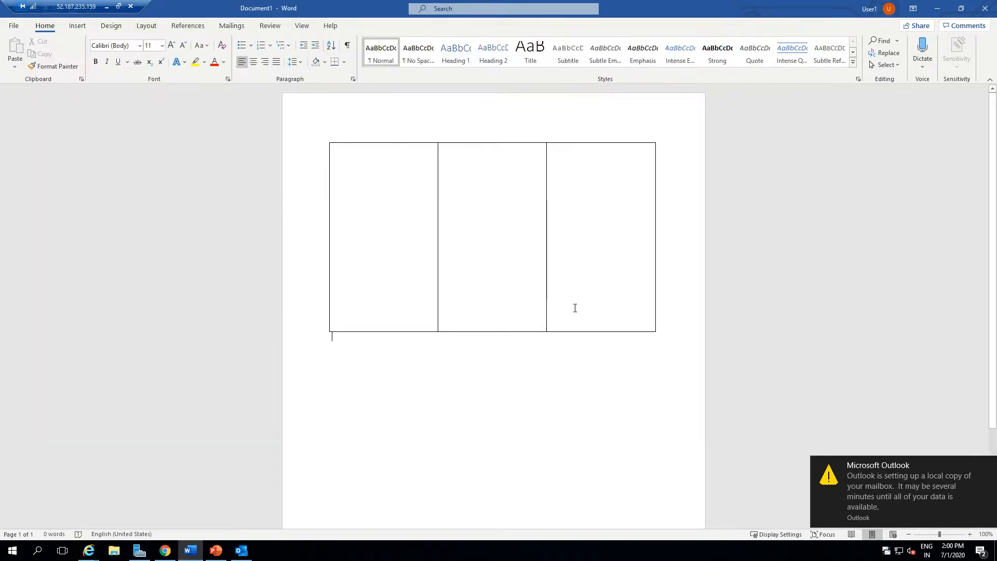
Share the document as an attached PDF copy and close the resulting message.
click(918, 26)
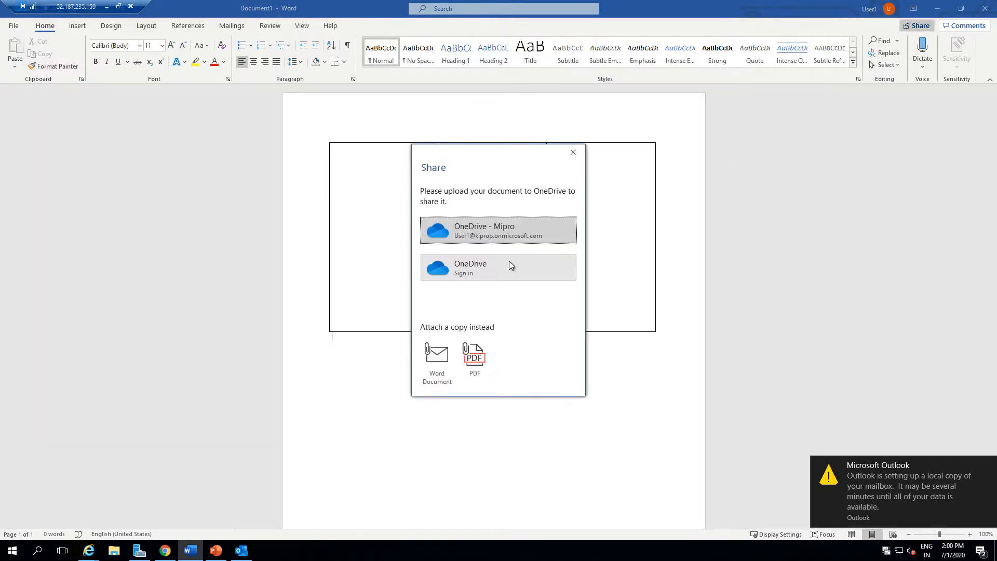
click(475, 357)
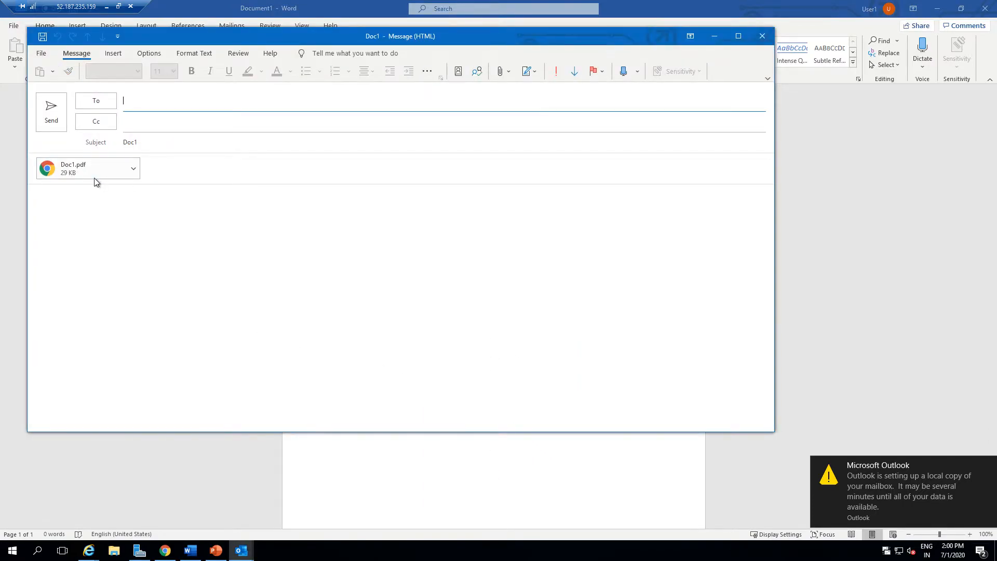
click(182, 202)
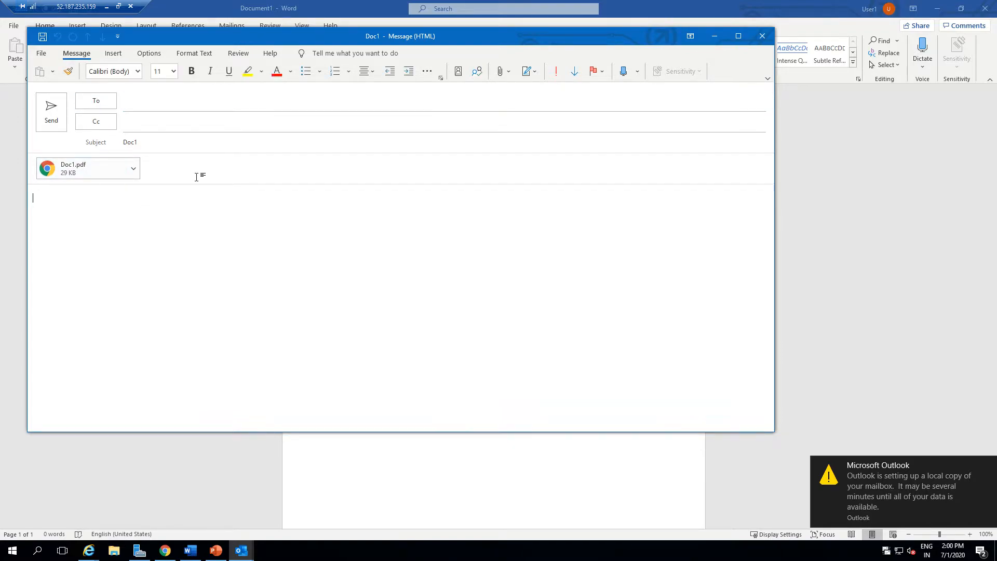
click(762, 36)
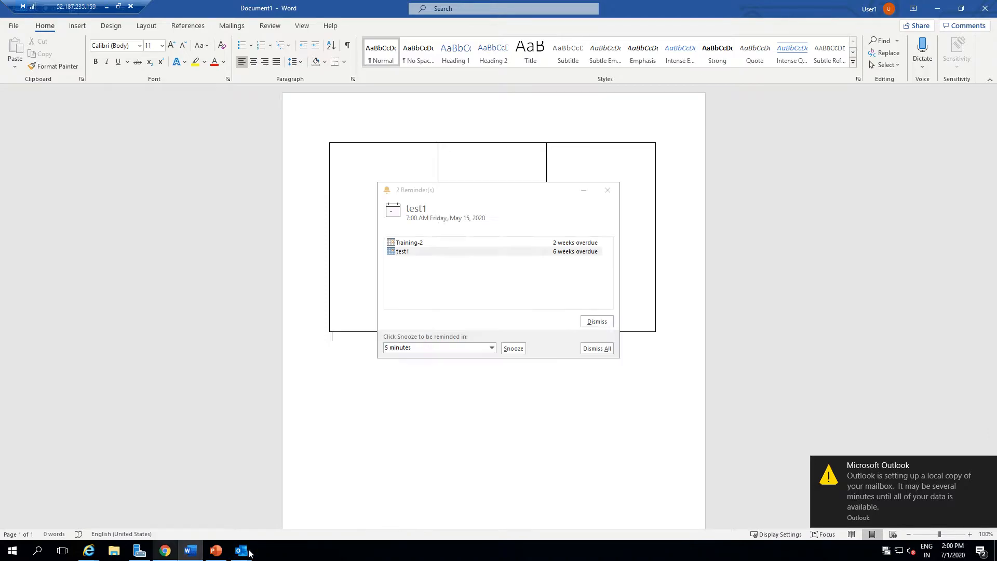
Dismiss all Outlook reminders and return to the Word document.
click(598, 349)
click(479, 296)
click(501, 377)
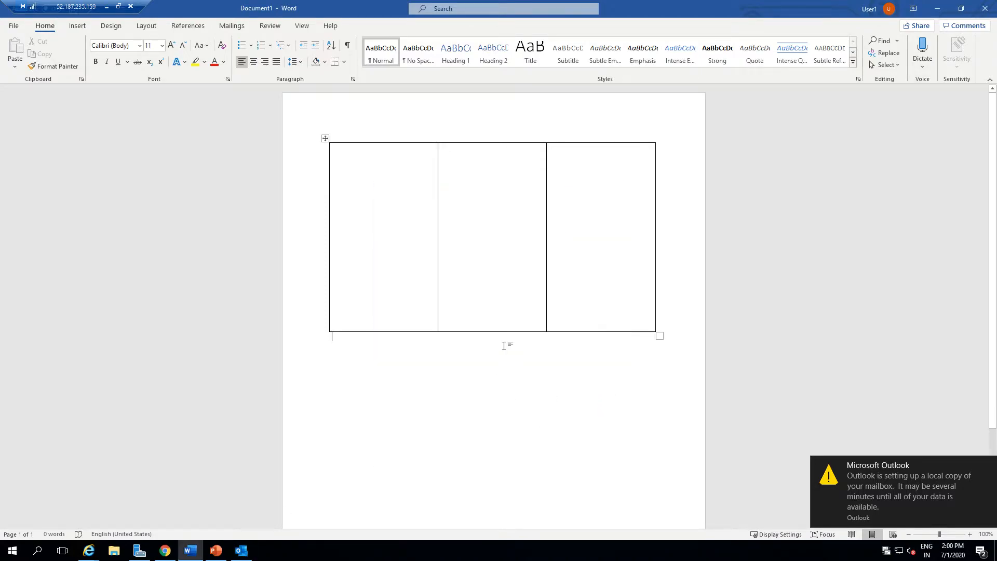
scroll(358, 522, down, 1)
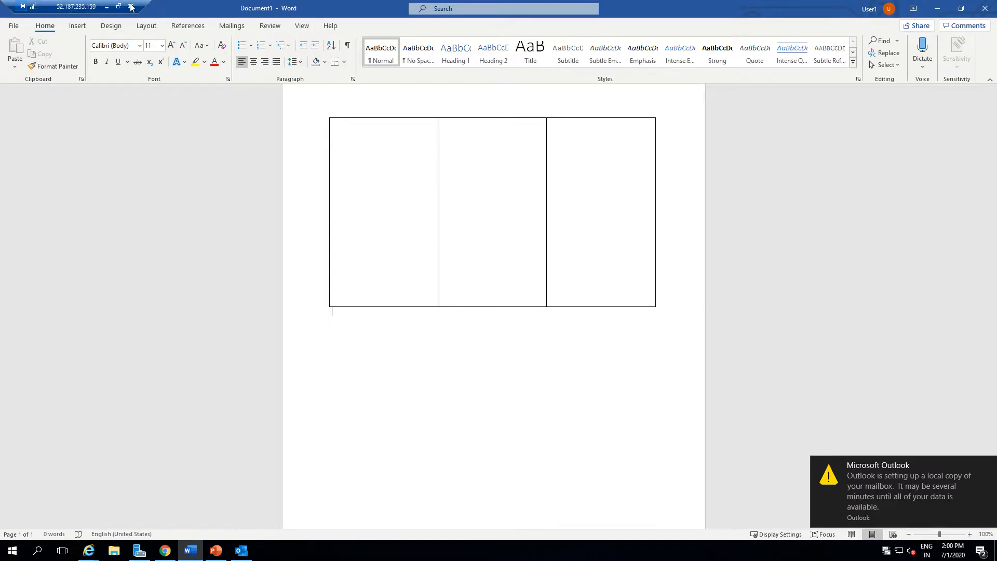
Switch to the Office 365 home page in Chrome and open OneDrive in a new tab.
click(165, 551)
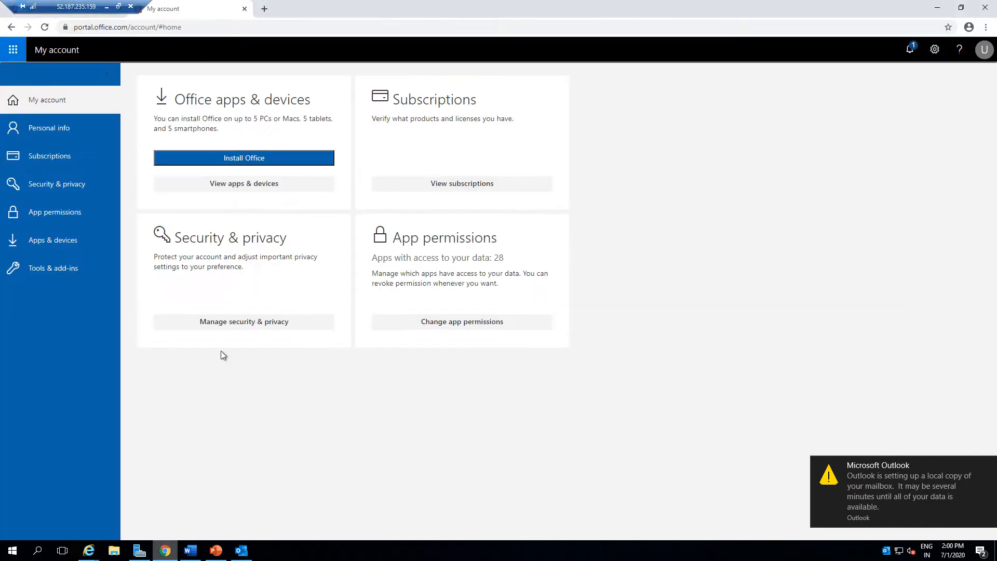
drag(91, 5, 472, 5)
click(50, 5)
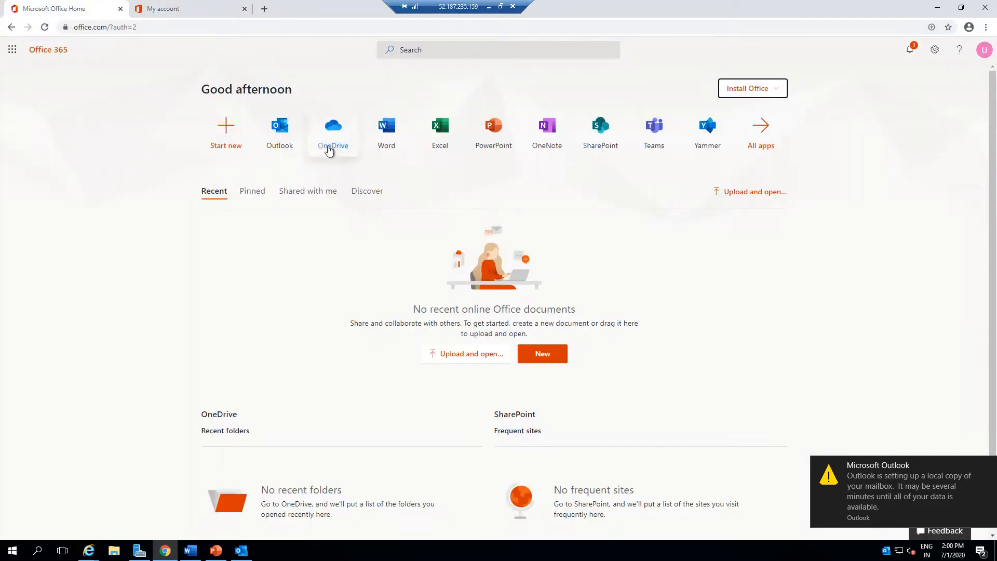
right_click(327, 140)
click(364, 147)
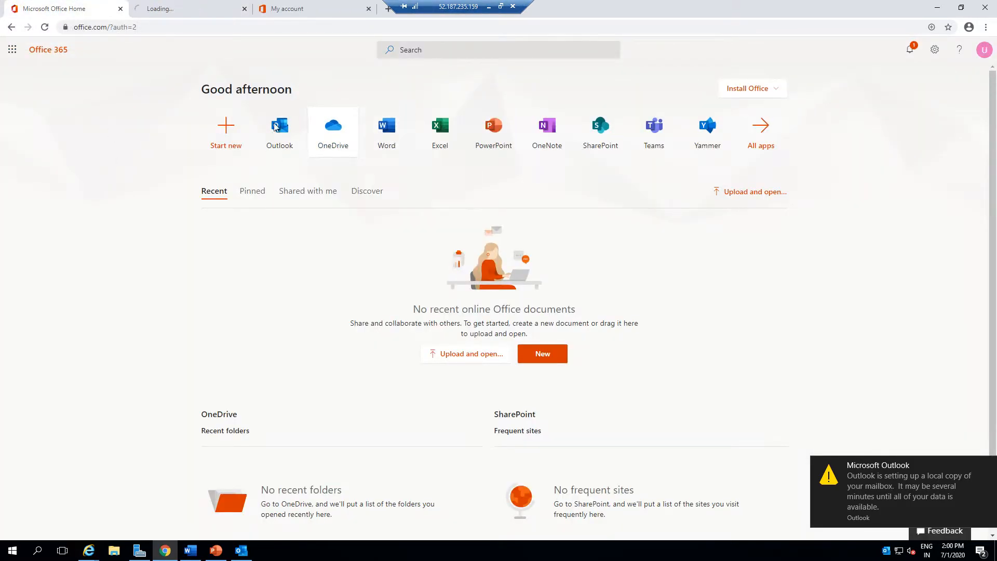
drag(186, 12, 345, 5)
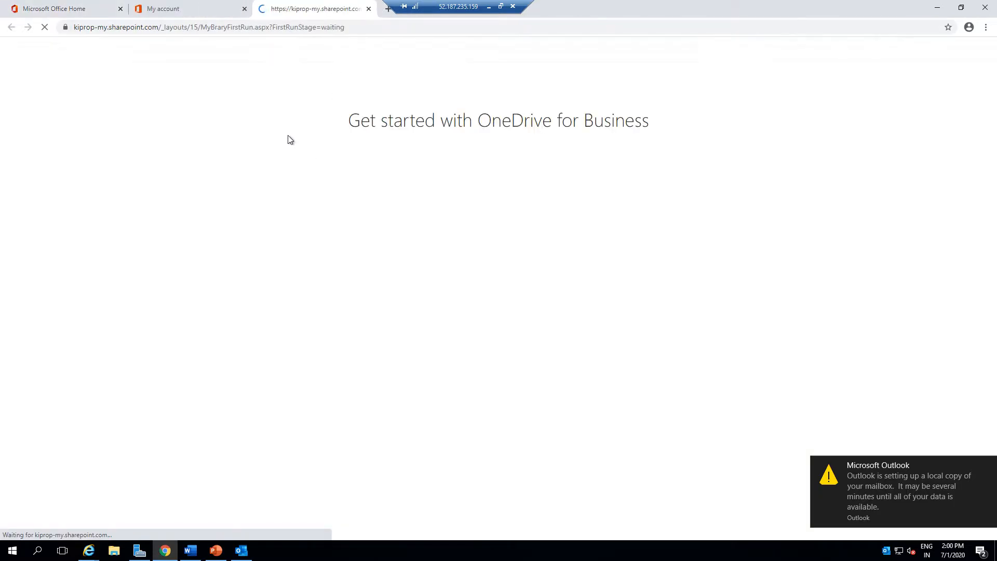
Step through the OneDrive welcome tour and dismiss its tips.
click(514, 342)
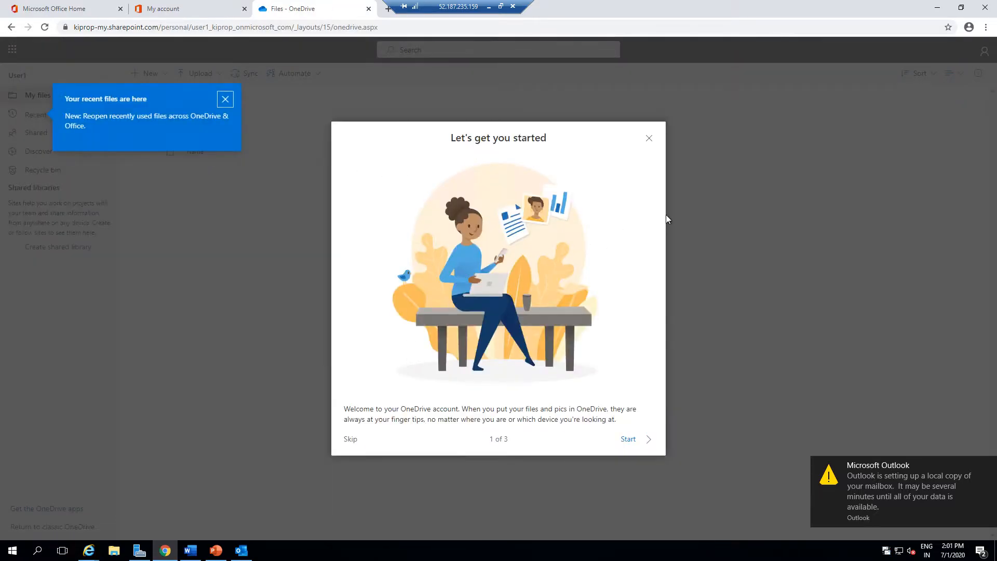
click(629, 439)
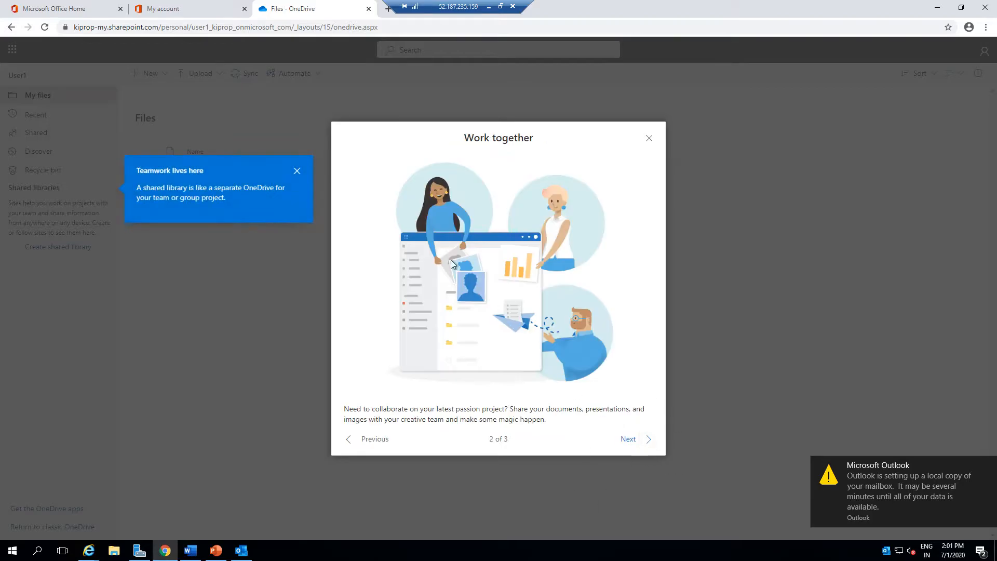
click(297, 171)
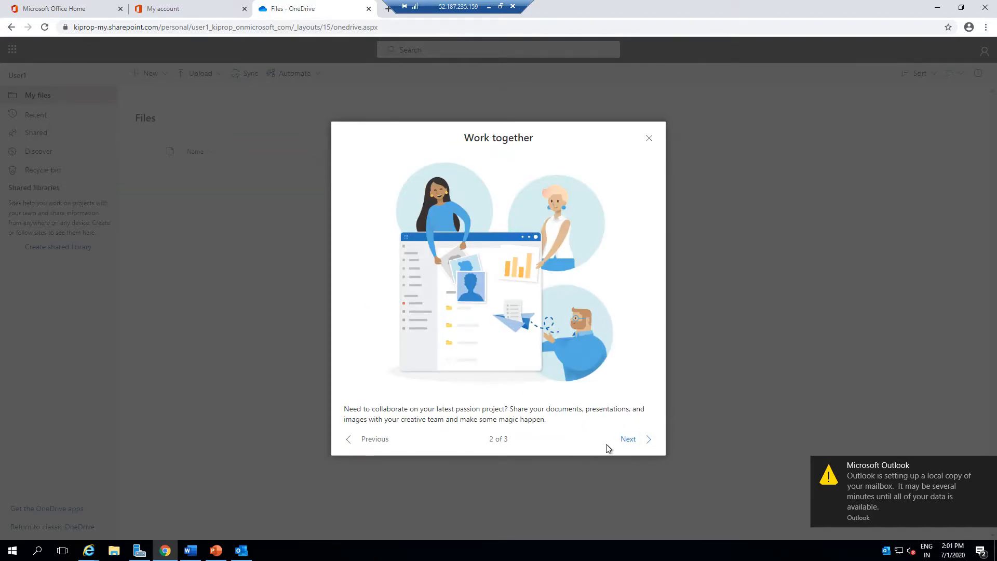
click(637, 442)
click(637, 444)
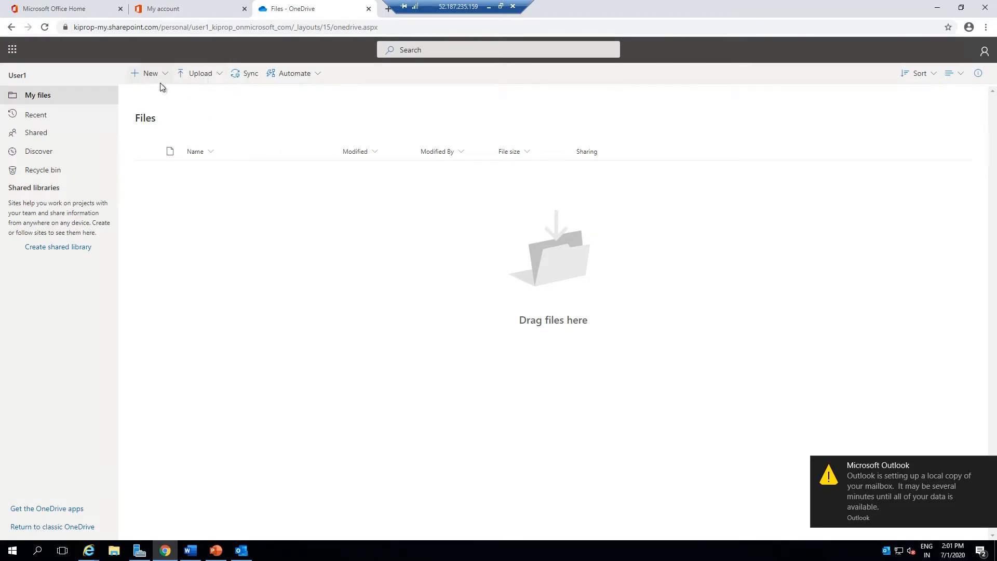
Create a new blank Word document in OneDrive.
click(218, 77)
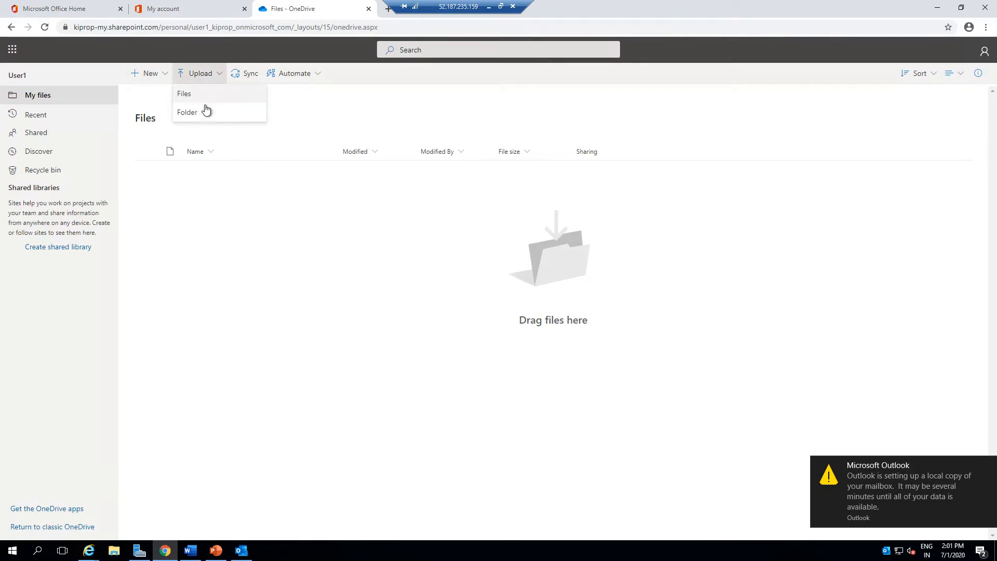
click(148, 69)
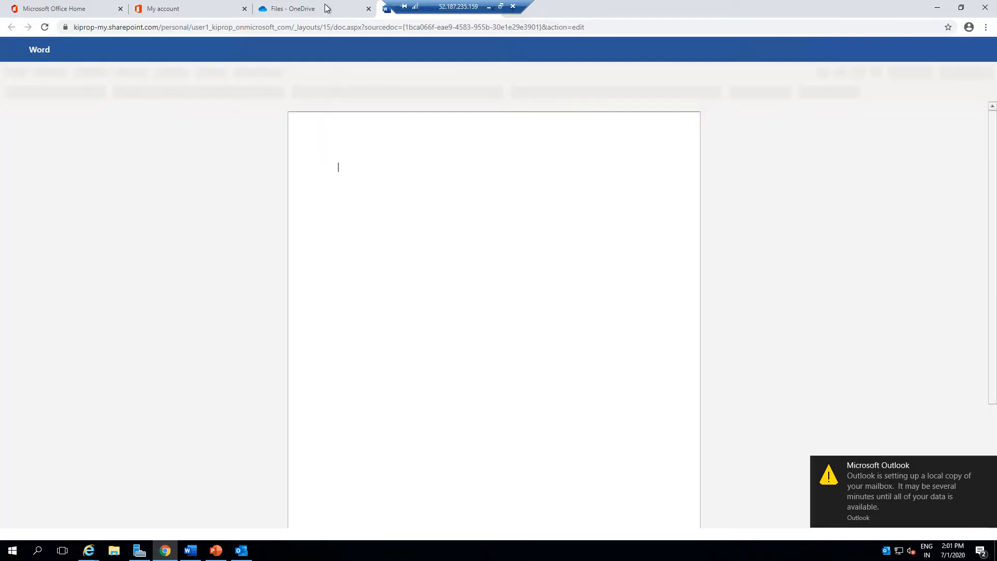
Return to the new Word document and close the privacy option notice.
click(311, 8)
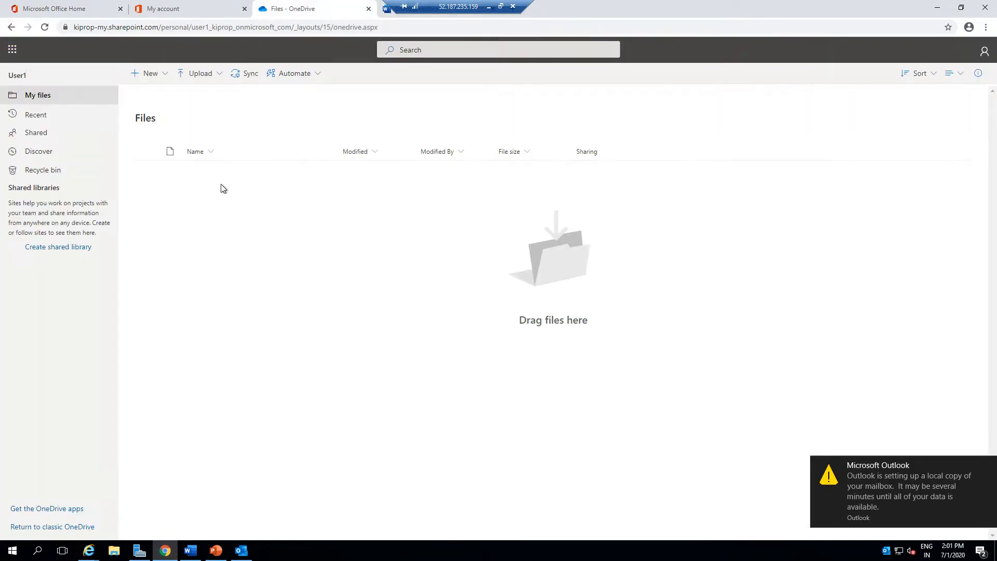
click(387, 11)
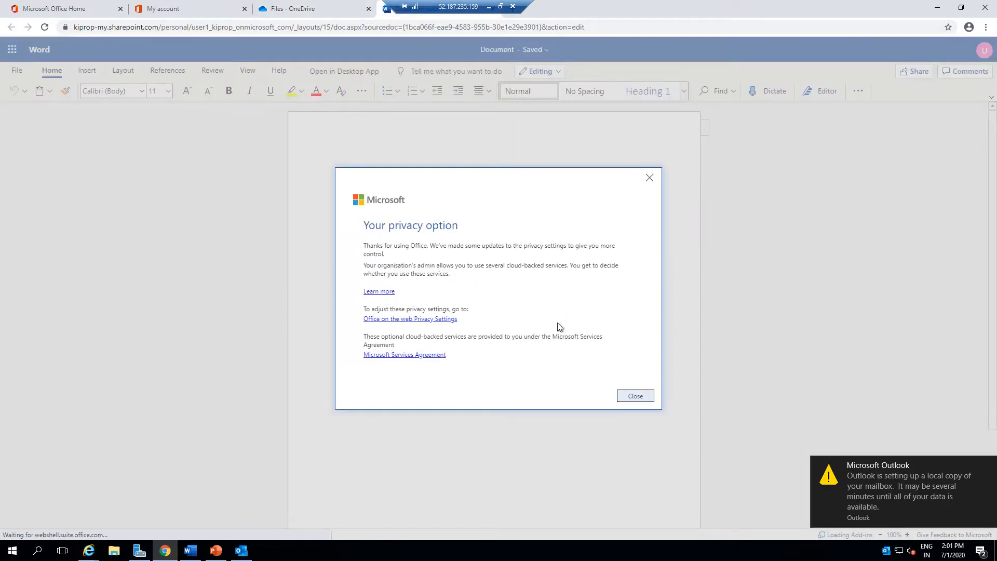
click(631, 400)
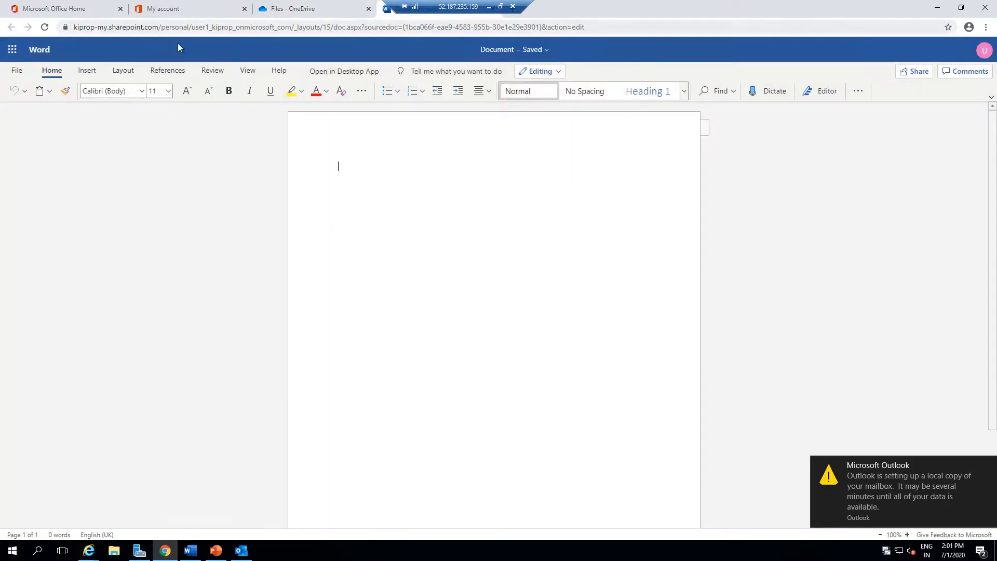
Rename the document as Doc01 and open its Documents folder location in OneDrive.
click(525, 59)
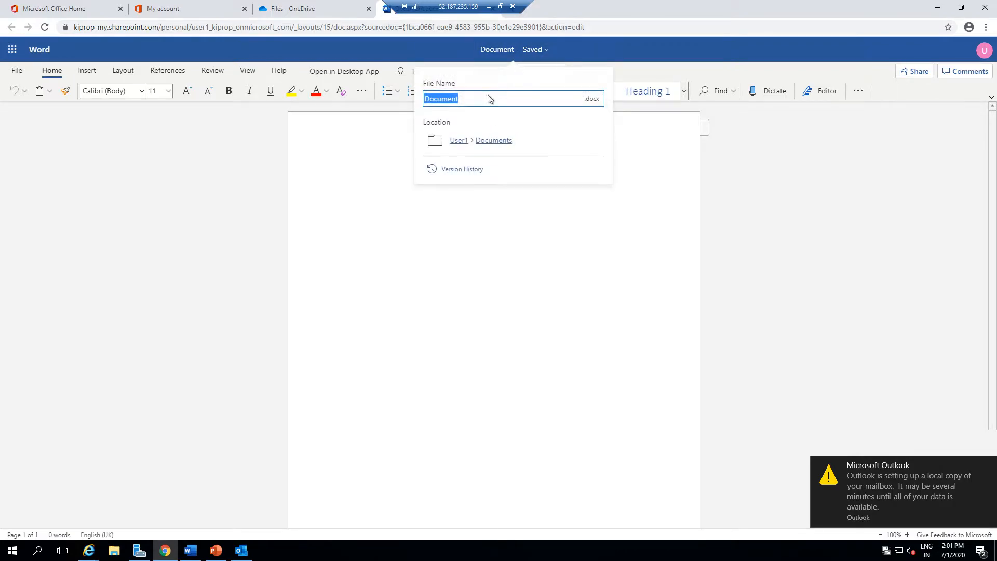
text(Doc01)
click(490, 145)
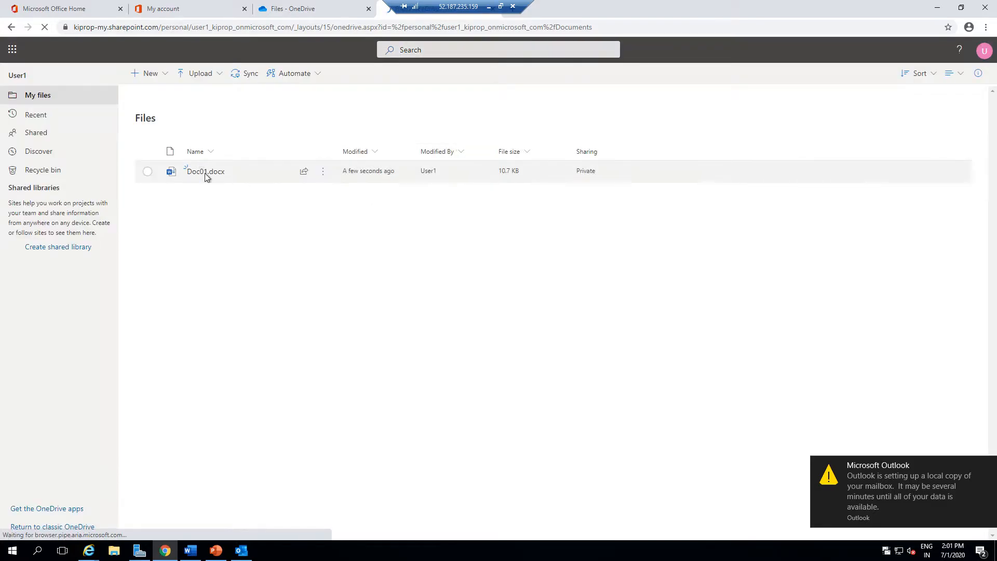
Refresh the OneDrive file list and open Doc01.docx in Word.
mouse_move(211, 182)
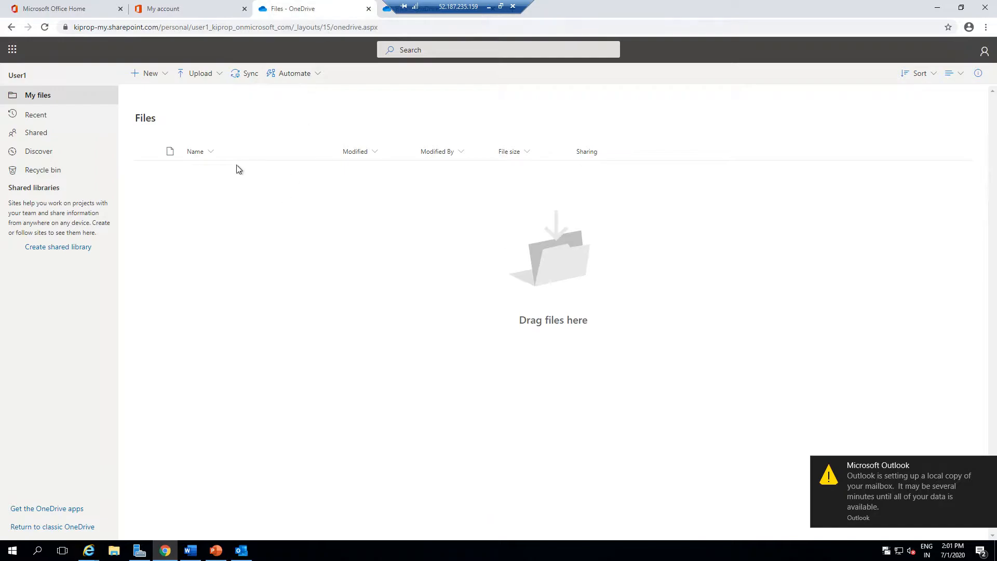
click(45, 27)
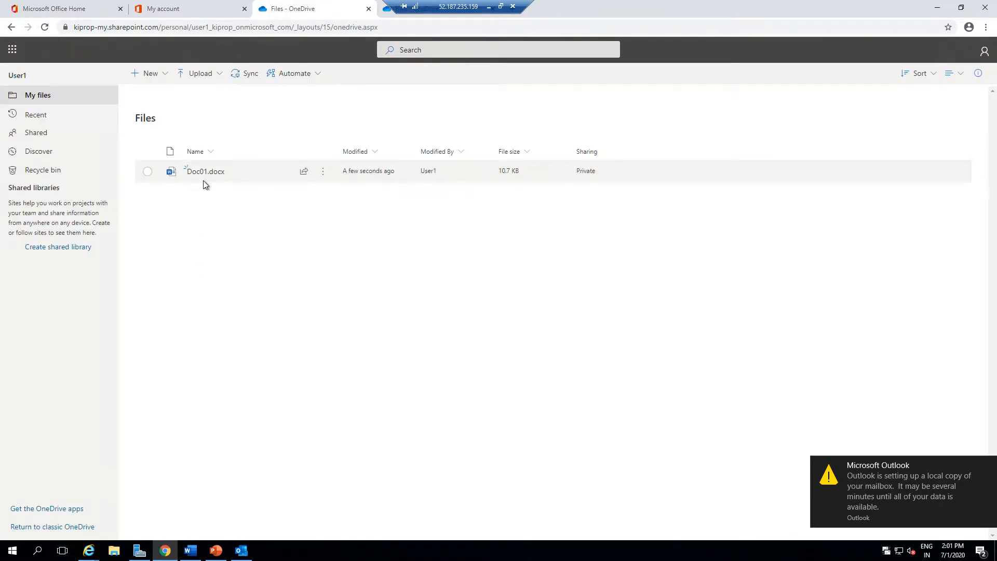
click(200, 173)
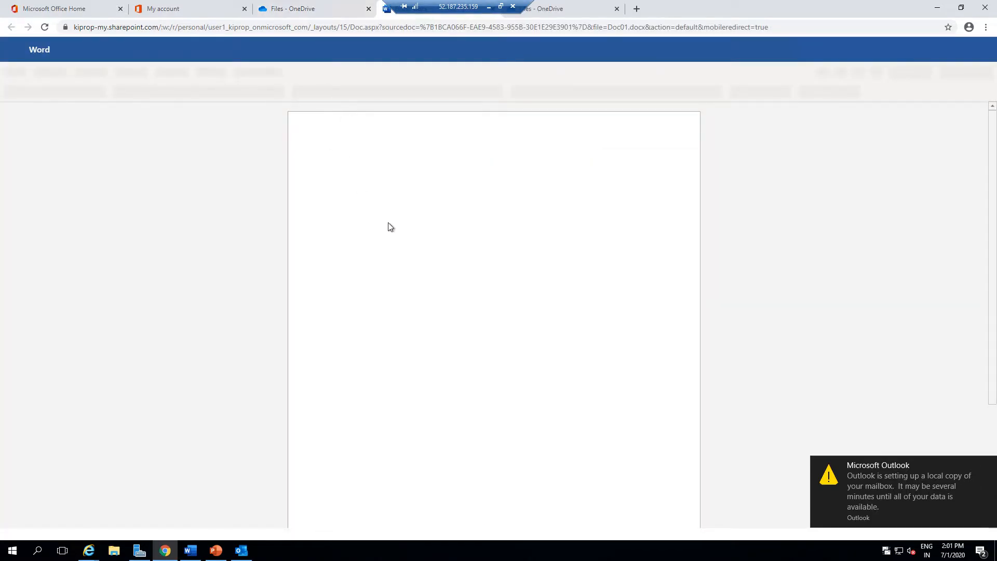
Open the editing mode menu to view the Editing, Reviewing and Viewing options.
click(988, 465)
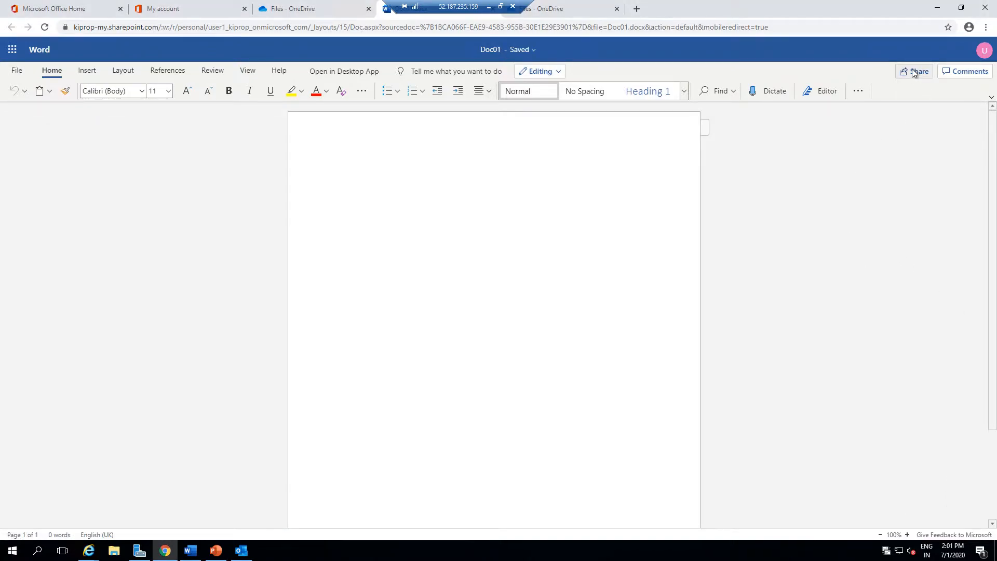
click(557, 71)
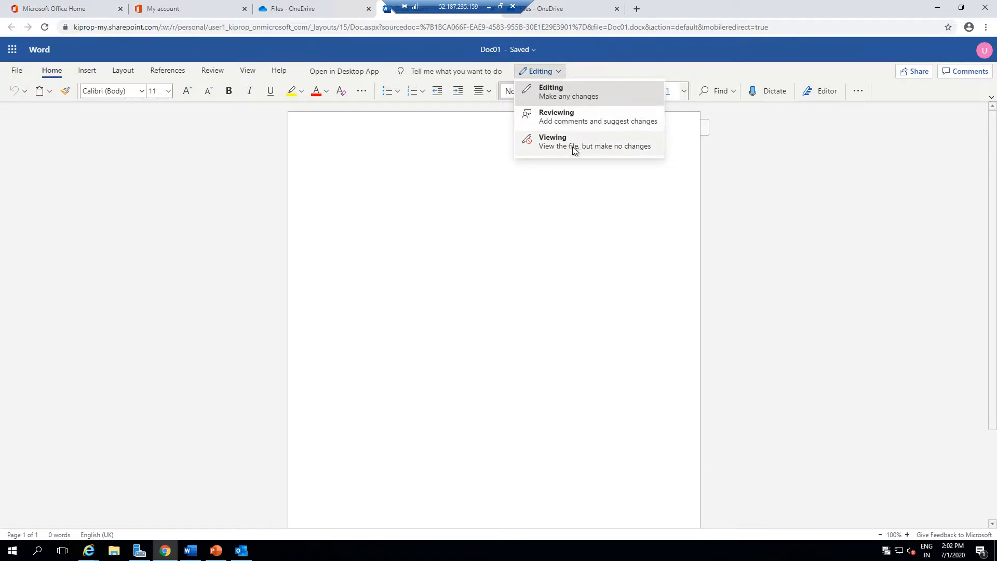
Open the Share dialog and inspect the link settings without changing them.
click(915, 73)
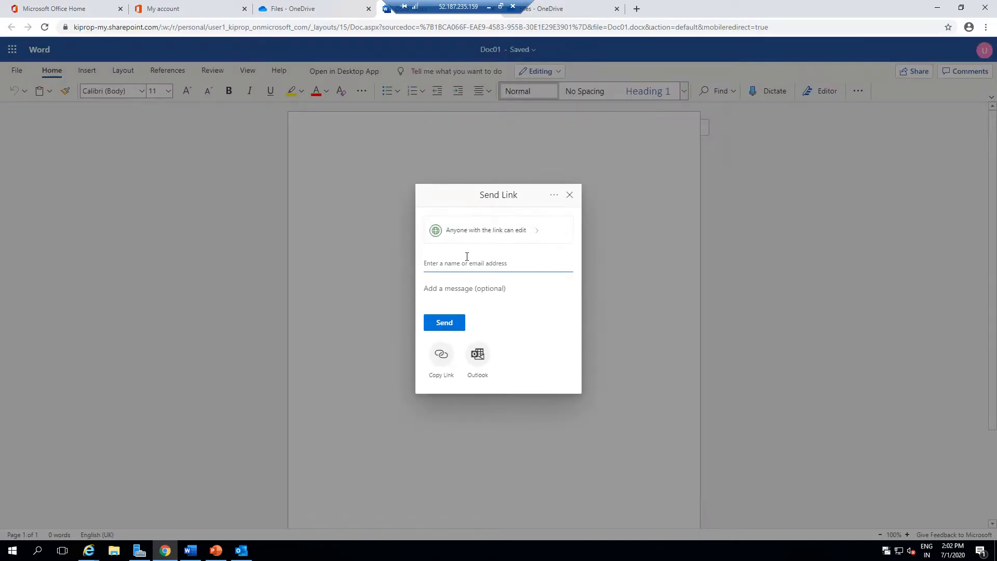
click(517, 231)
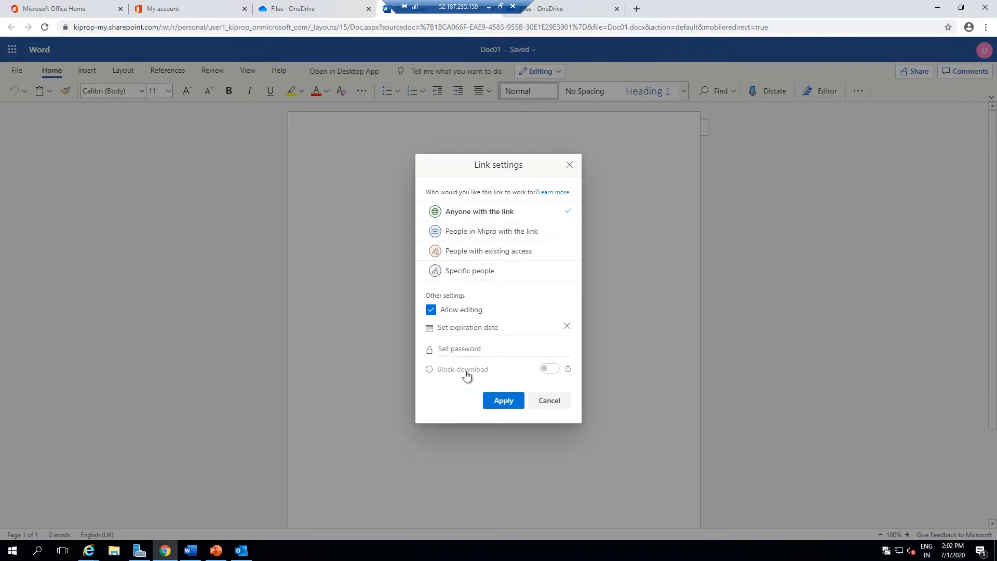
click(549, 400)
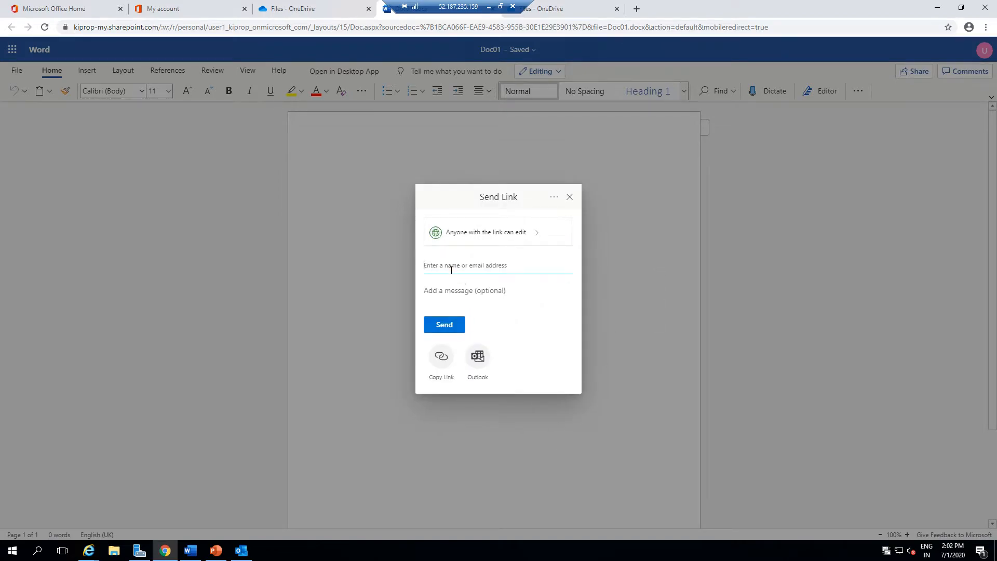
Send the document's edit link to User2.
text(userr)
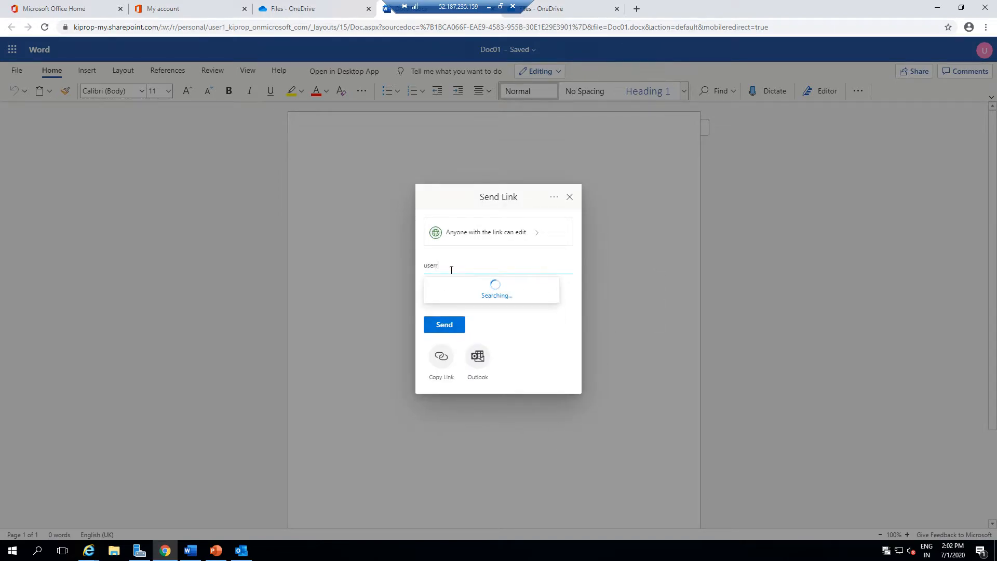
key(BackSpace)
text(2)
click(474, 293)
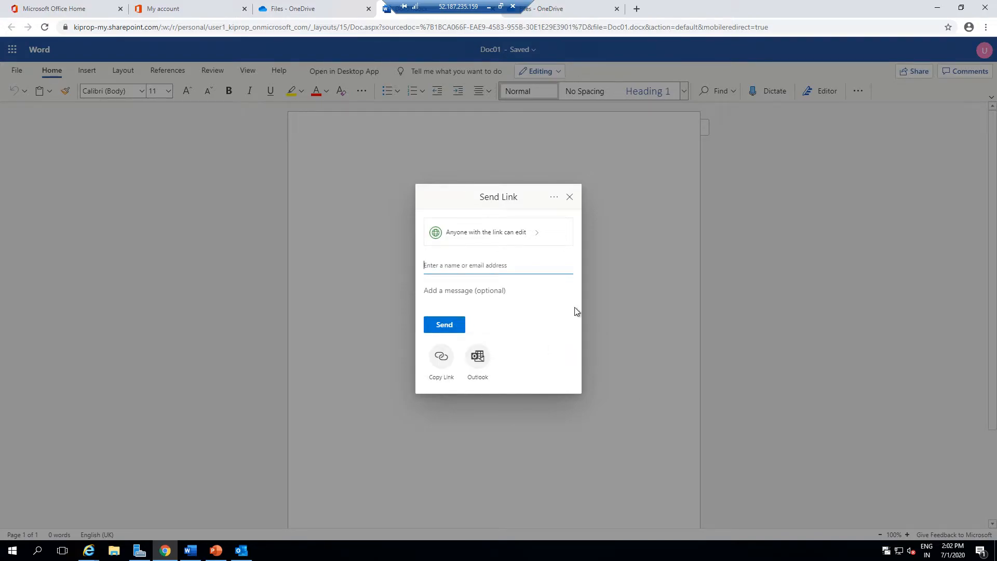
click(448, 330)
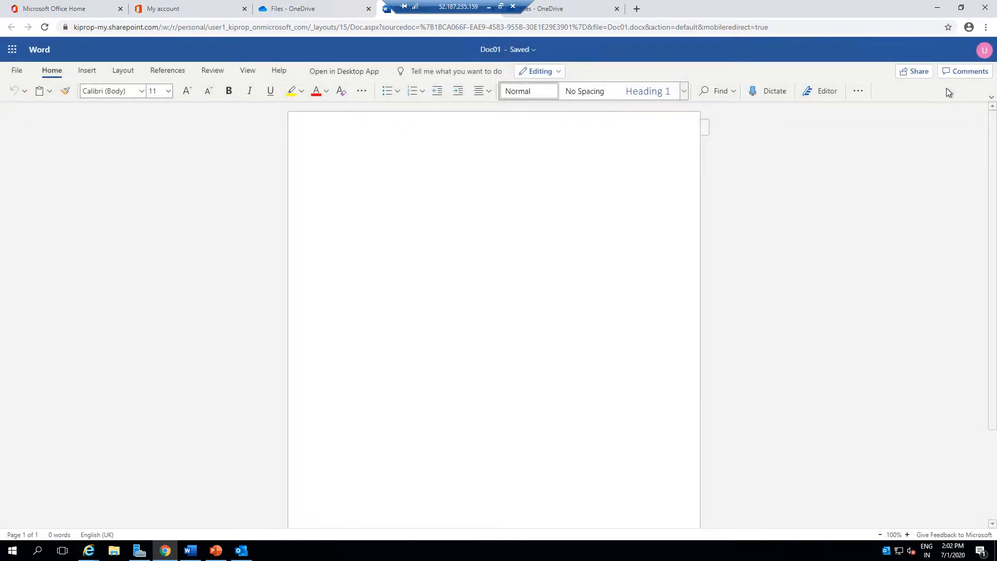
Copy the document's sharing link and close the confirmation.
click(917, 70)
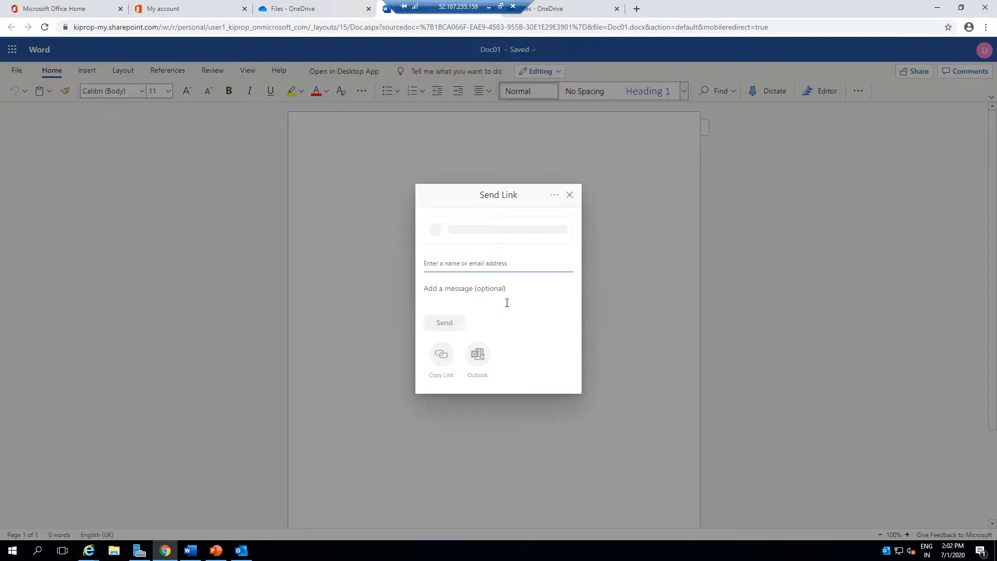
click(442, 358)
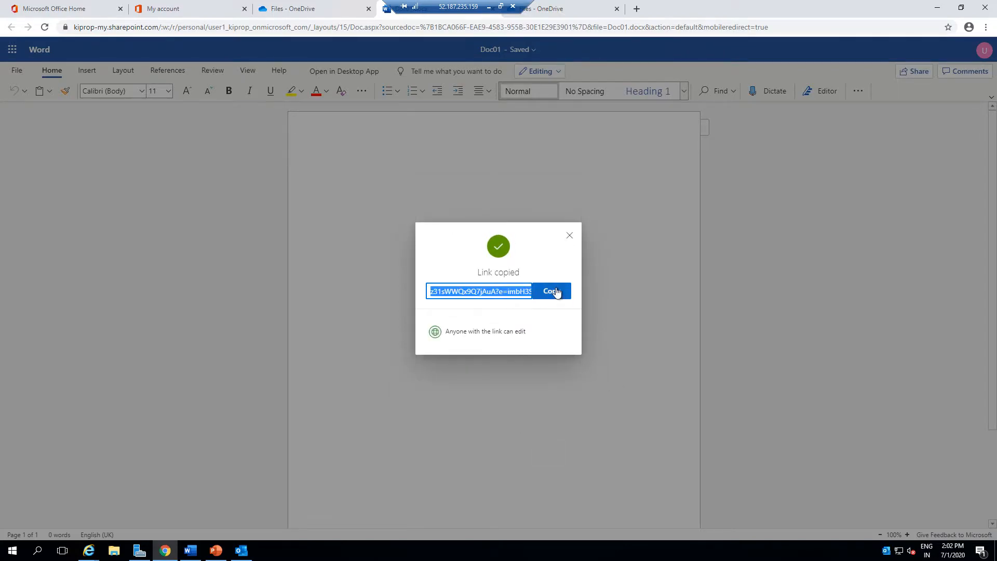
click(573, 238)
Start an Outlook email sharing the document link, then discard the draft.
click(925, 72)
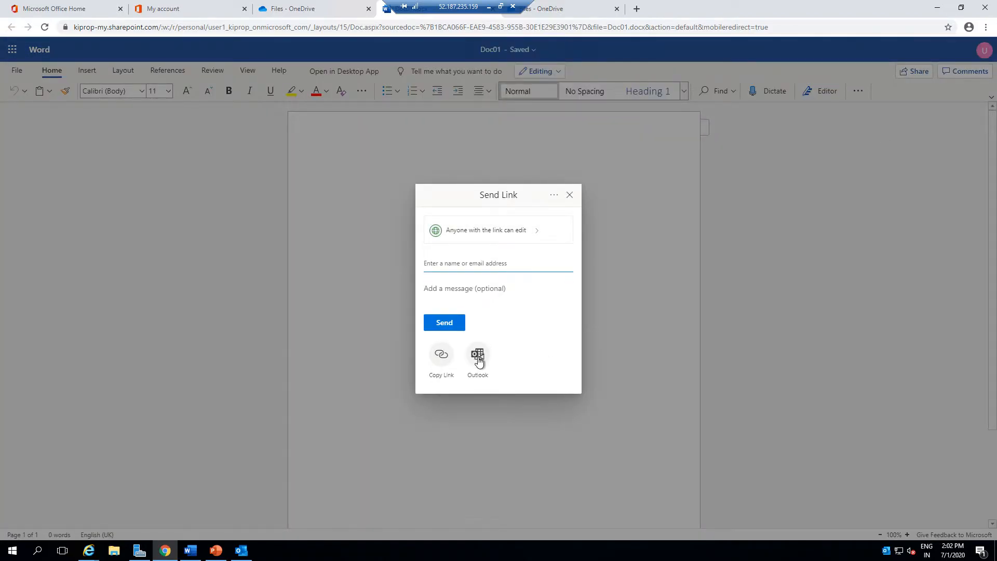
click(485, 373)
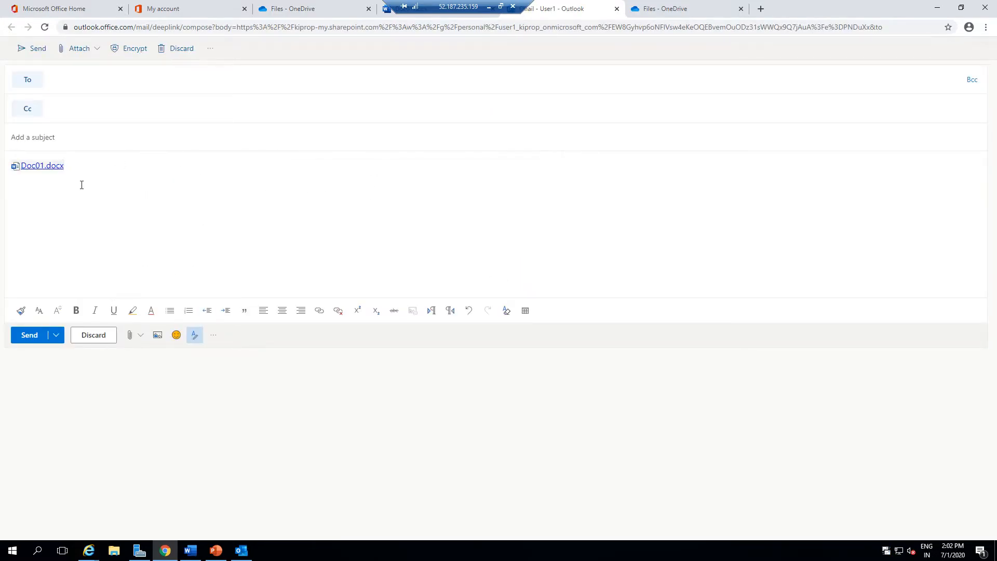
drag(3, 156, 166, 202)
click(91, 165)
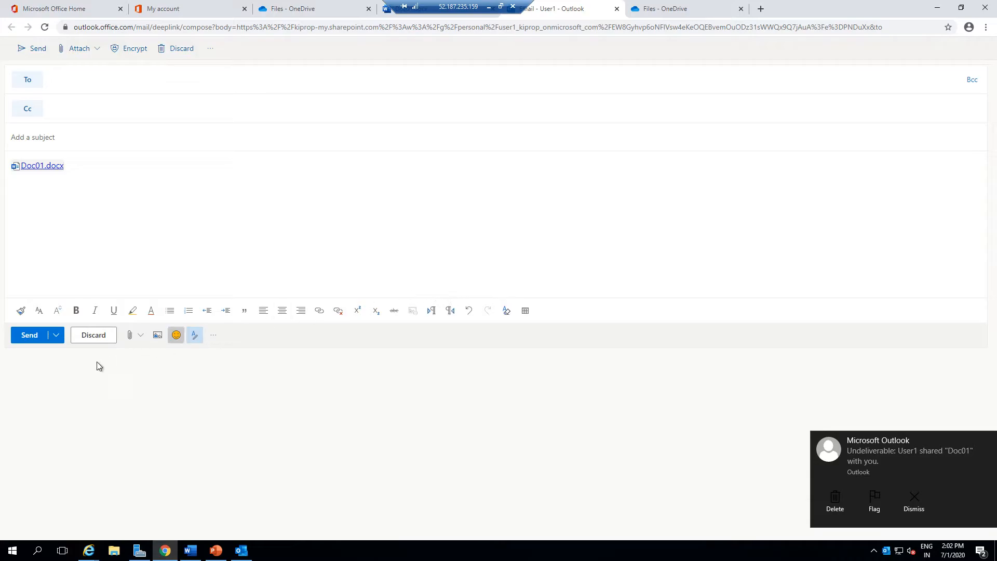
click(97, 337)
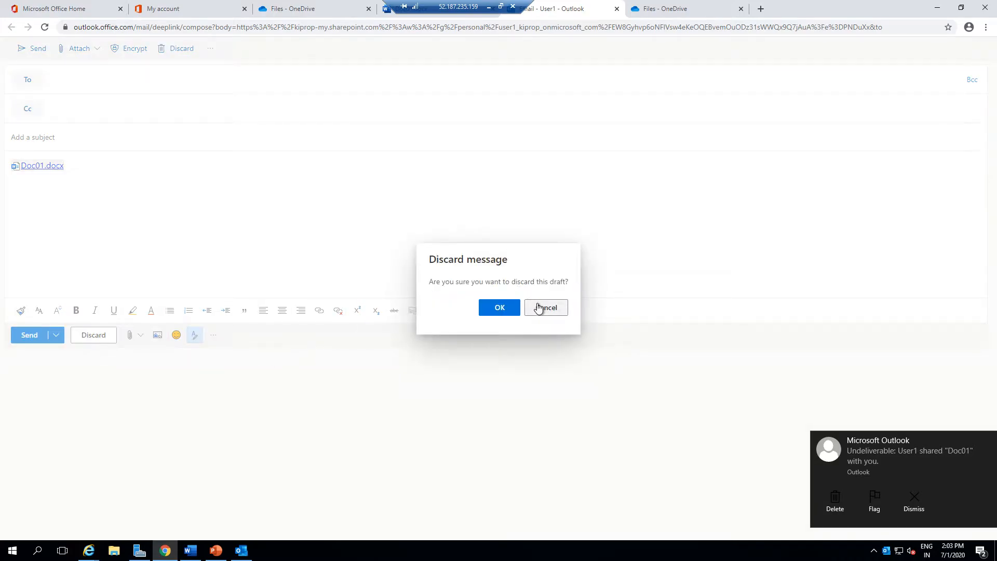
click(502, 314)
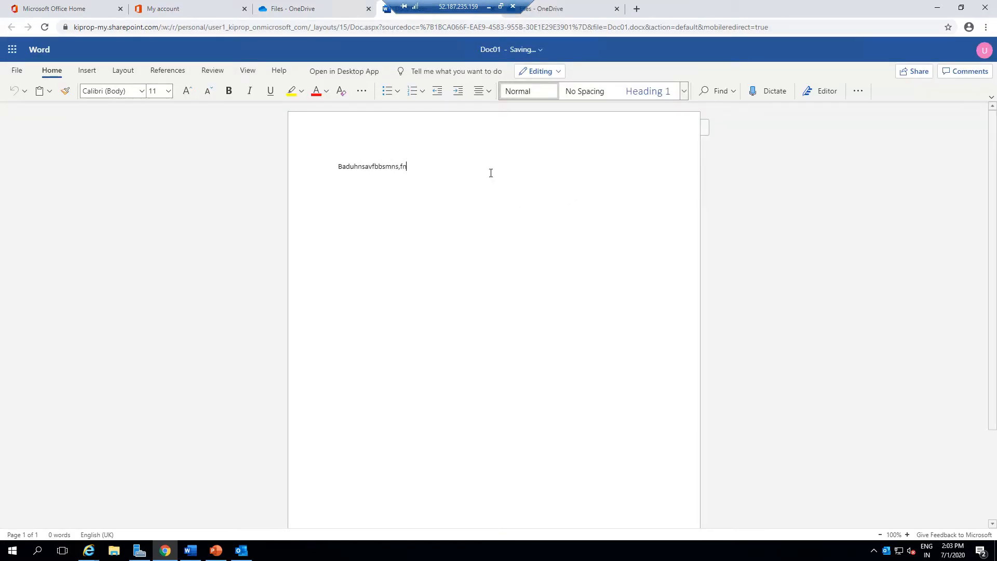
Check the spelling suggestions for the misspelled word in the document.
double_click(408, 167)
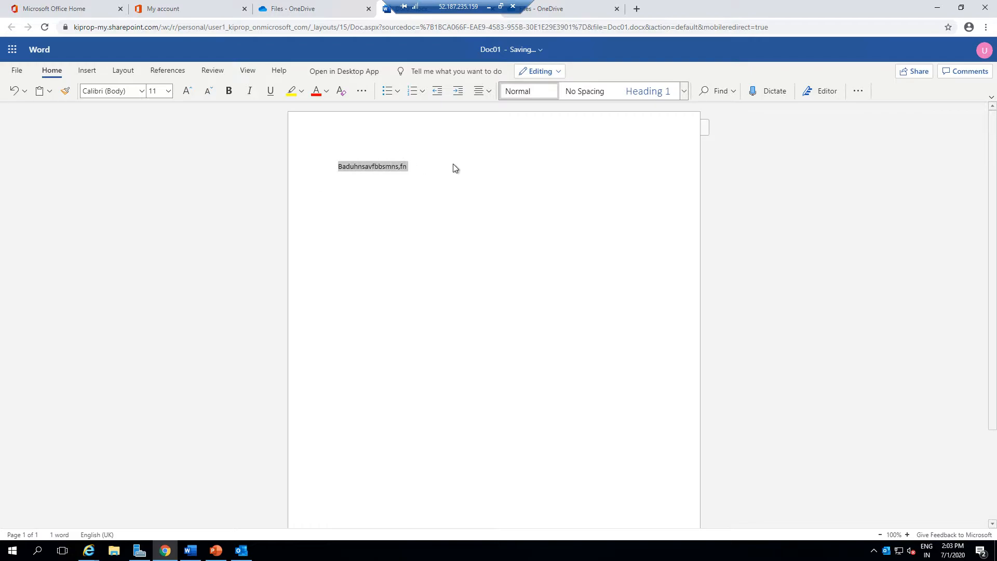
click(412, 165)
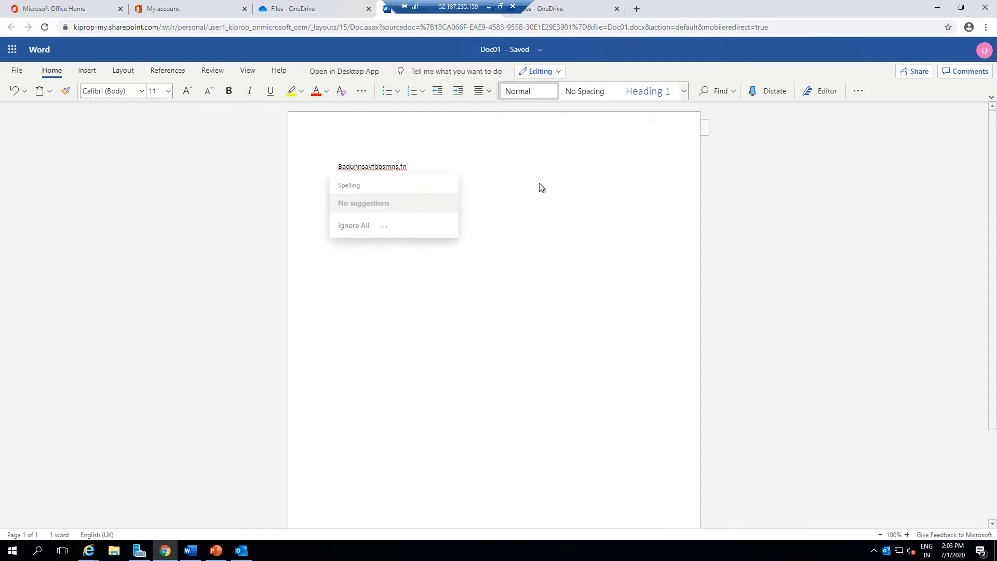
click(541, 71)
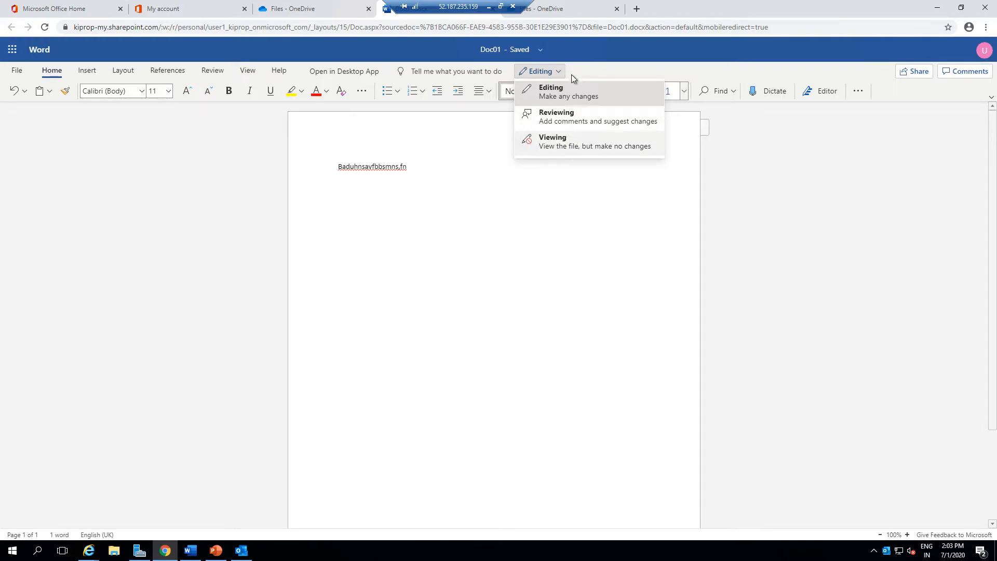
Add the line "This is the 1" below the existing text.
click(423, 186)
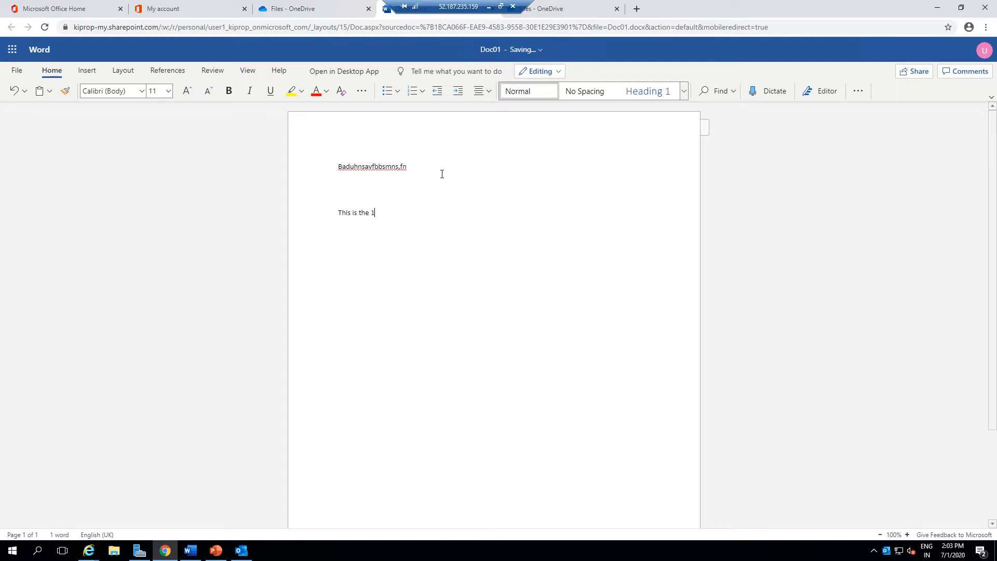
text(t)
Open the version history of Doc01.docx in OneDrive.
click(289, 7)
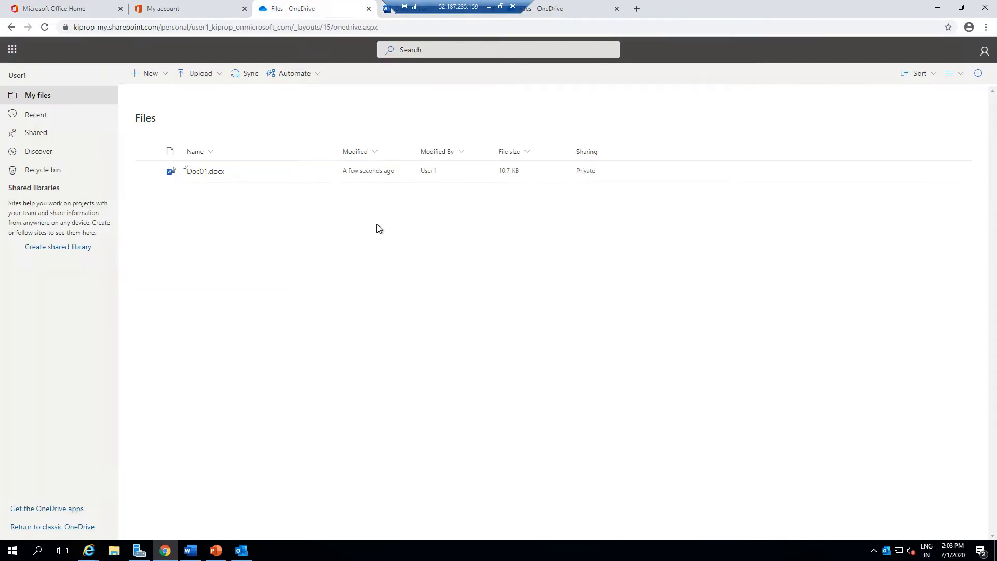
click(147, 171)
click(323, 171)
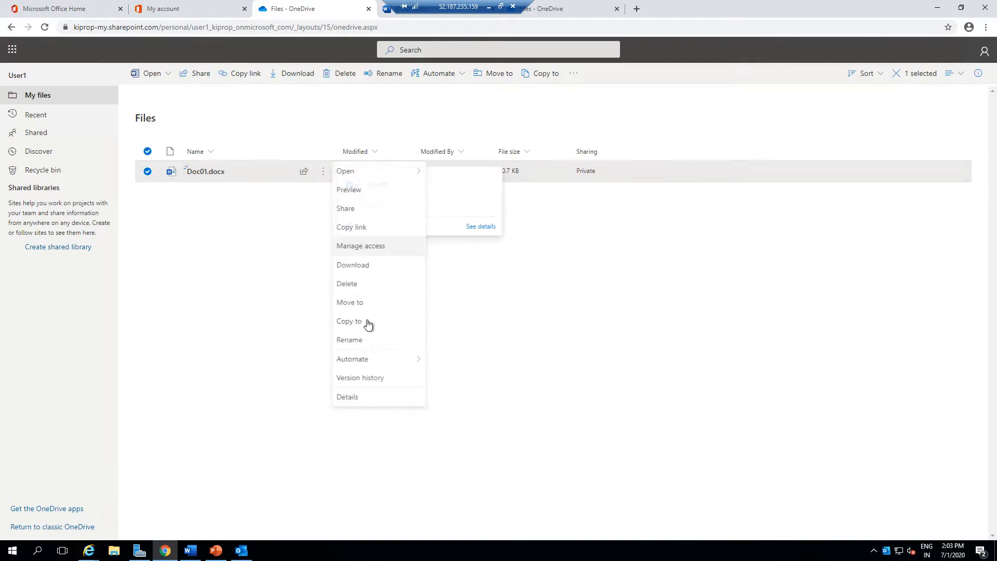
click(373, 386)
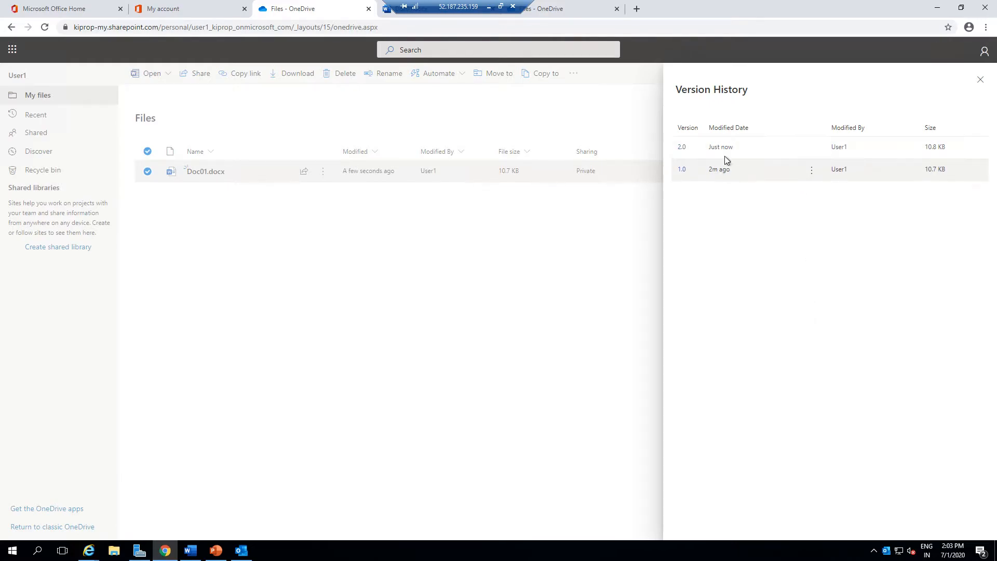
Try to open version 2.0 in Word, cancel the prompt, and close the version history.
click(682, 147)
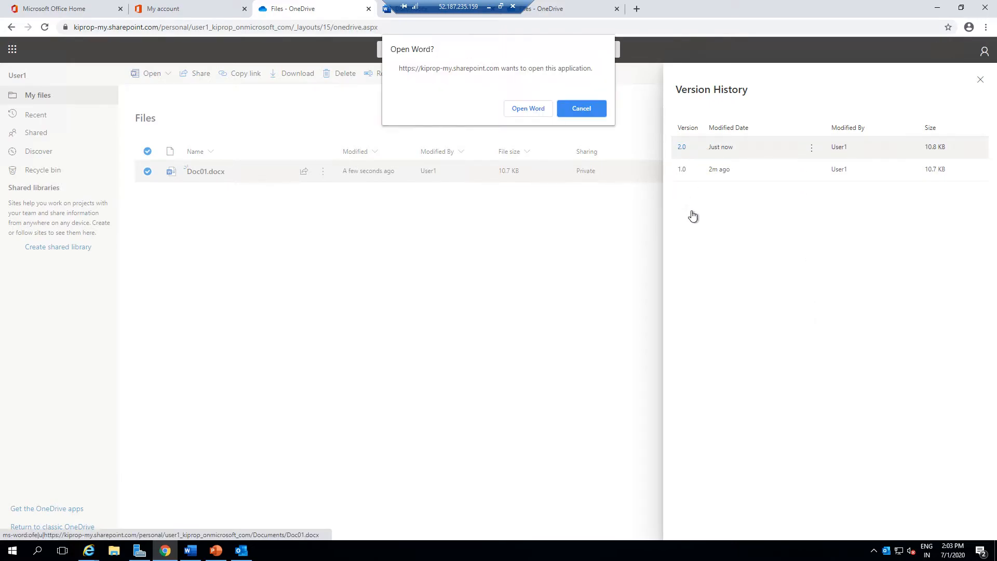
click(583, 108)
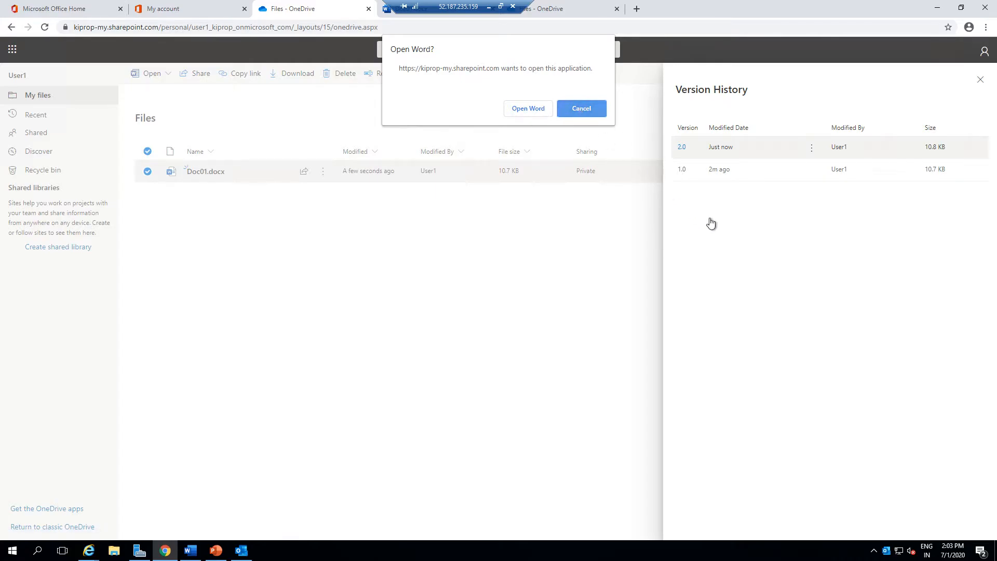
click(981, 80)
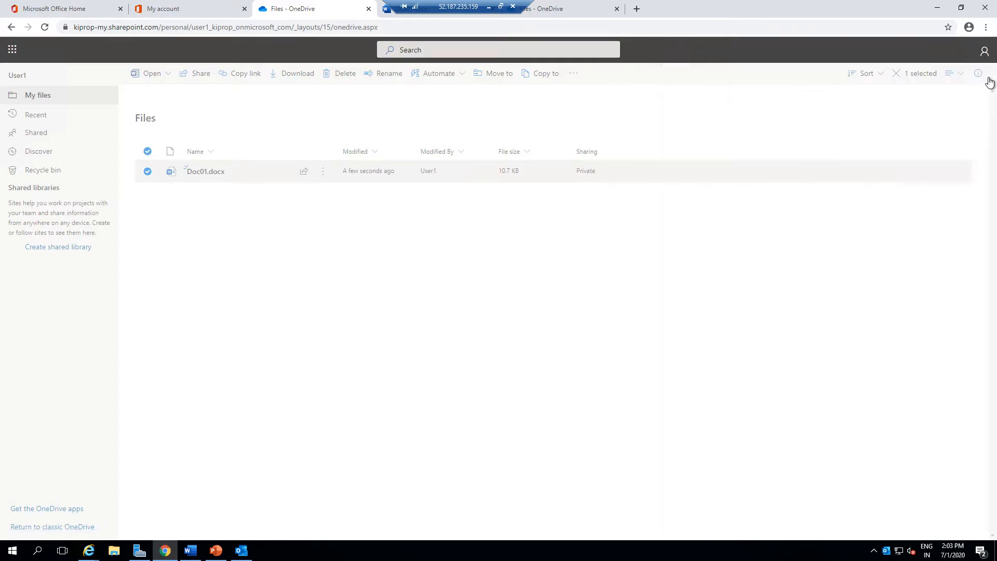
click(154, 179)
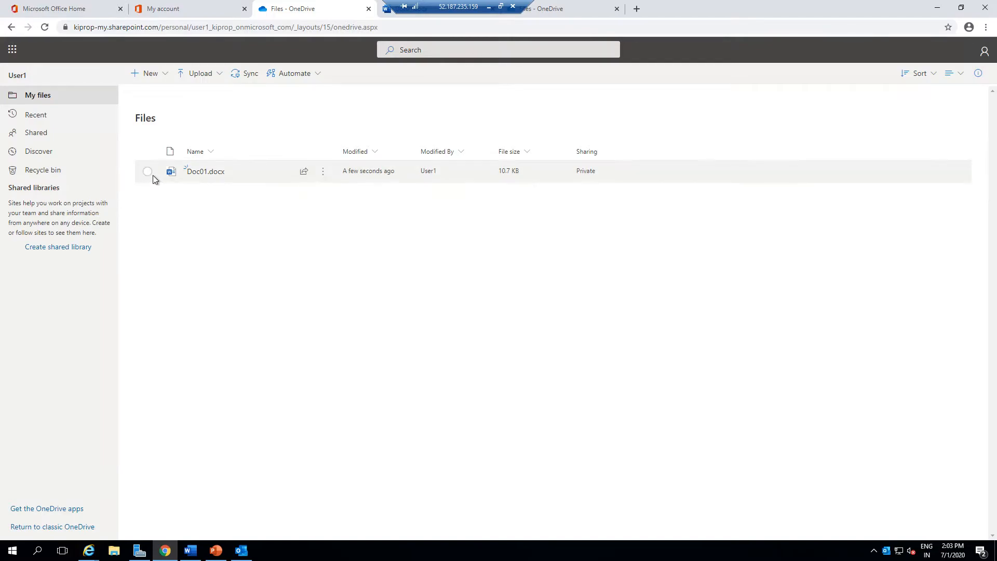
Open the share link dialog for Doc01.docx and review the link permission options, then cancel the link settings.
click(153, 179)
click(194, 78)
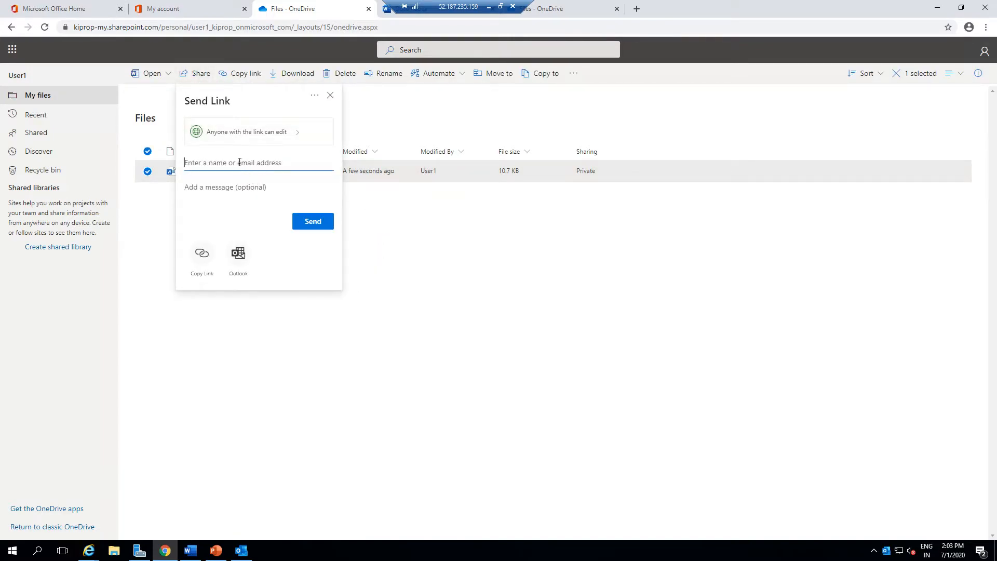
click(278, 138)
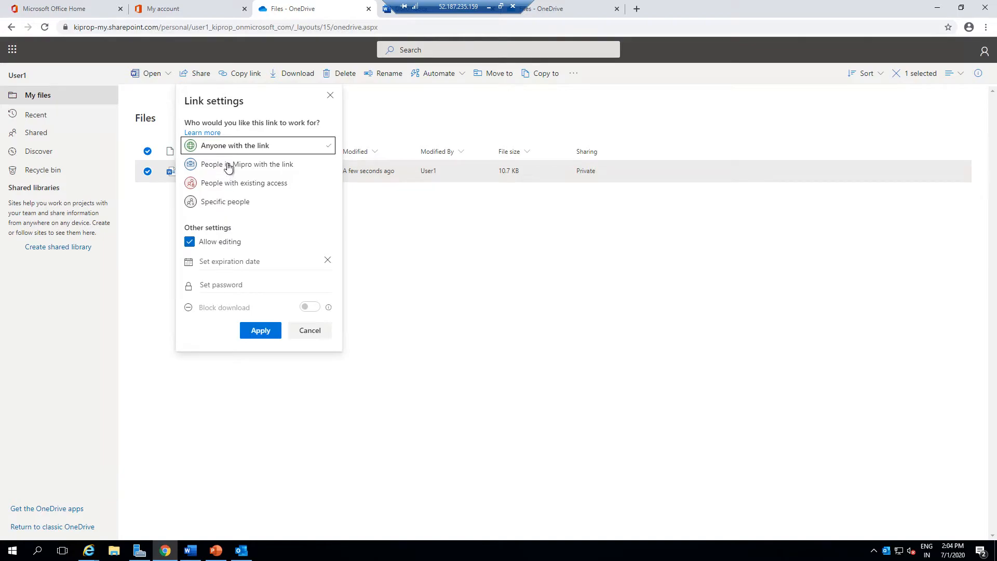
click(228, 167)
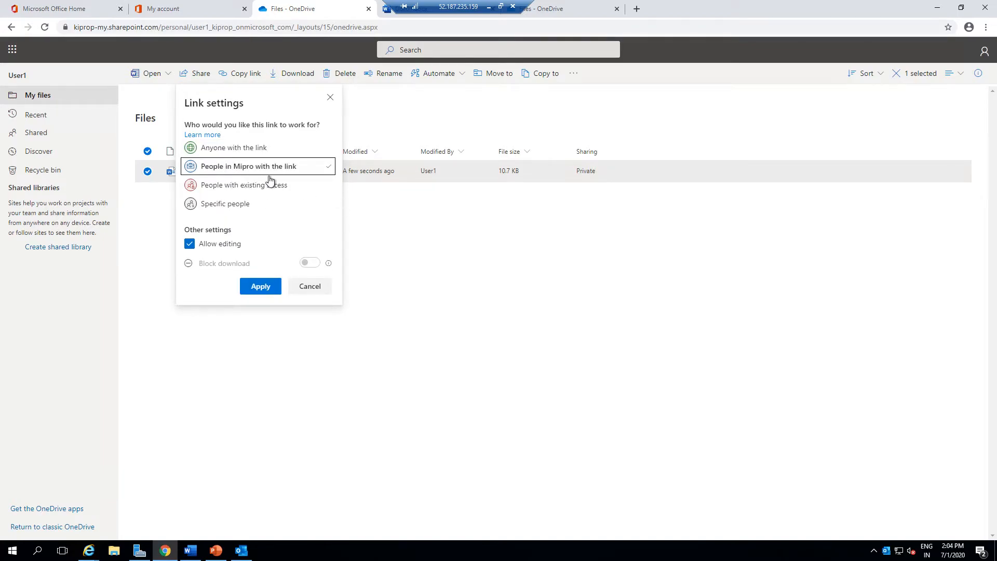
click(250, 192)
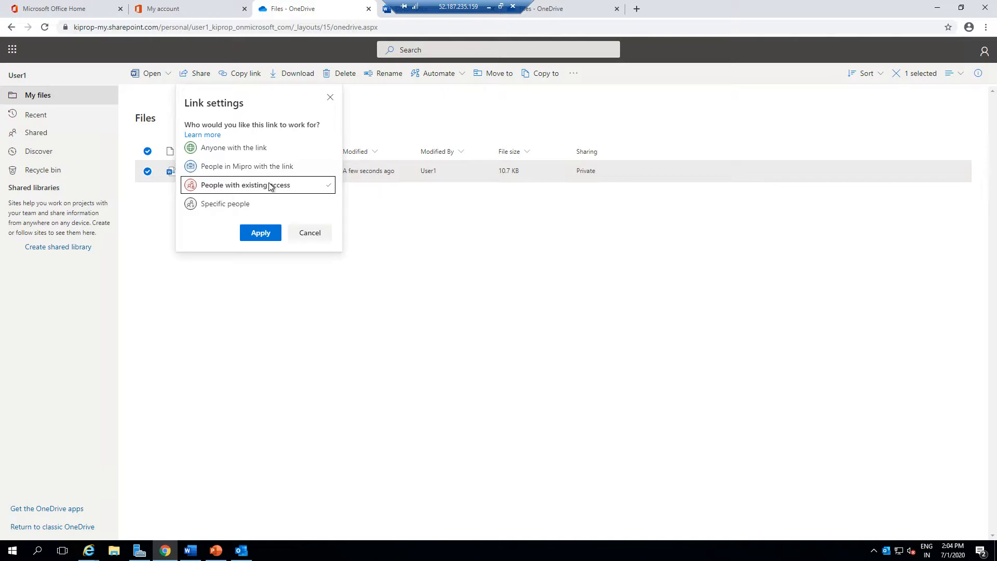
click(244, 204)
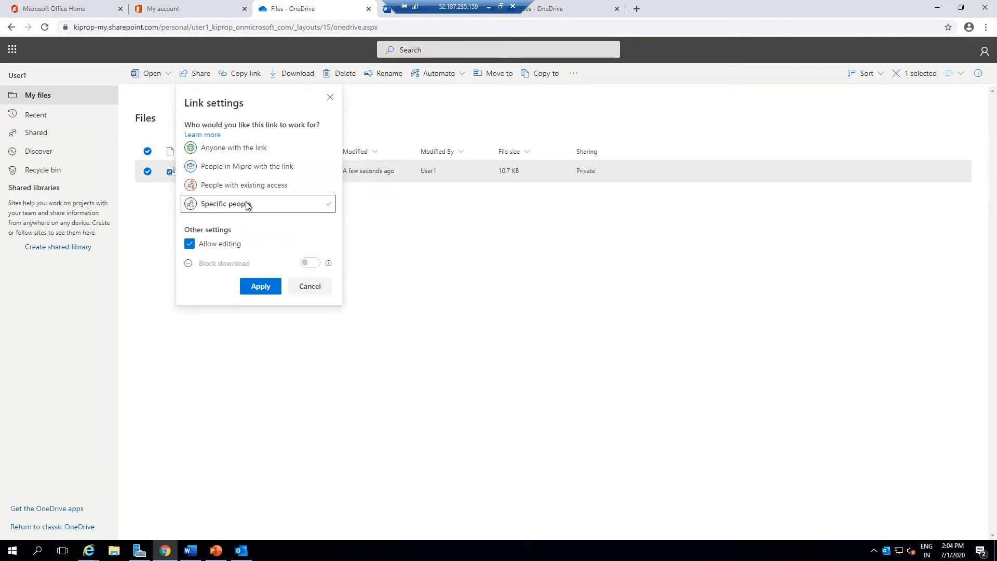
click(218, 269)
click(312, 286)
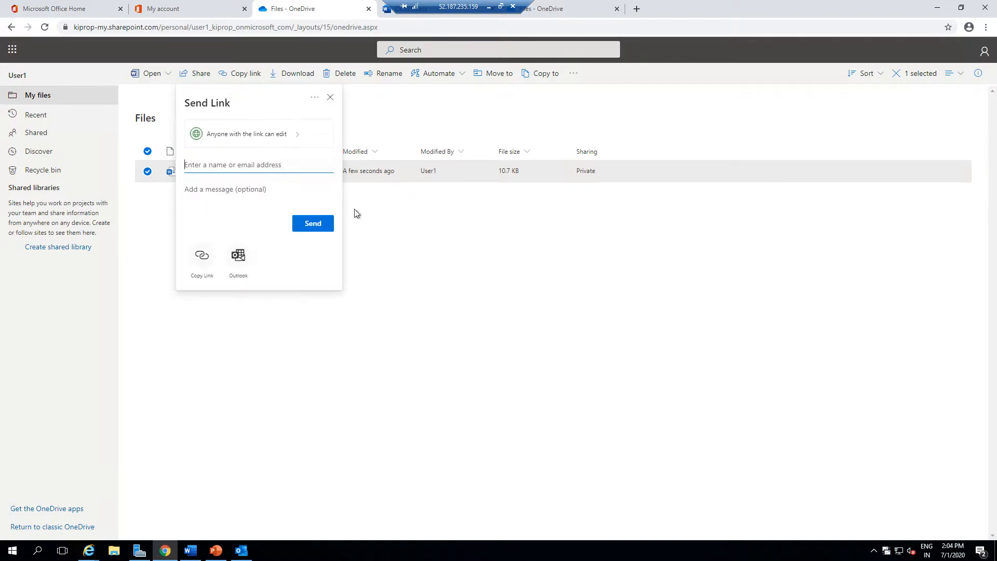
click(339, 125)
Open Word online from the app launcher on the Office home page.
click(35, 10)
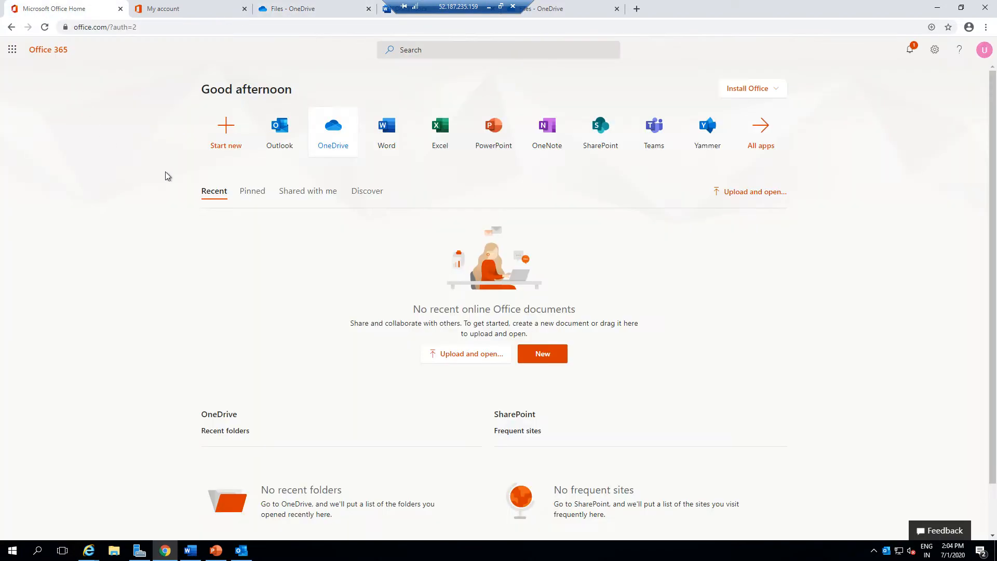
click(11, 50)
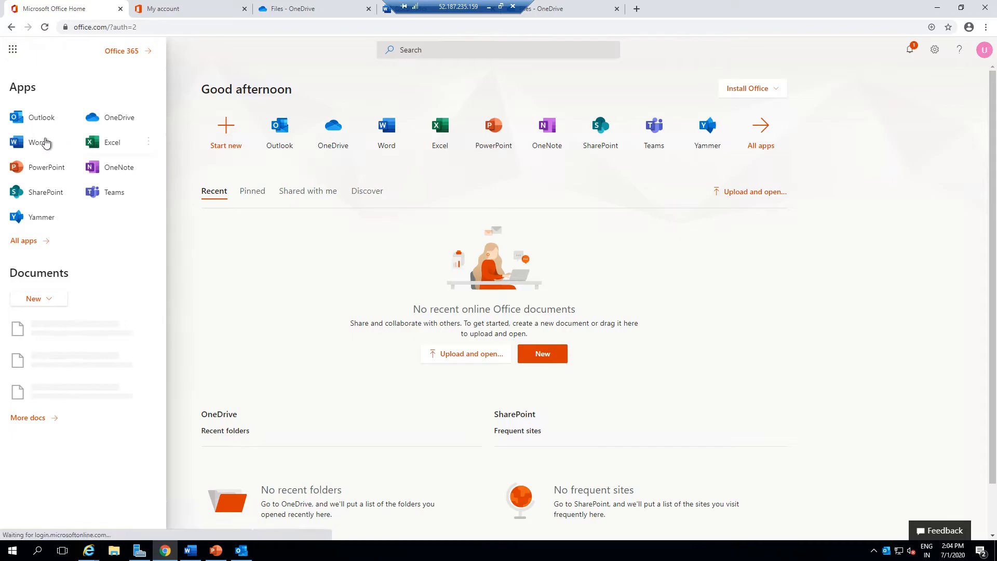
click(73, 141)
click(97, 164)
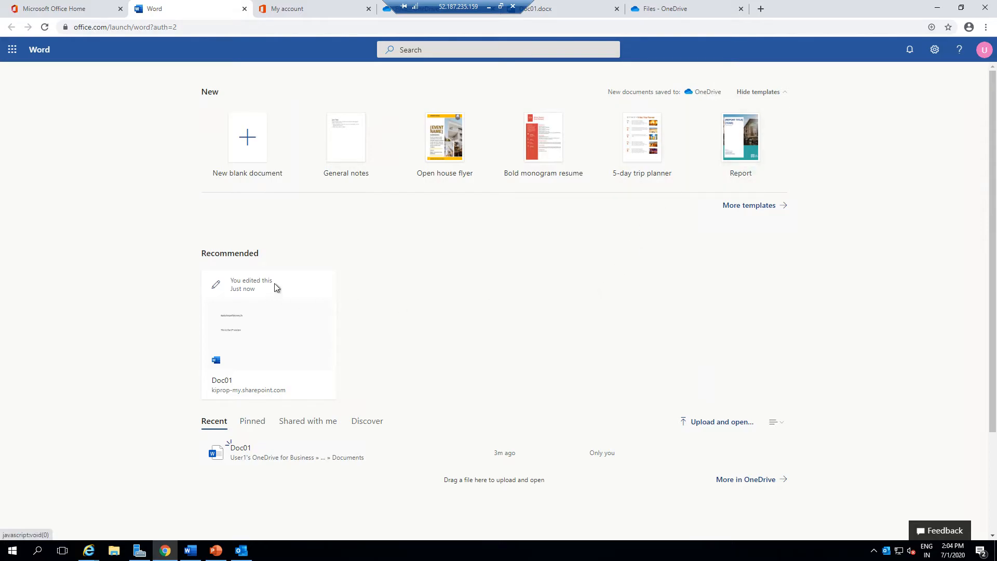
Pin Doc01 in the recent documents list and show the Pinned documents list.
scroll(322, 381, down, 3)
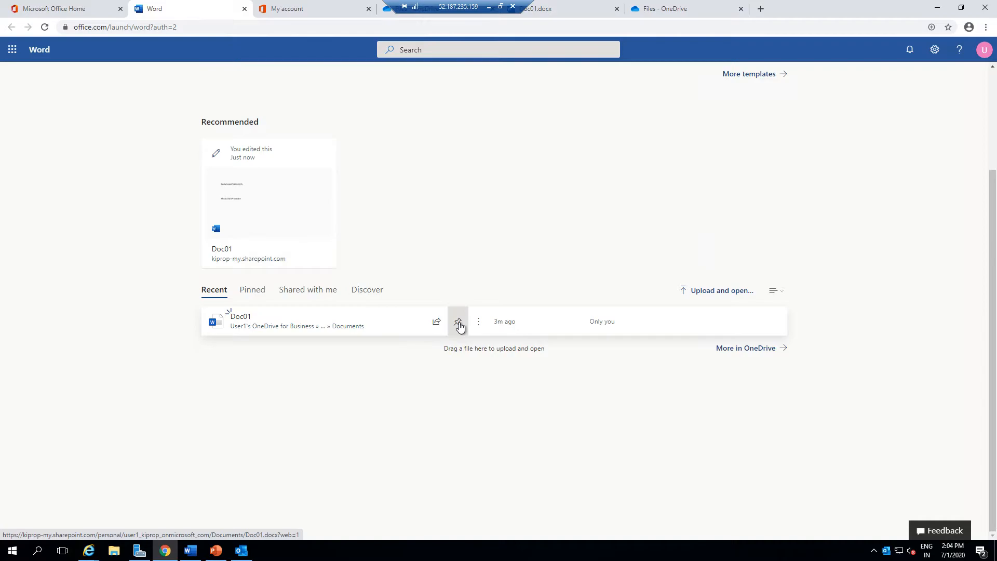
click(458, 323)
click(254, 291)
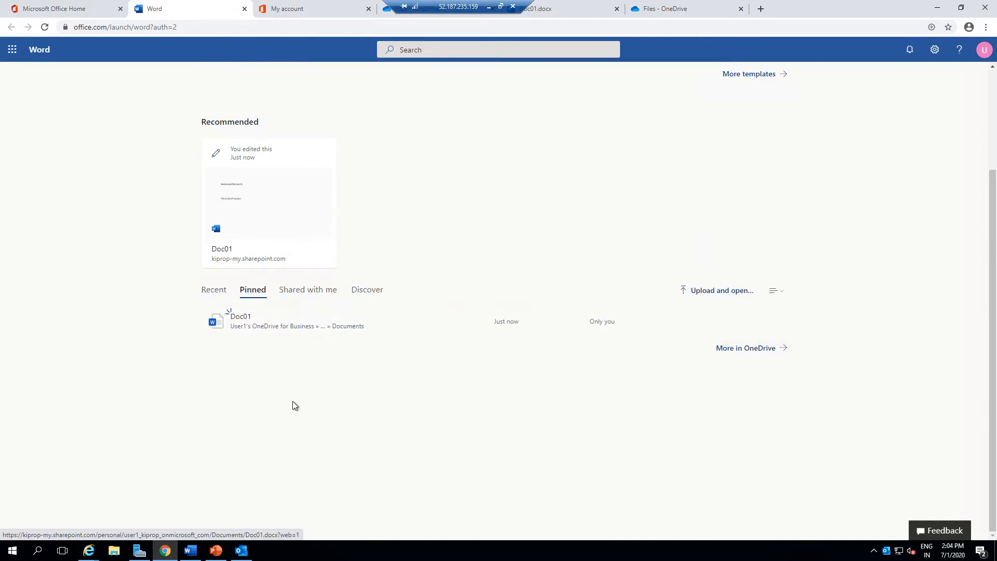
Browse the Shared with me, Discover and Recent document lists.
click(309, 295)
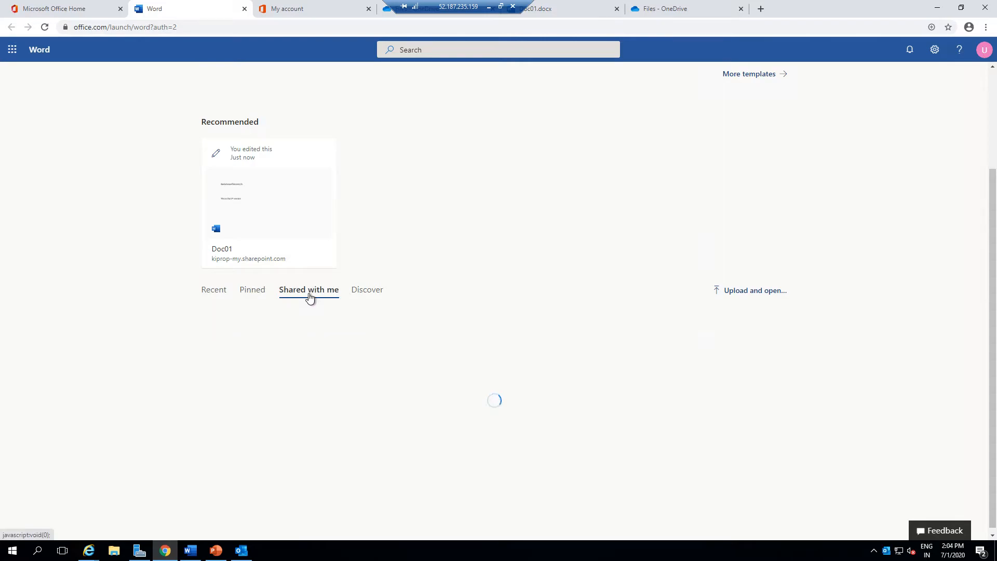
click(362, 294)
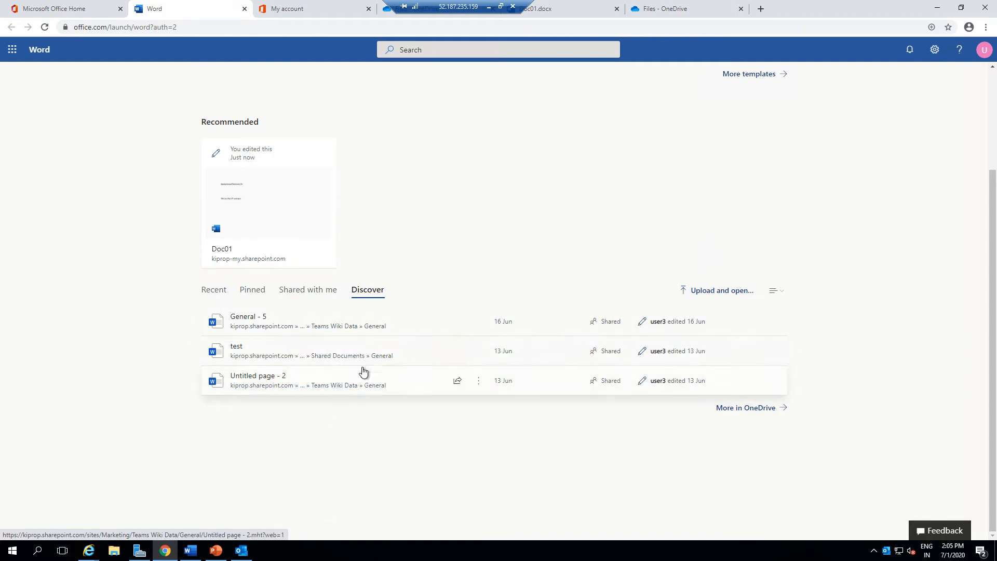
click(207, 289)
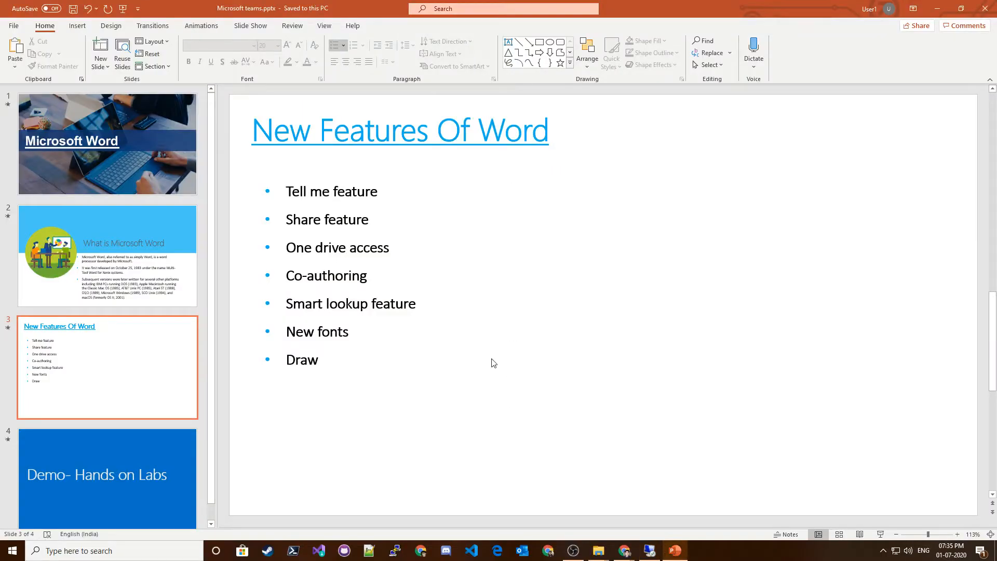
drag(401, 245, 281, 247)
key(Escape)
key(Escape)
click(384, 272)
double_click(396, 271)
click(408, 303)
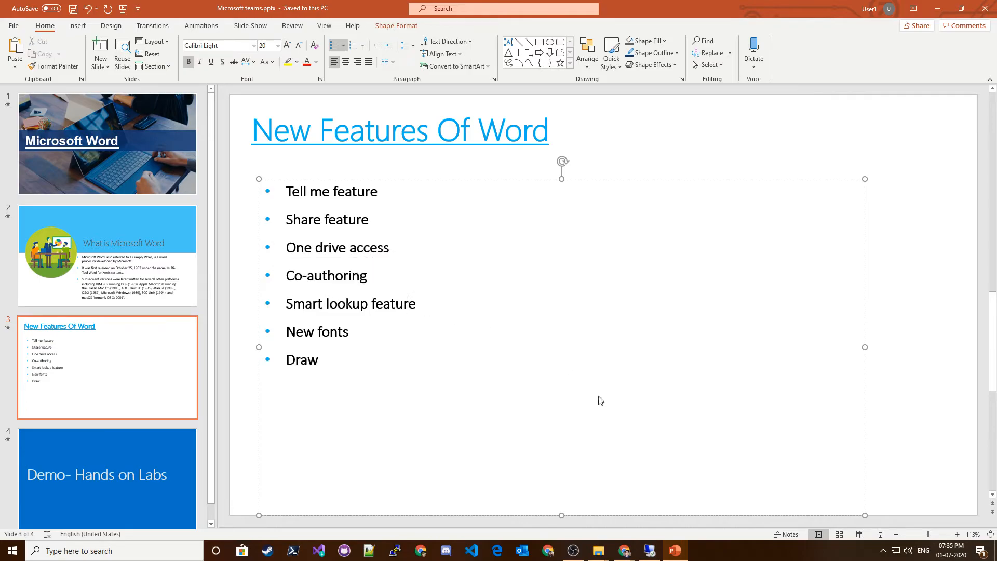
click(938, 8)
click(651, 551)
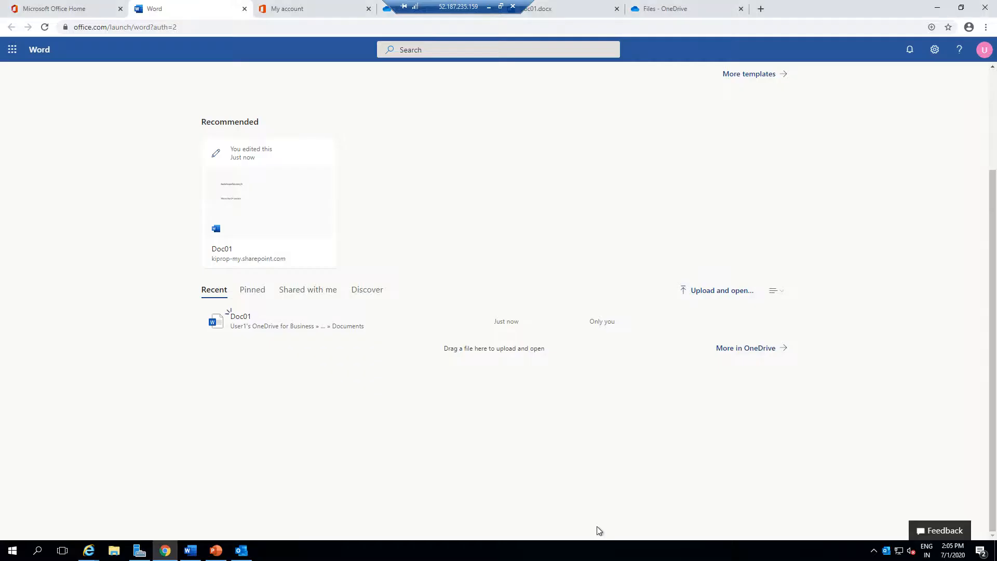
Open Doc01 and send its sharing link to the admin user found by searching "admin".
click(247, 200)
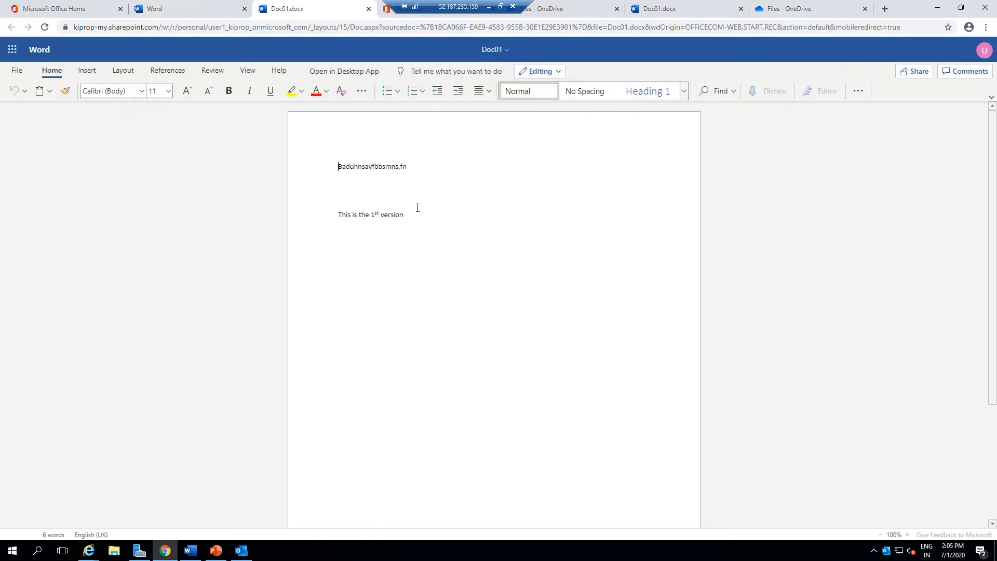
click(914, 76)
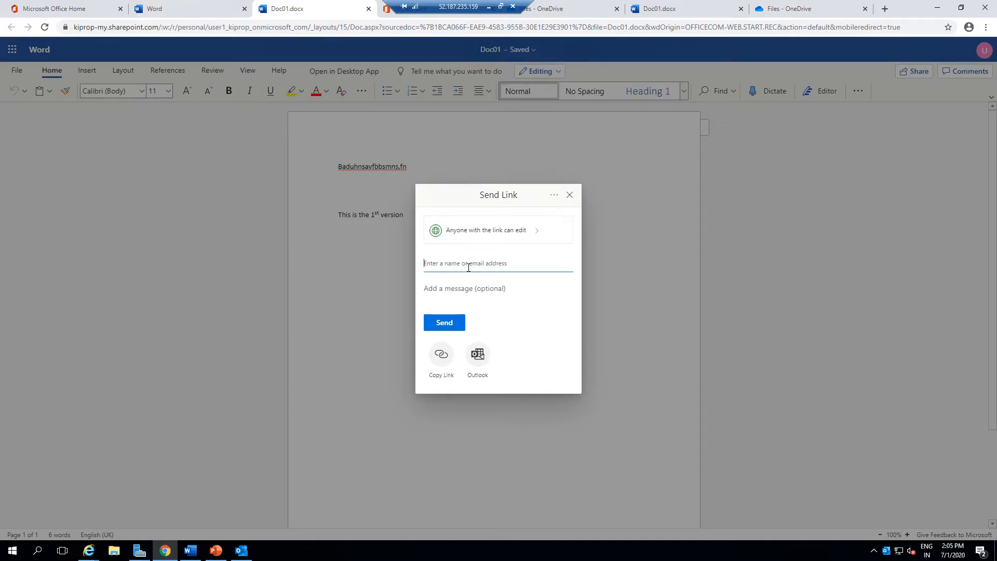
text(n)
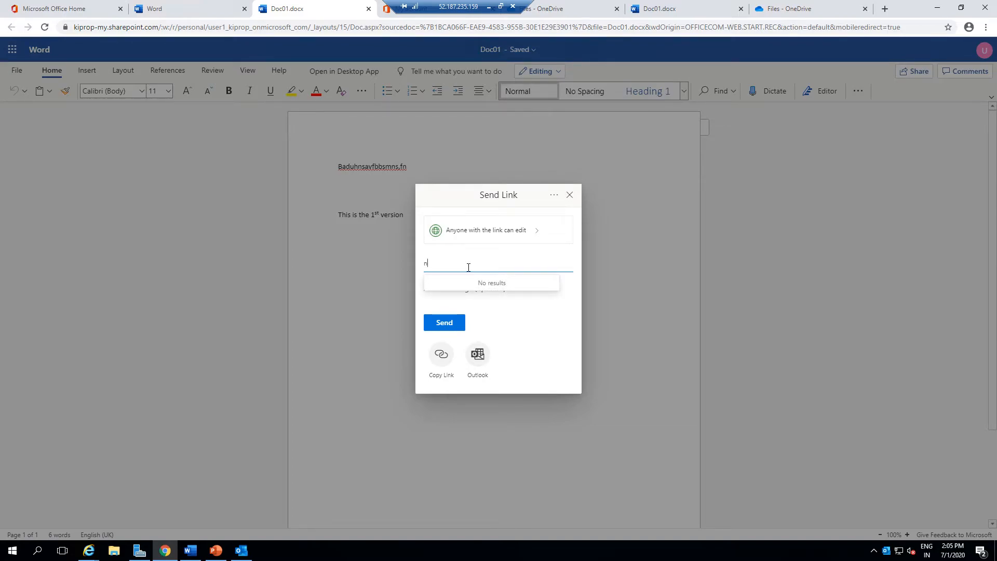
key(BackSpace)
text(admin)
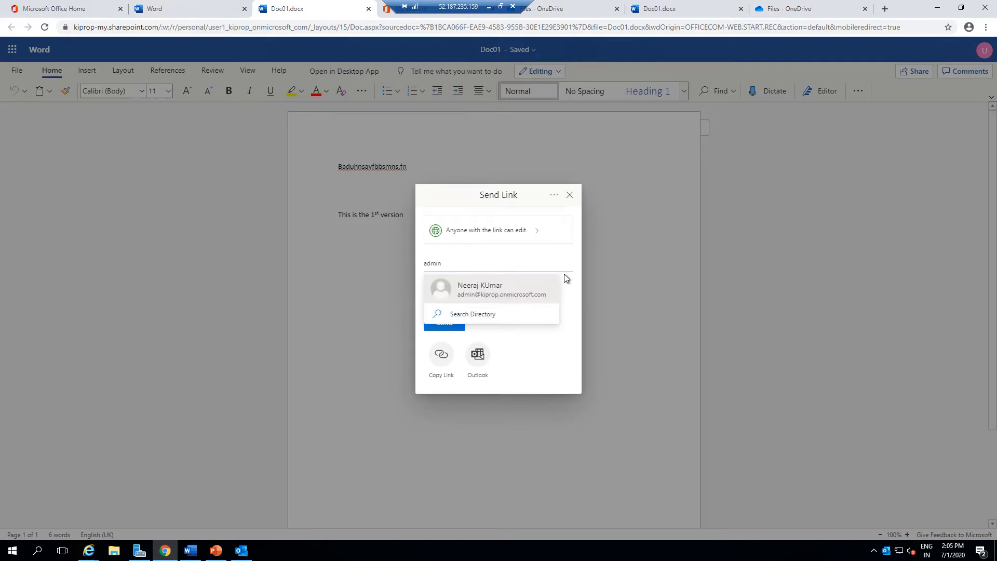
click(499, 287)
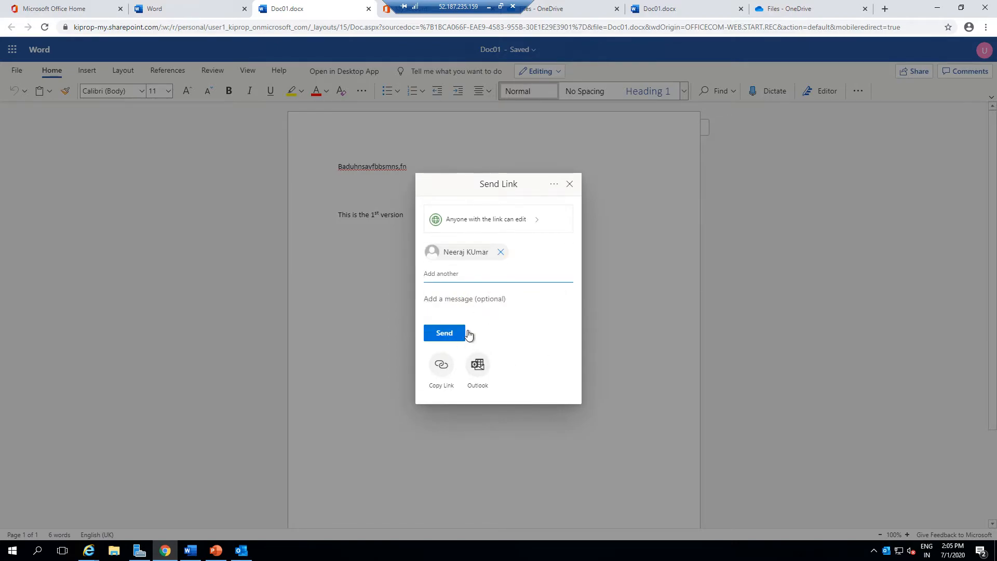
click(443, 335)
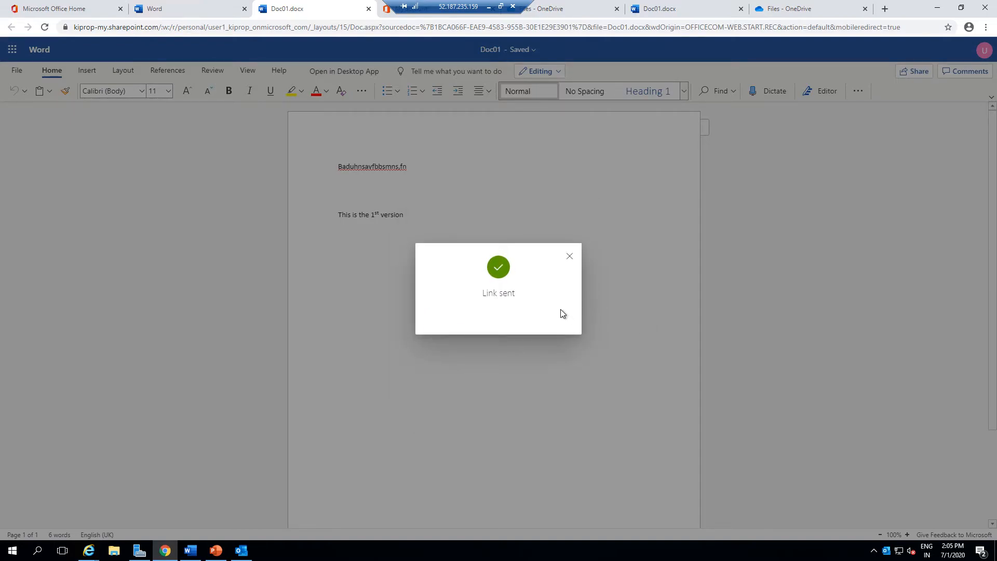
click(570, 256)
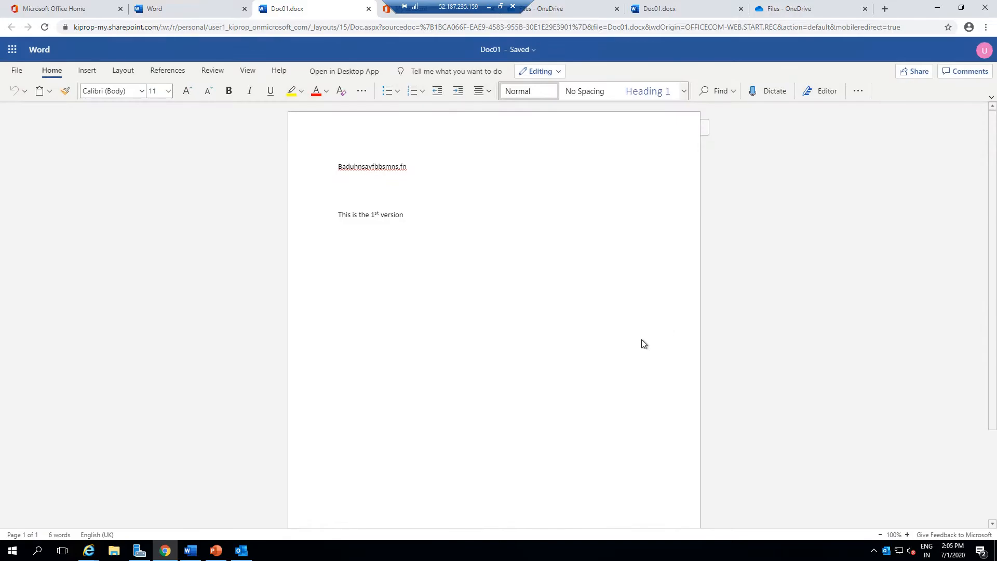
Switch to the admin's session and open the shared Doc01 from the share notification email.
click(488, 8)
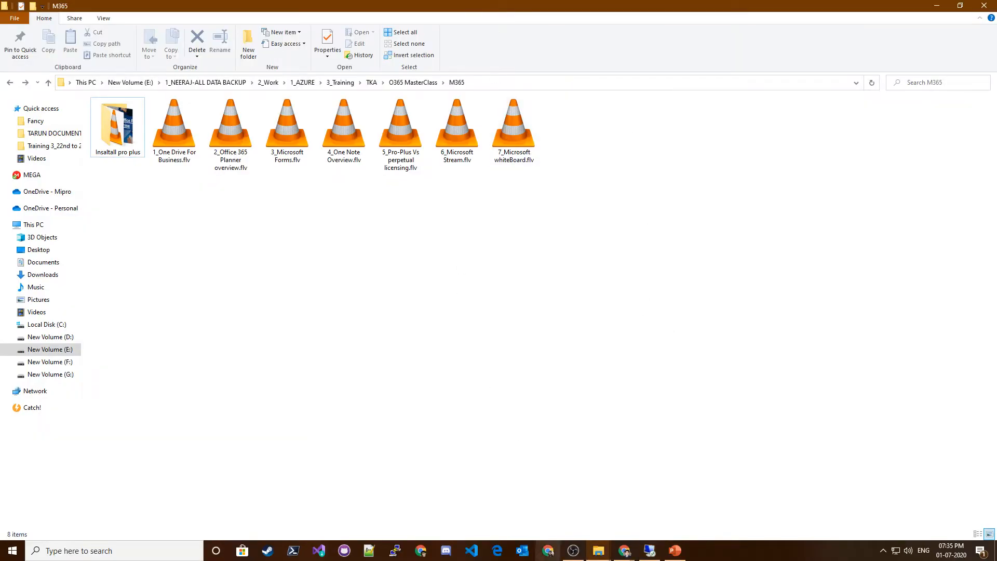
mouse_move(624, 549)
click(591, 522)
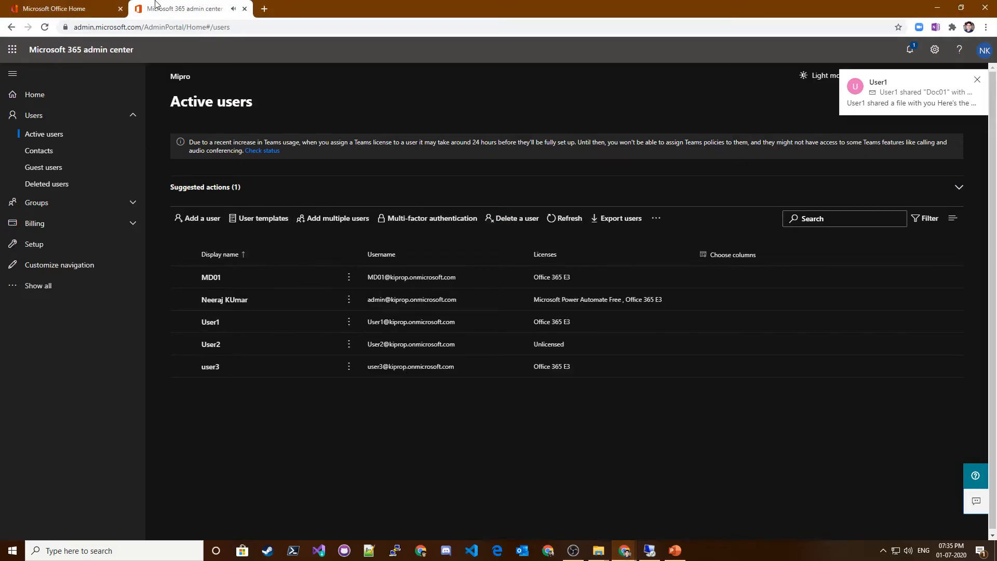
click(110, 5)
click(177, 8)
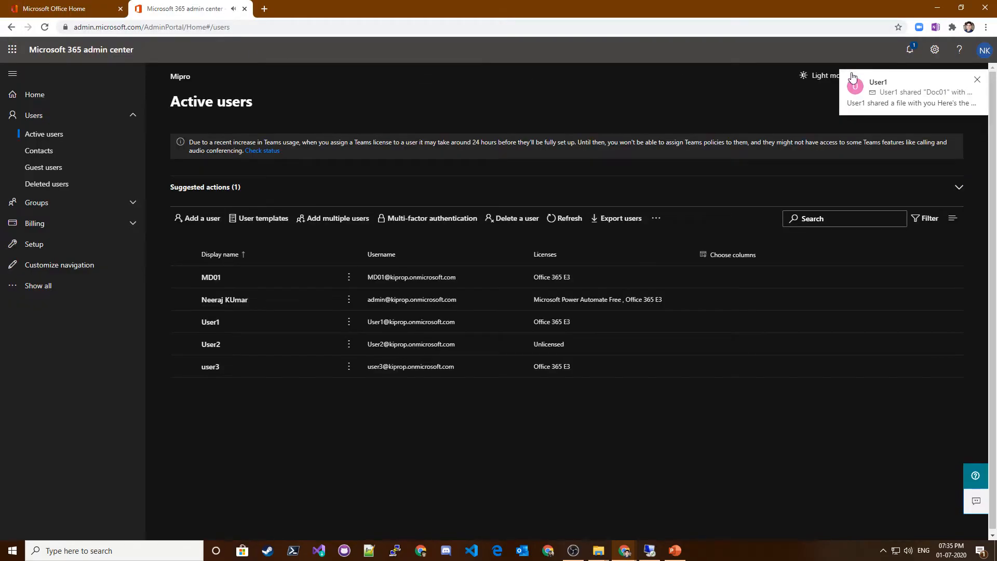
click(910, 99)
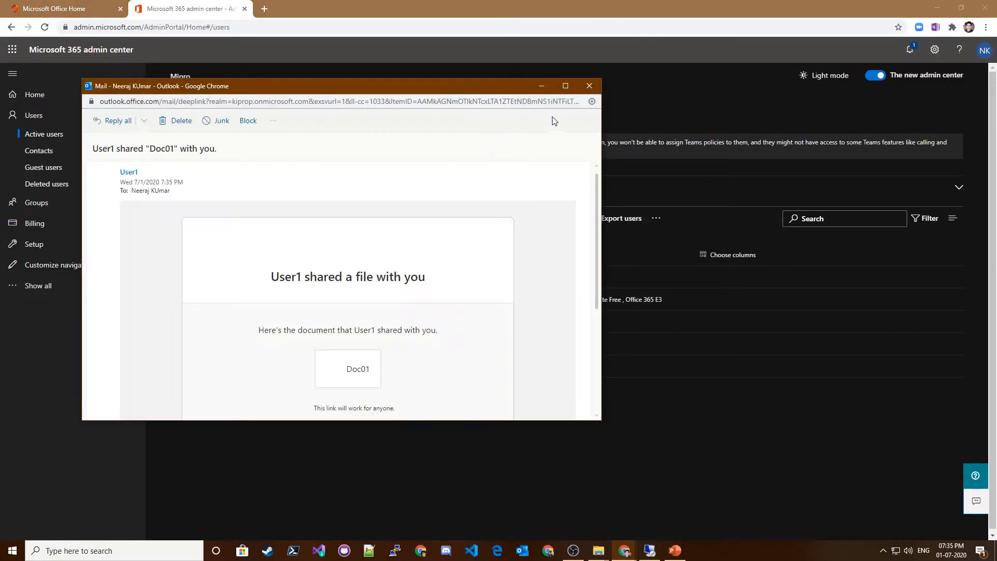
click(566, 86)
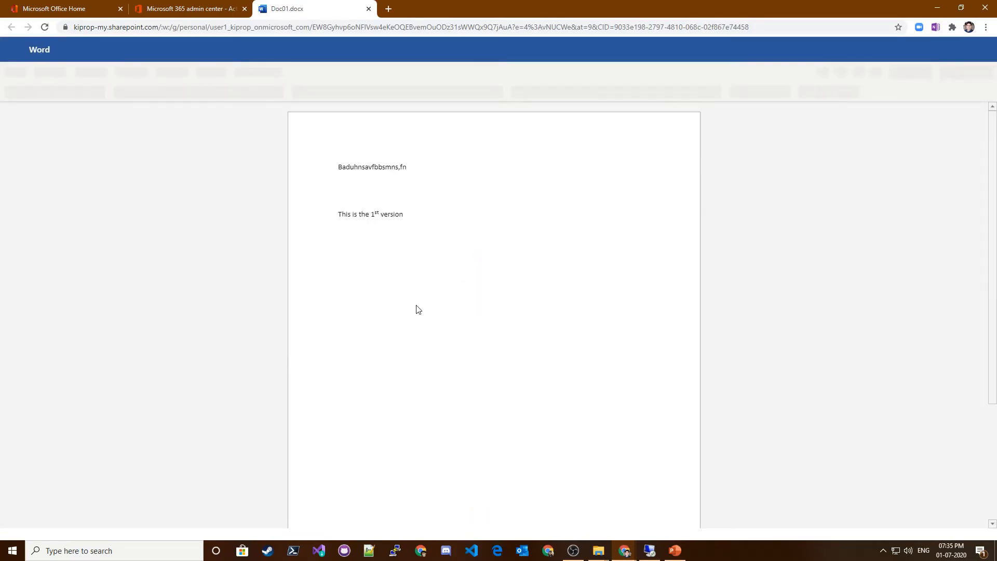
As the admin, add the line "This is being typed by the admin" a few lines below the existing text.
click(422, 218)
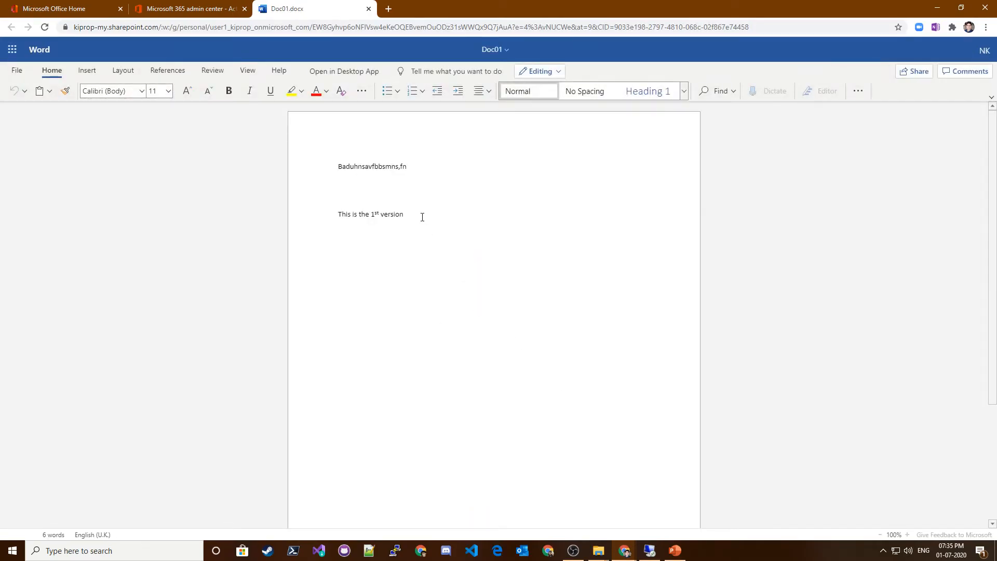
key(Return)
key(Return)
key(Return)
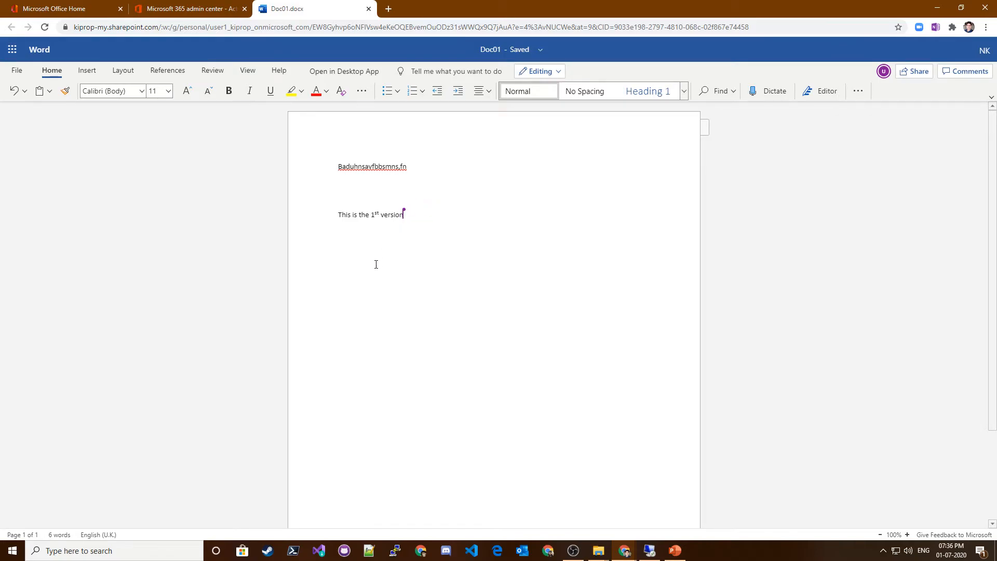
text(This is being typed by the)
text(admin)
Switch back to User1's session and add the line "This is a change made by user1" under the first-version line.
click(651, 551)
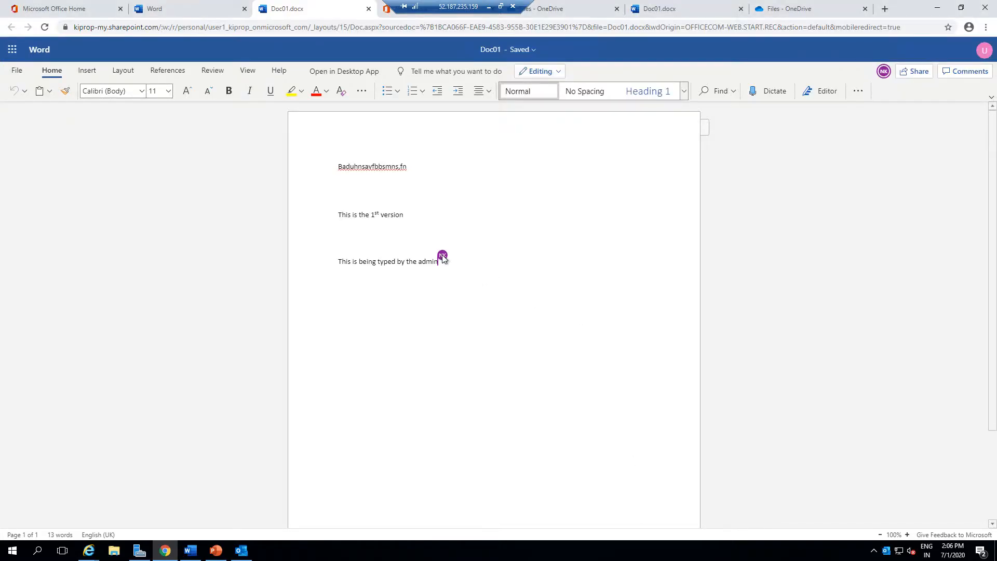
mouse_move(445, 259)
key(Return)
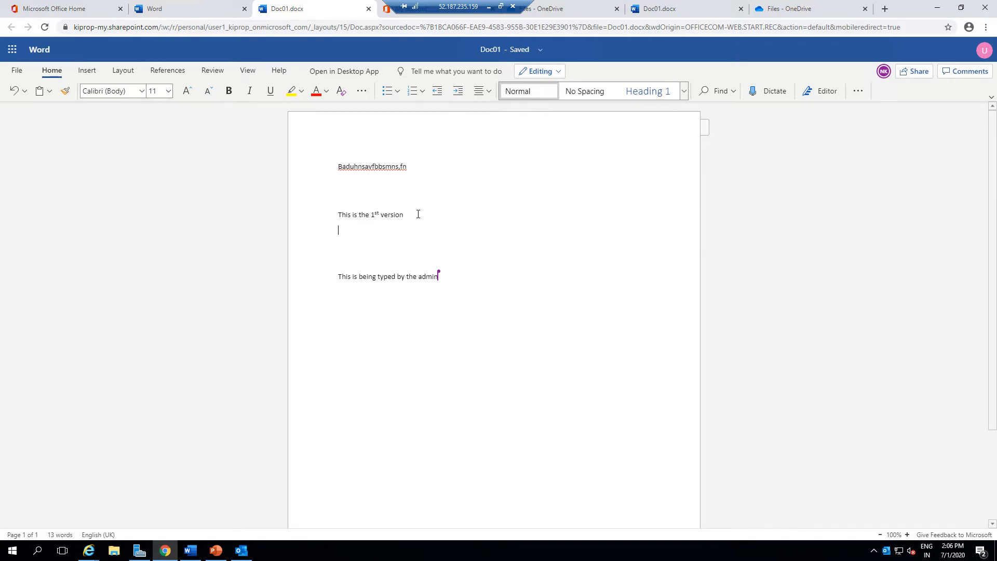
text(This is a change made by user1)
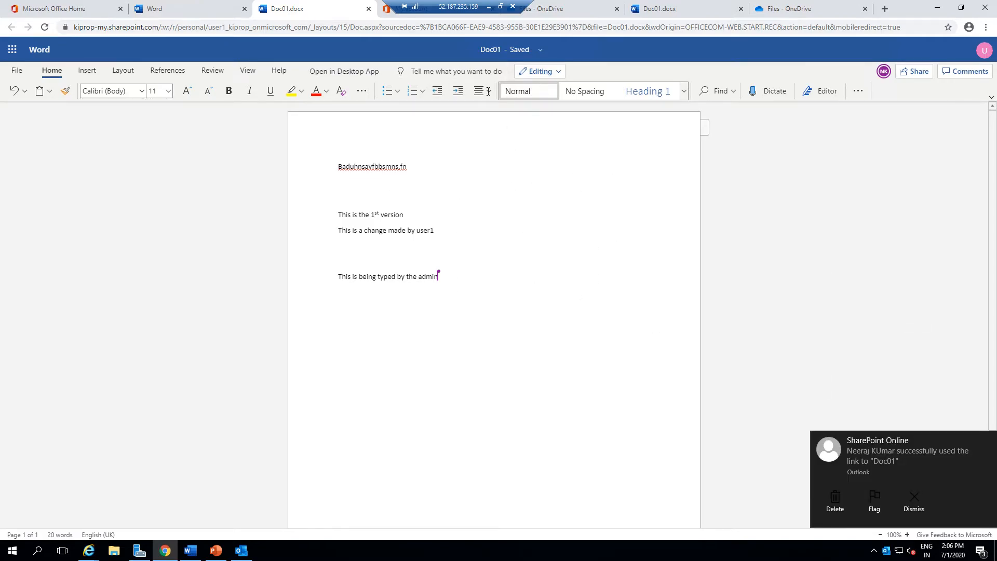
Check the admin's session and account panel, then return to User1's session.
click(489, 6)
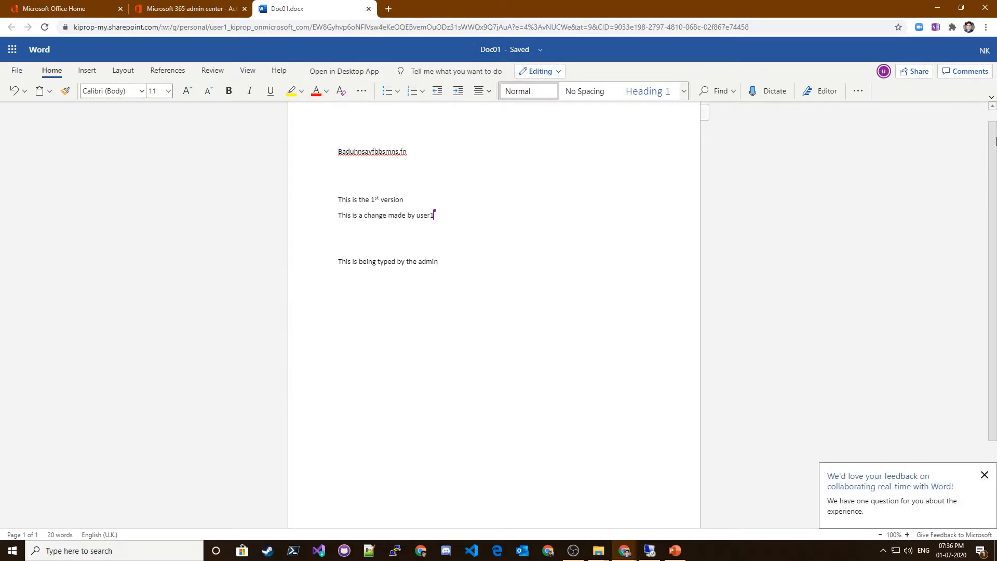
click(982, 56)
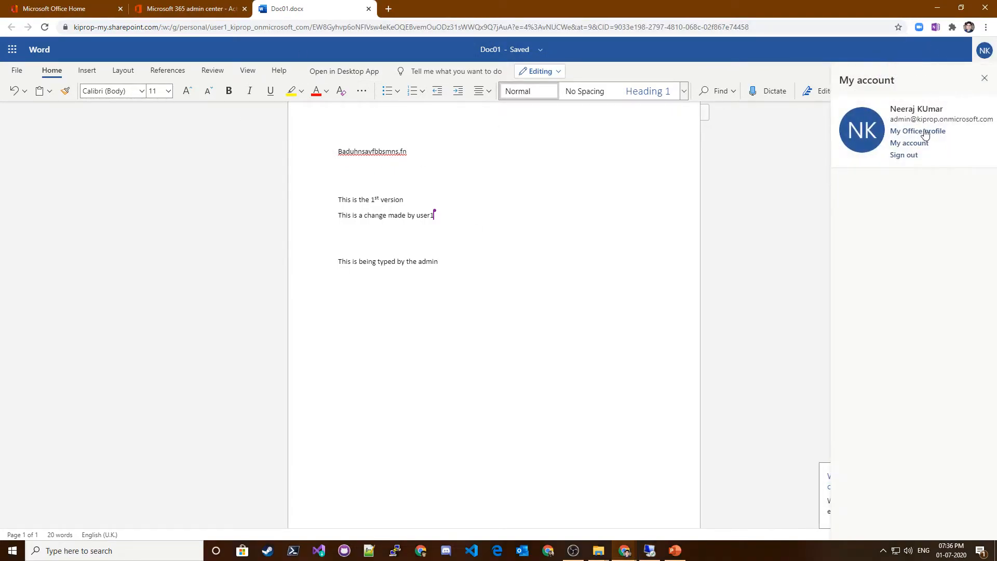
click(650, 550)
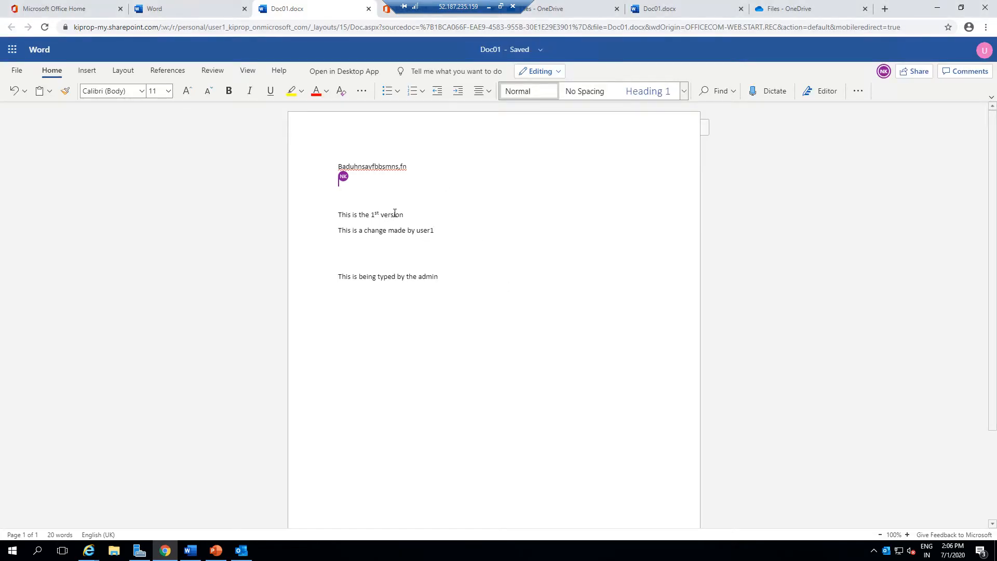
View the co-author's presence card, then use Tell me to prepare a downloadable copy of the document.
click(884, 73)
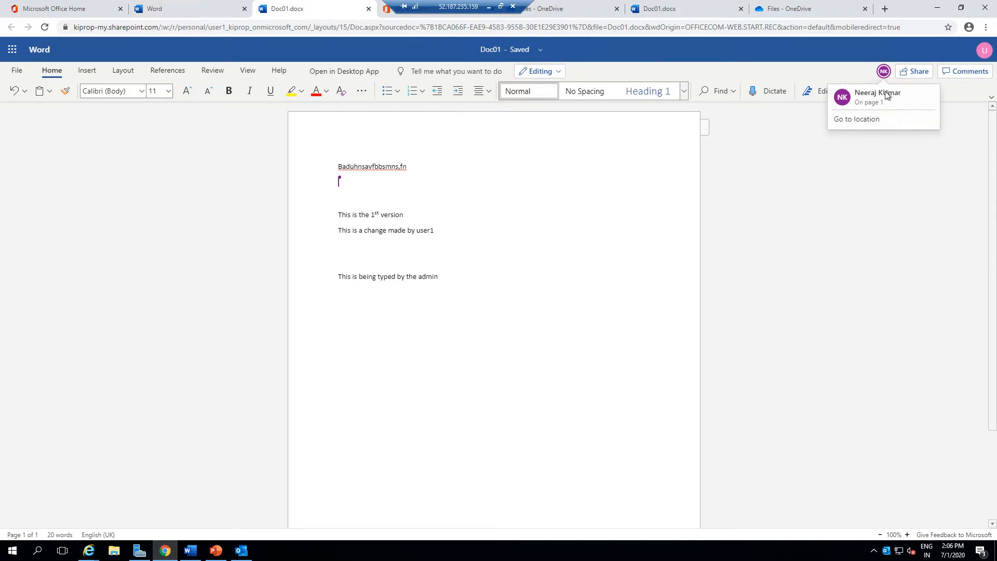
click(511, 244)
click(416, 72)
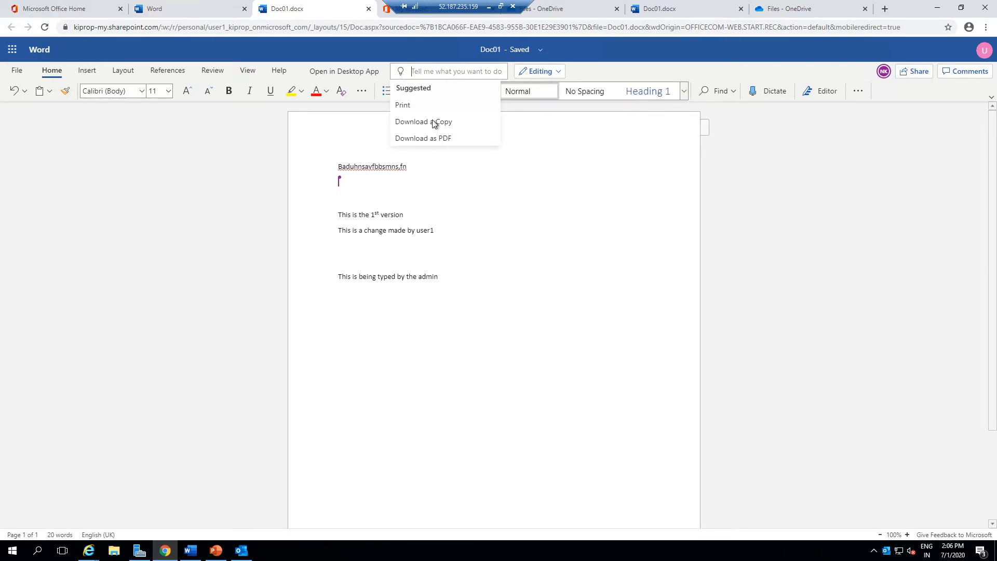
click(414, 122)
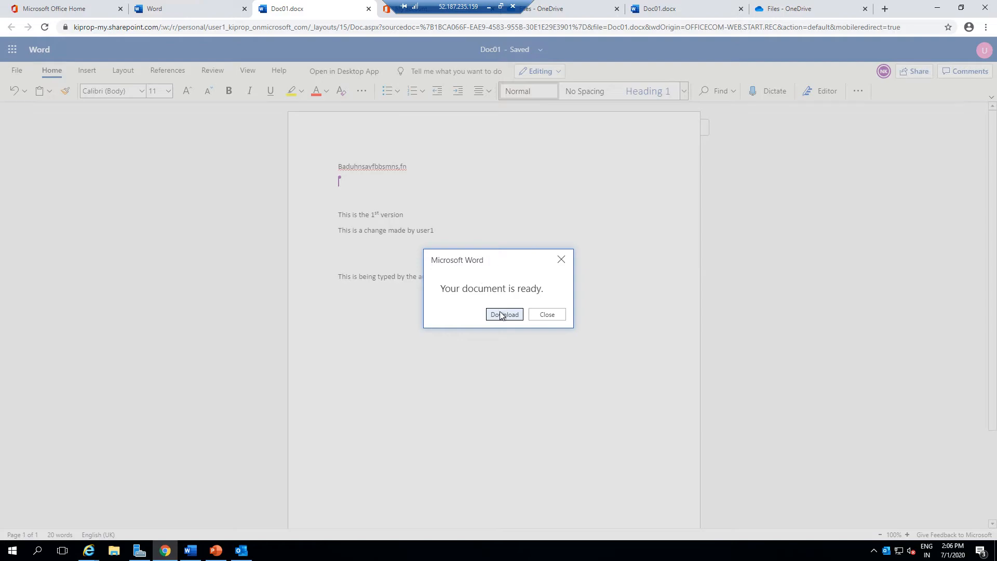
click(561, 259)
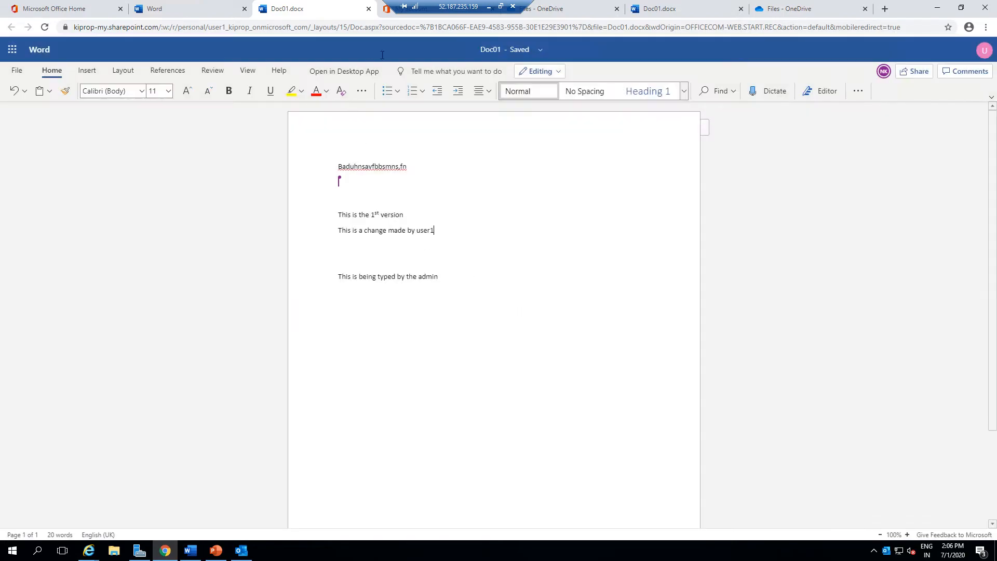
Open the shared document in the desktop Word app.
click(446, 73)
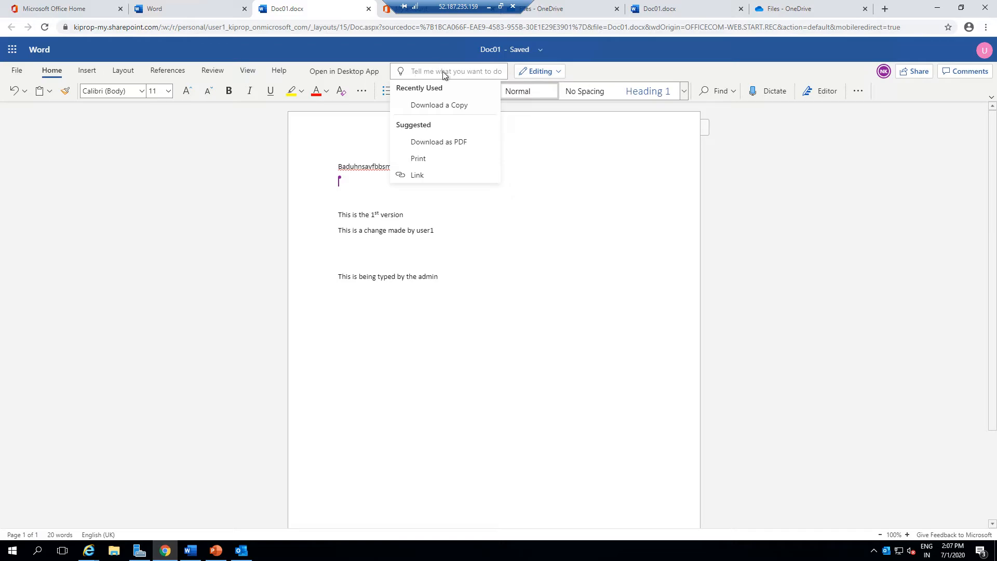
click(670, 260)
click(349, 72)
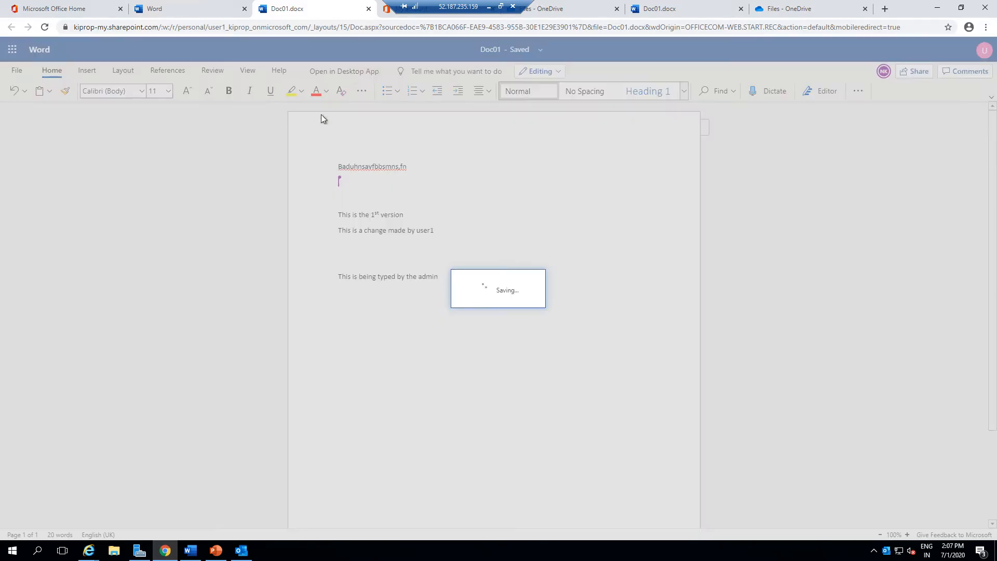
click(537, 108)
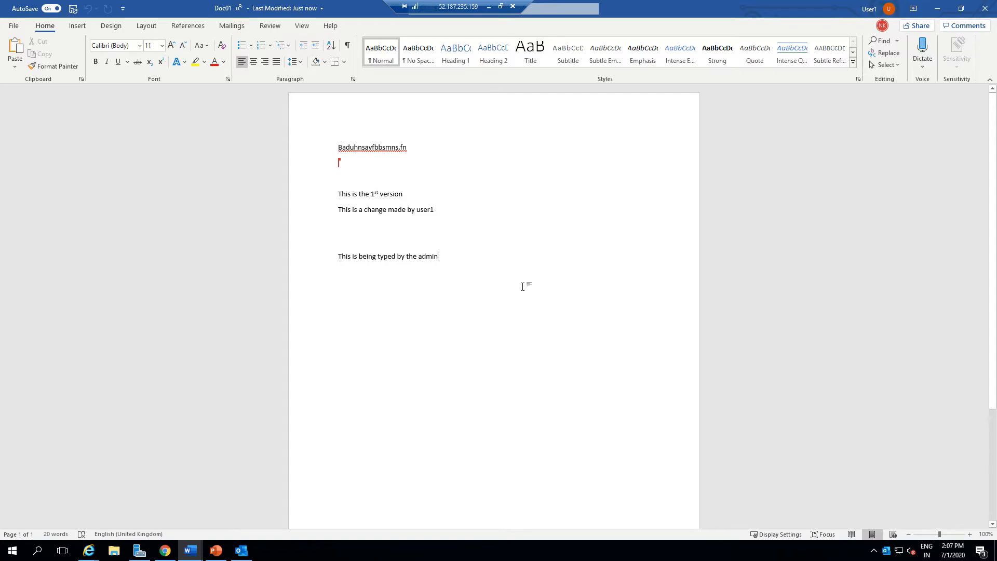
Check the co-author's presence in desktop Word, then review the New Features Of Word slide in PowerPoint.
click(882, 25)
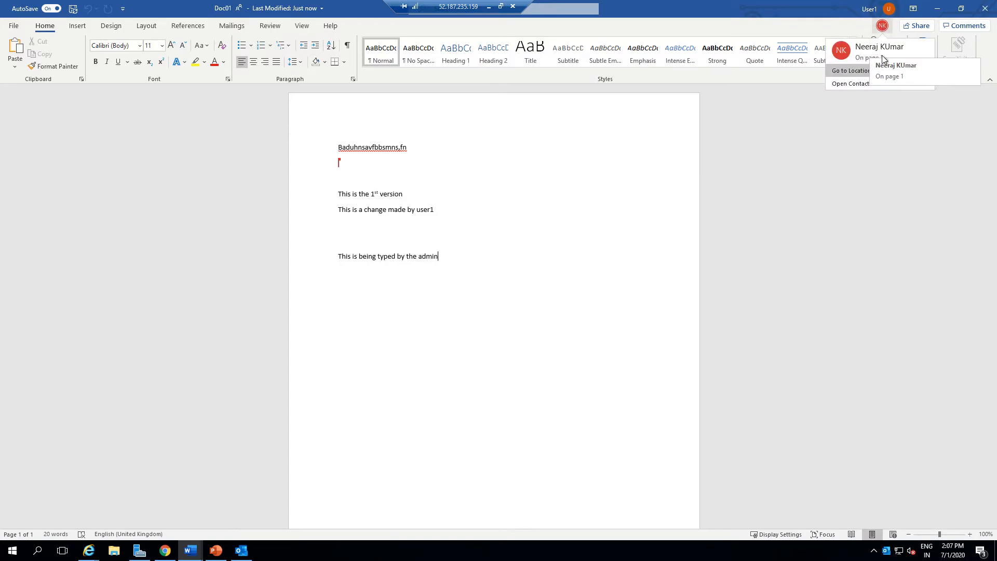
click(463, 327)
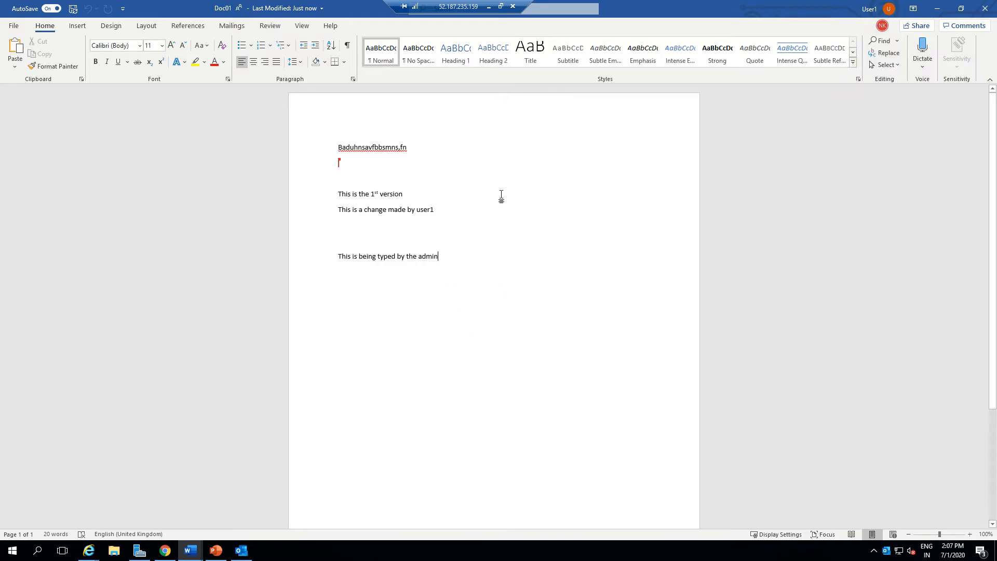
click(489, 7)
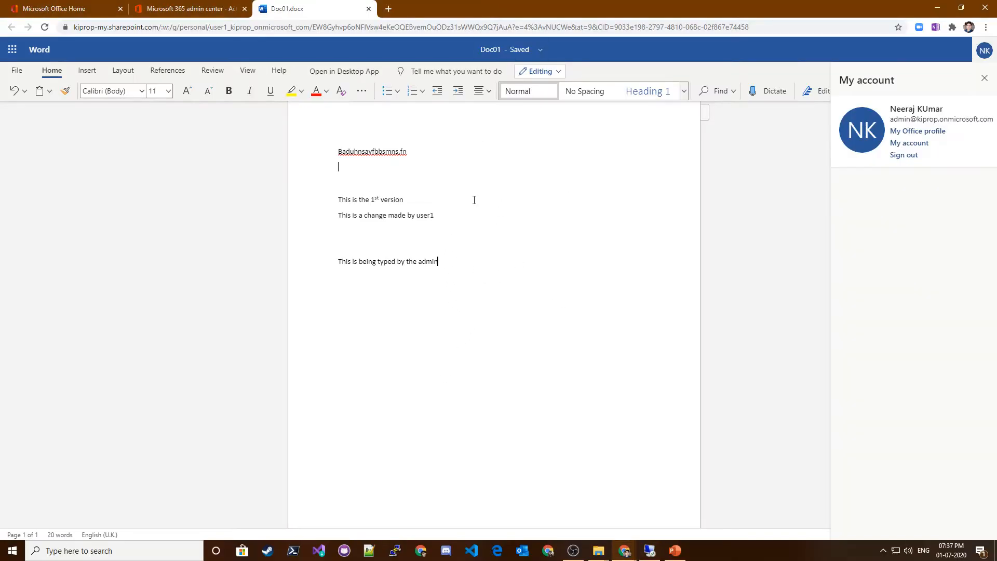
click(675, 551)
click(430, 303)
drag(423, 299, 294, 303)
triple_click(353, 310)
click(620, 518)
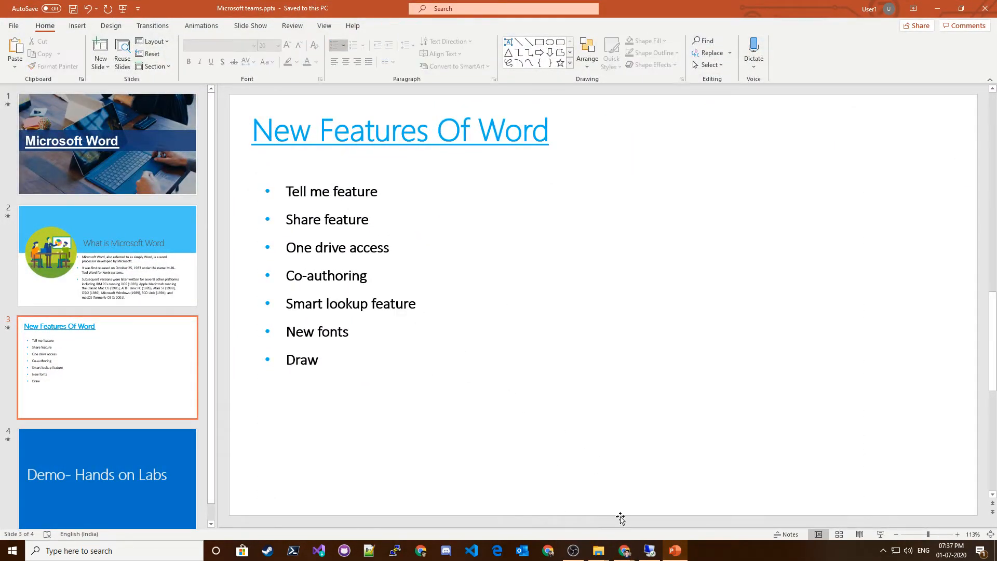
click(650, 551)
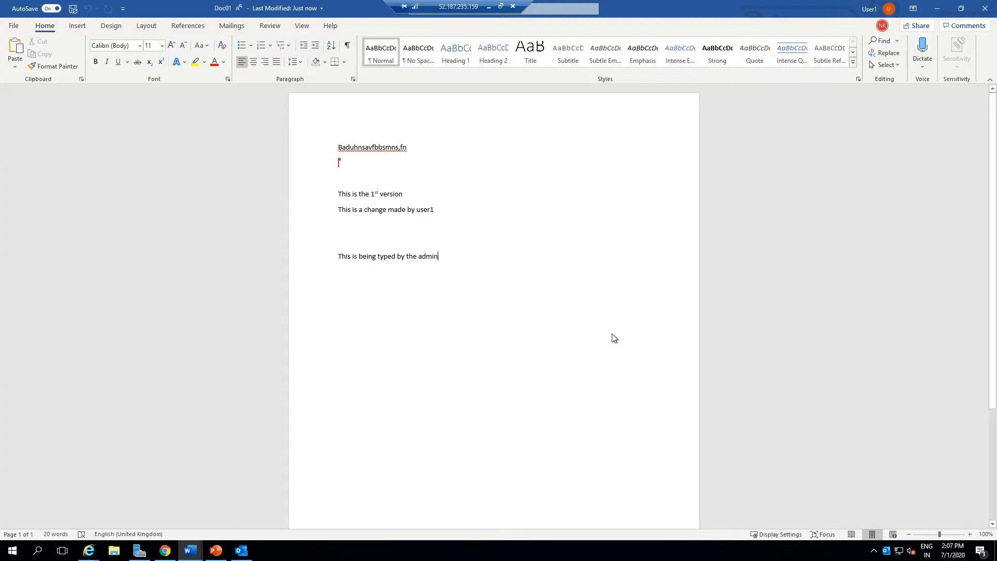
Run Smart Lookup on the word "admin" in the admin's line.
double_click(426, 256)
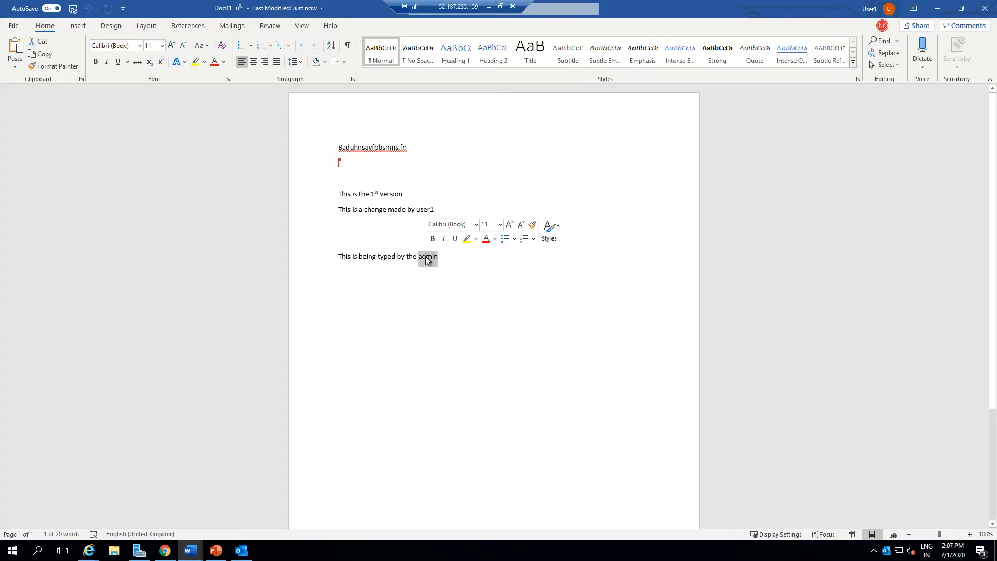
right_click(426, 256)
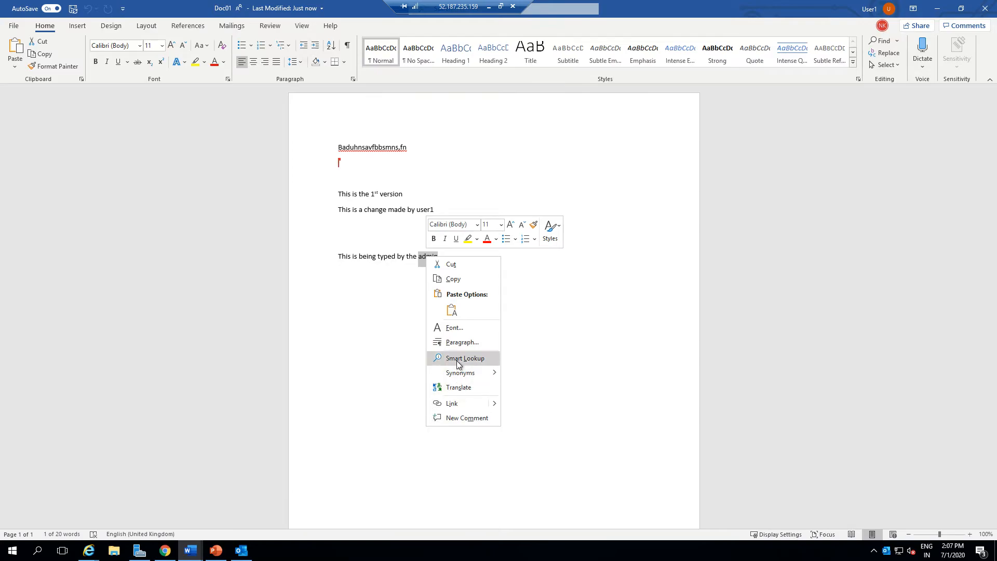
click(457, 357)
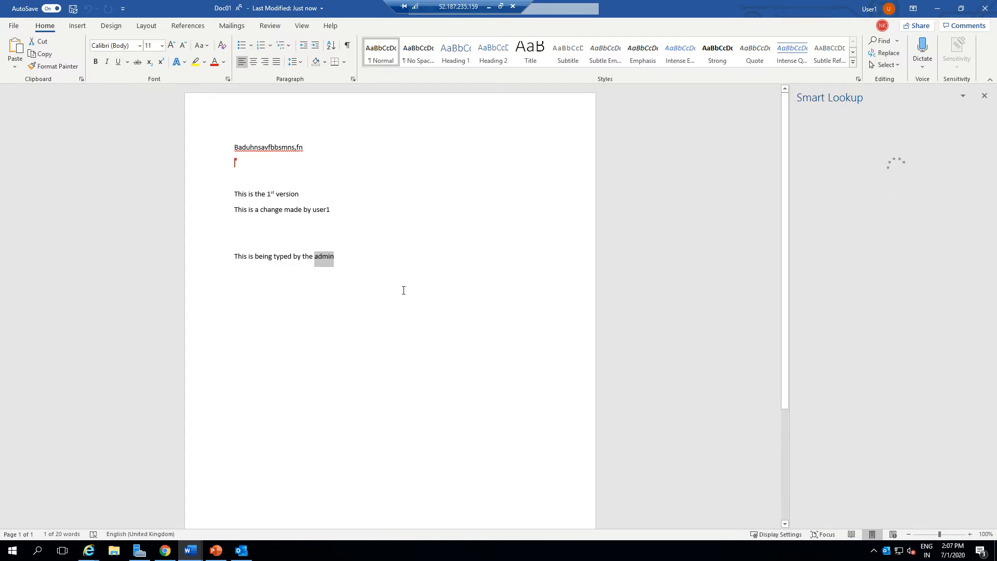
Add a new line reading "communication" two lines below the admin's line.
click(343, 258)
key(Return)
key(Return)
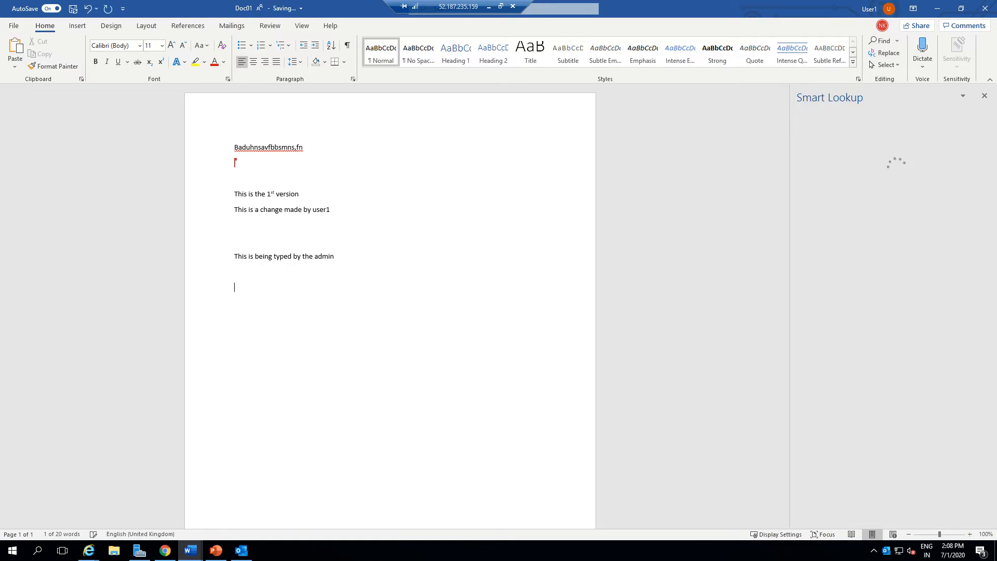
text(communication)
Run Smart Lookup on the word "communication".
double_click(273, 288)
right_click(274, 288)
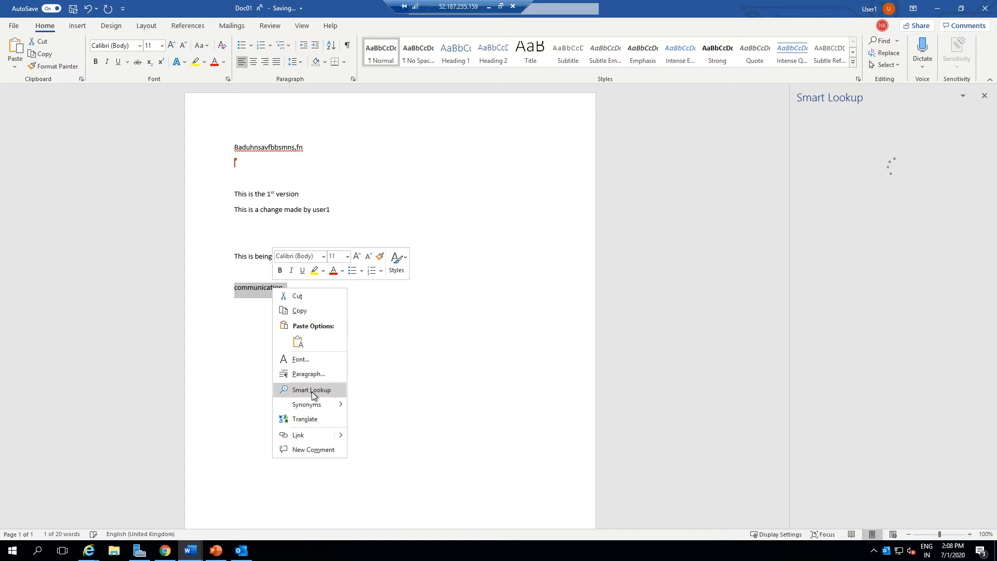
click(312, 390)
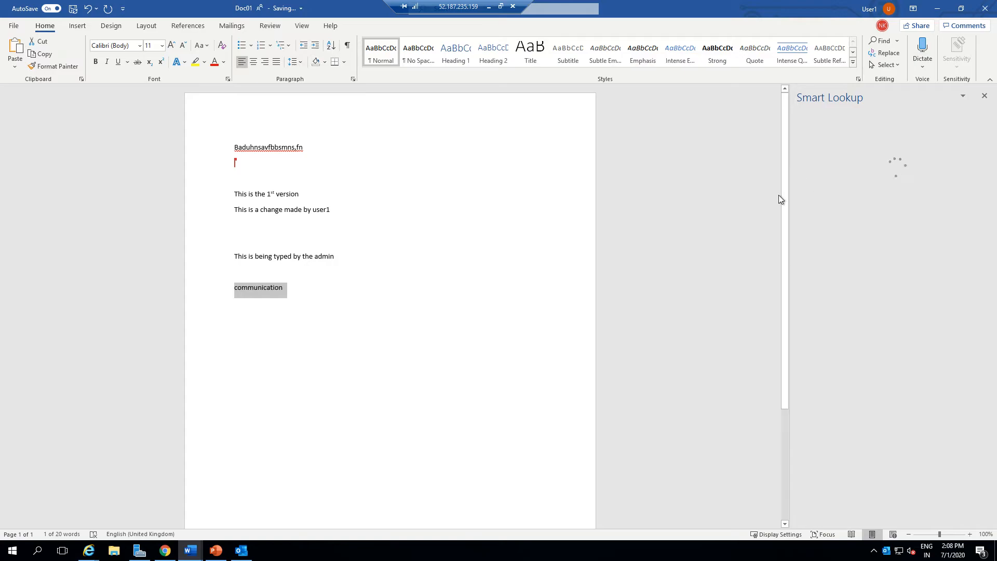
drag(450, 4, 129, 4)
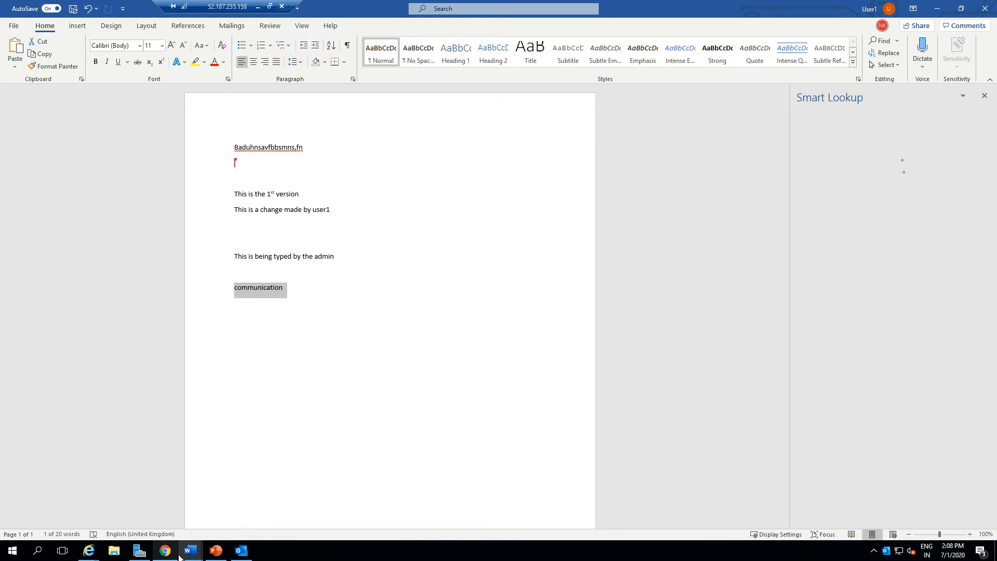
Switch to Document1 and add the word "communication" below its table.
mouse_move(189, 551)
click(152, 499)
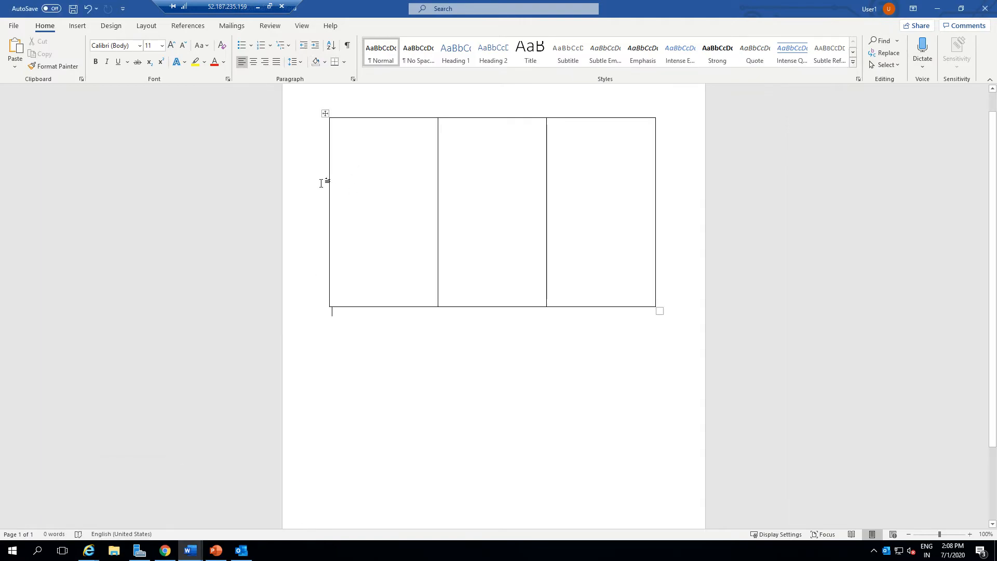
key(Return)
key(Return)
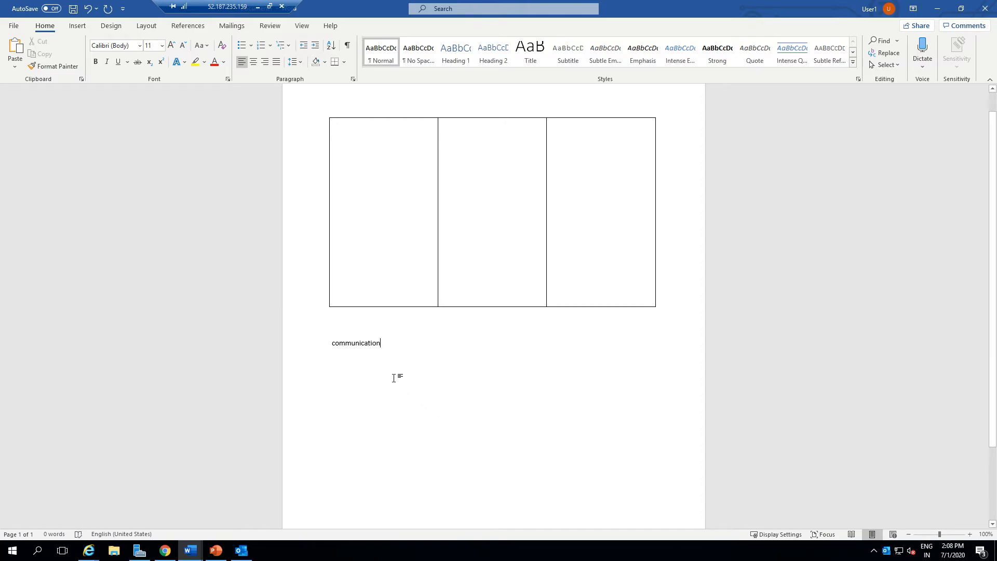
Run Smart Lookup on "communication" in Document1.
double_click(364, 348)
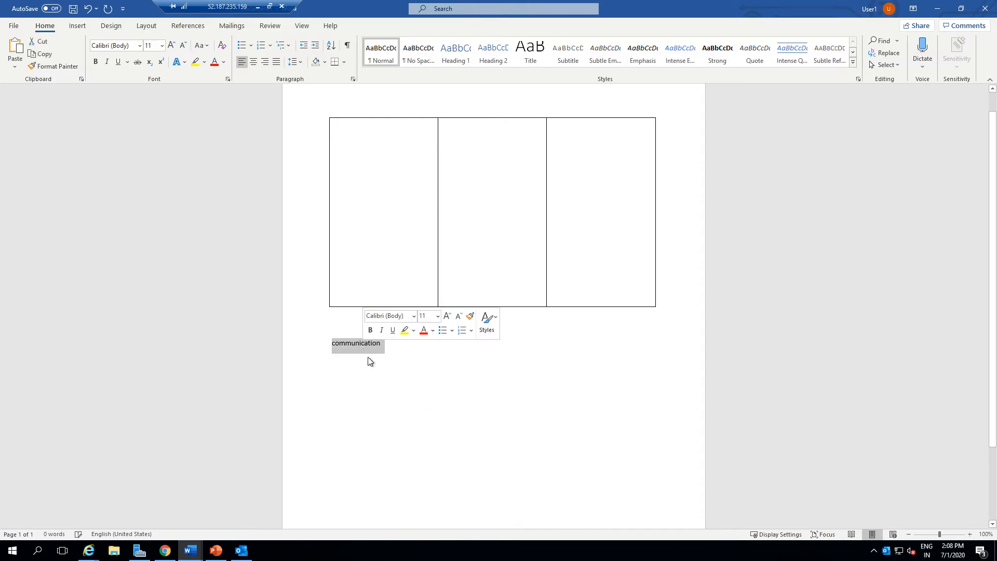
right_click(365, 350)
click(407, 453)
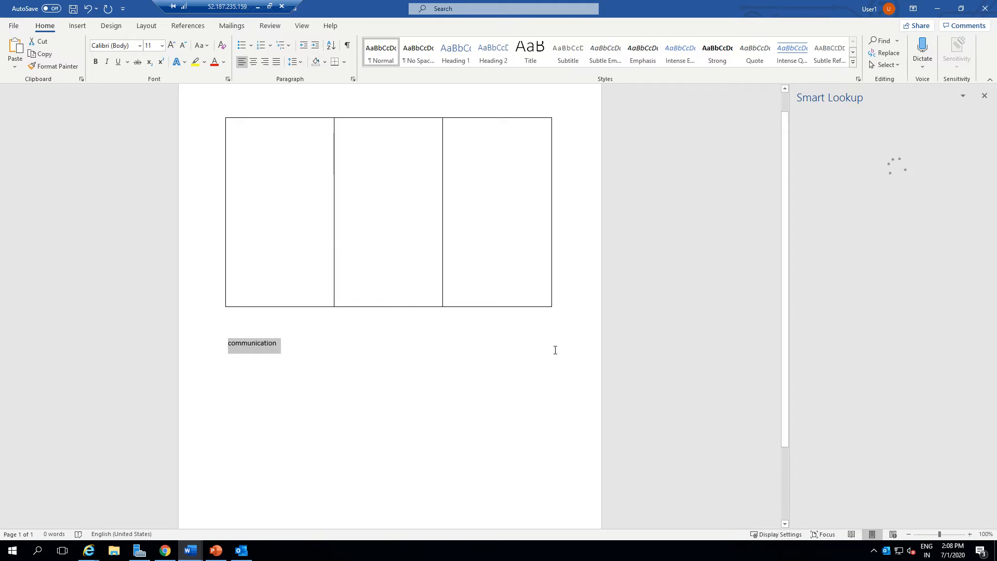
click(241, 552)
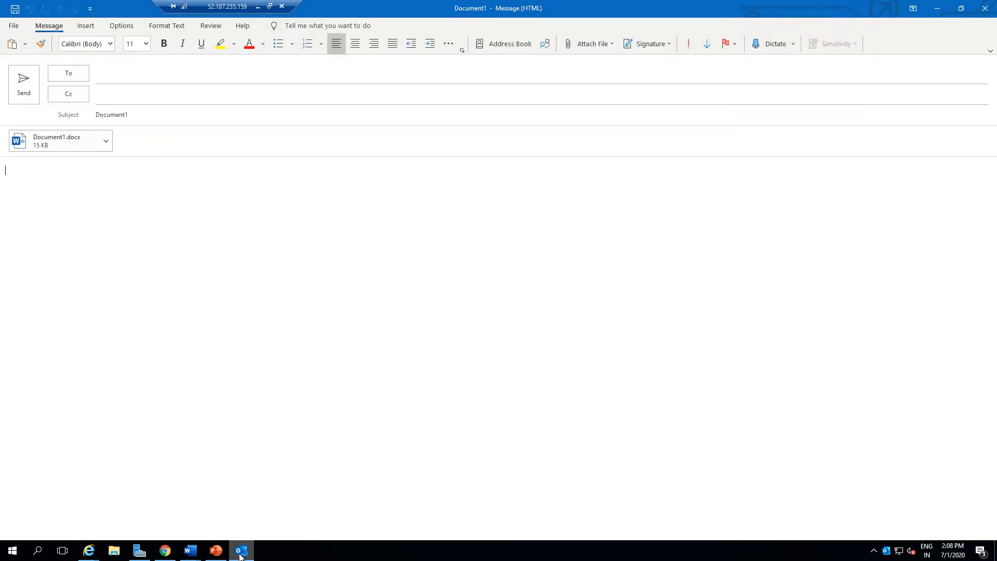
click(241, 555)
mouse_move(191, 550)
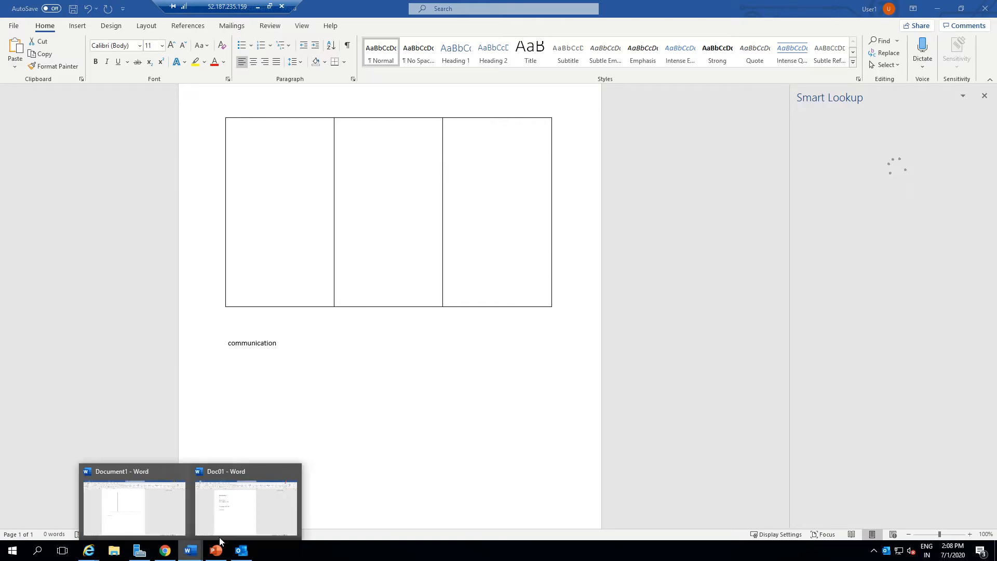
click(259, 523)
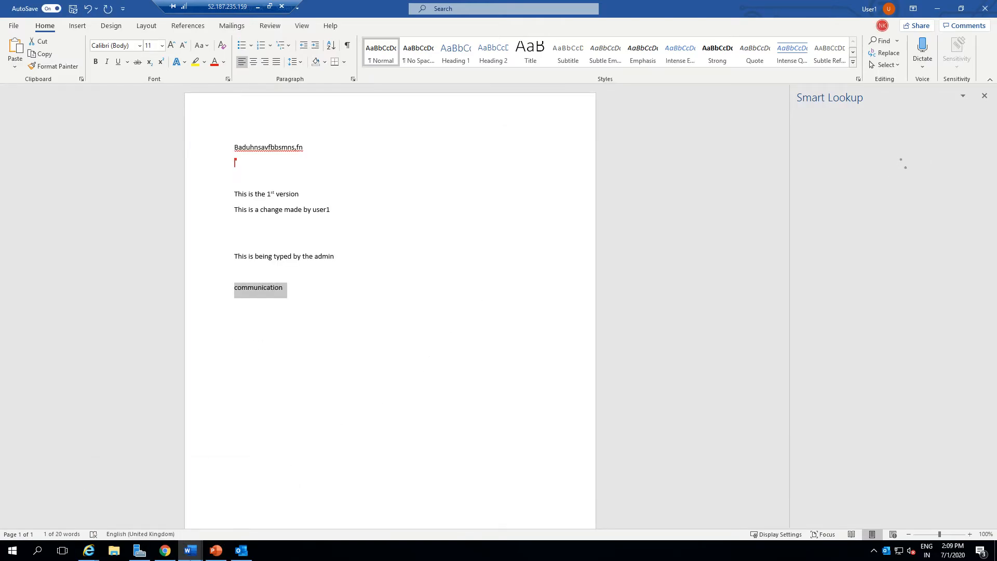
click(140, 508)
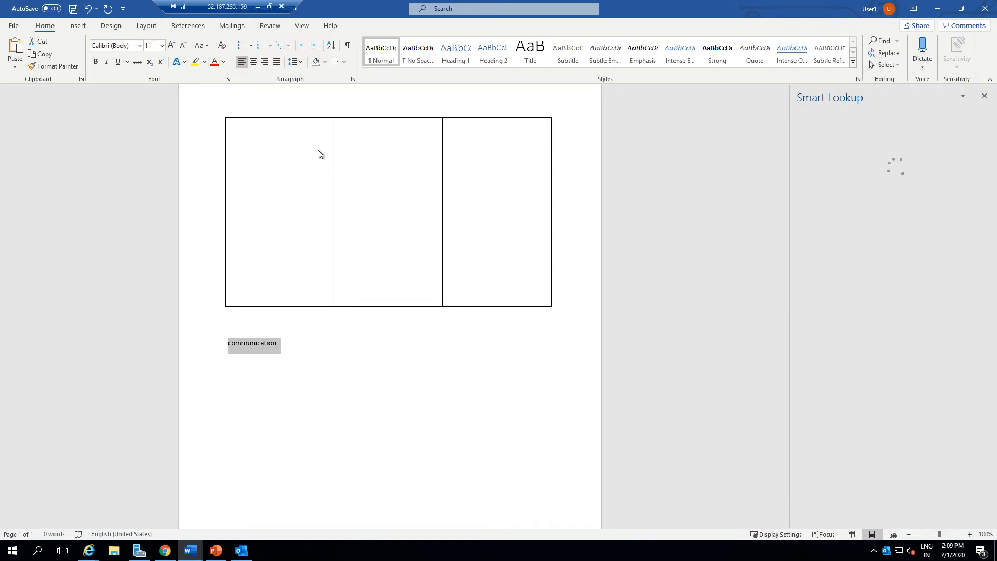
click(191, 550)
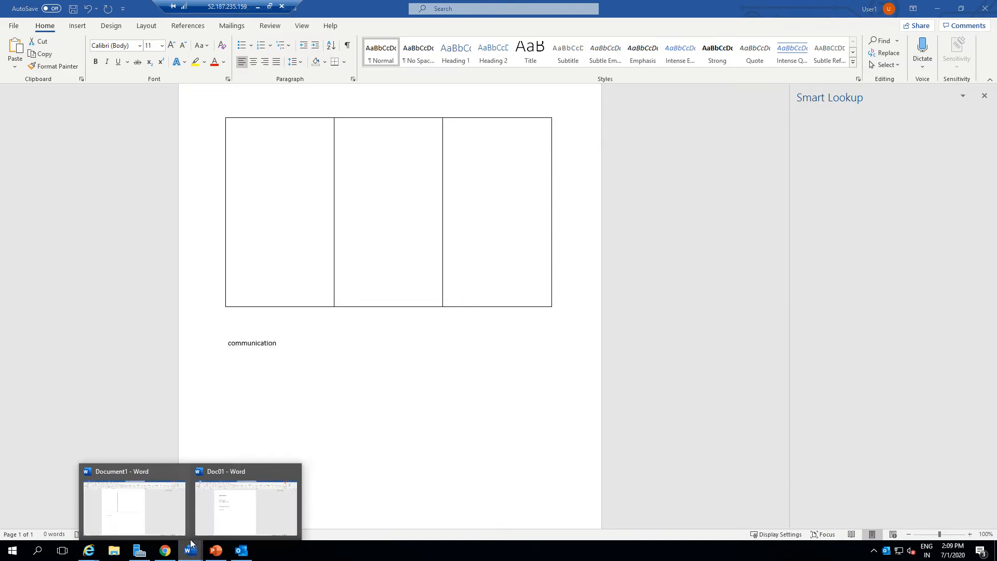
click(168, 507)
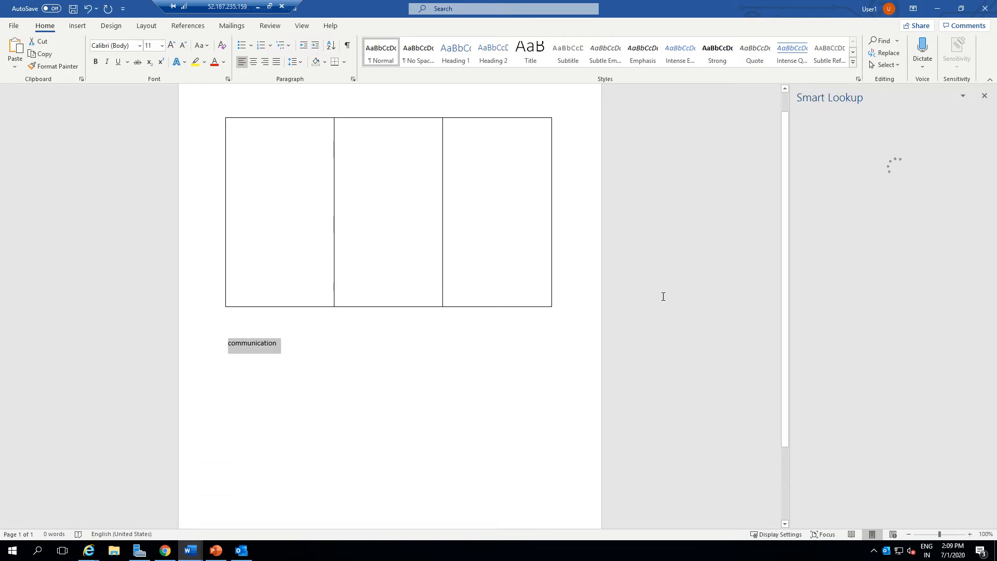
click(191, 551)
click(256, 506)
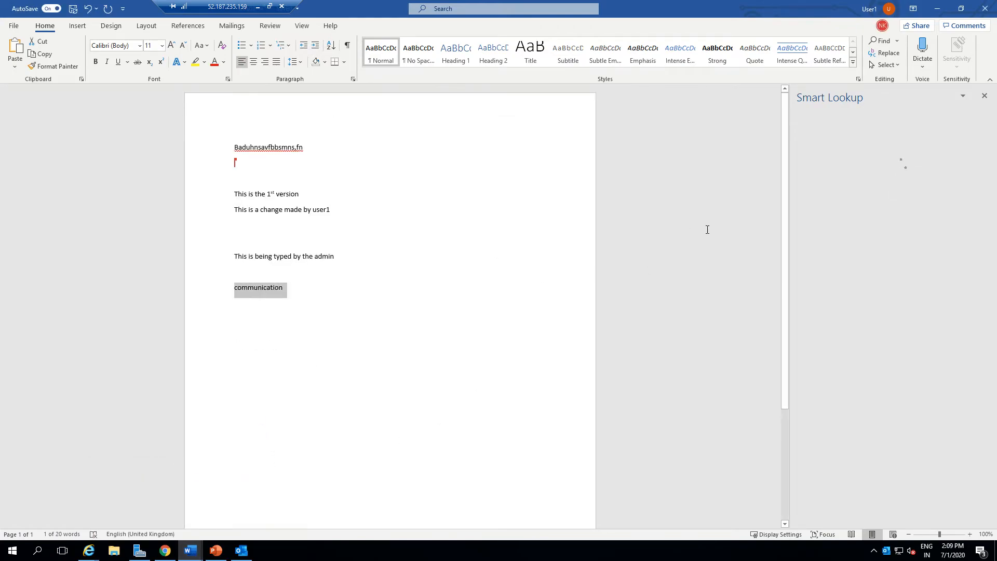
Switch to the local machine and launch Word from the Start search.
click(257, 6)
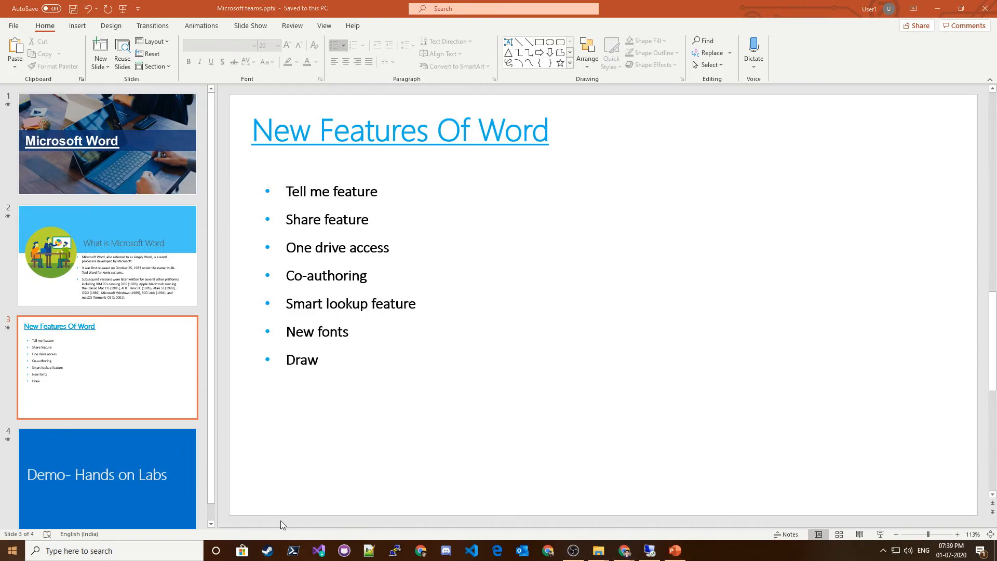
click(20, 552)
text(word)
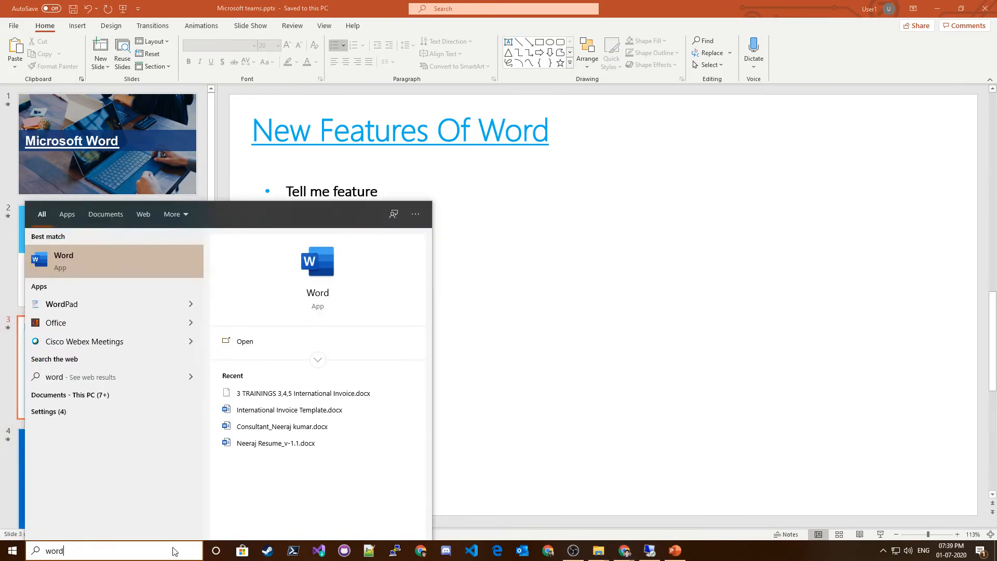
click(72, 262)
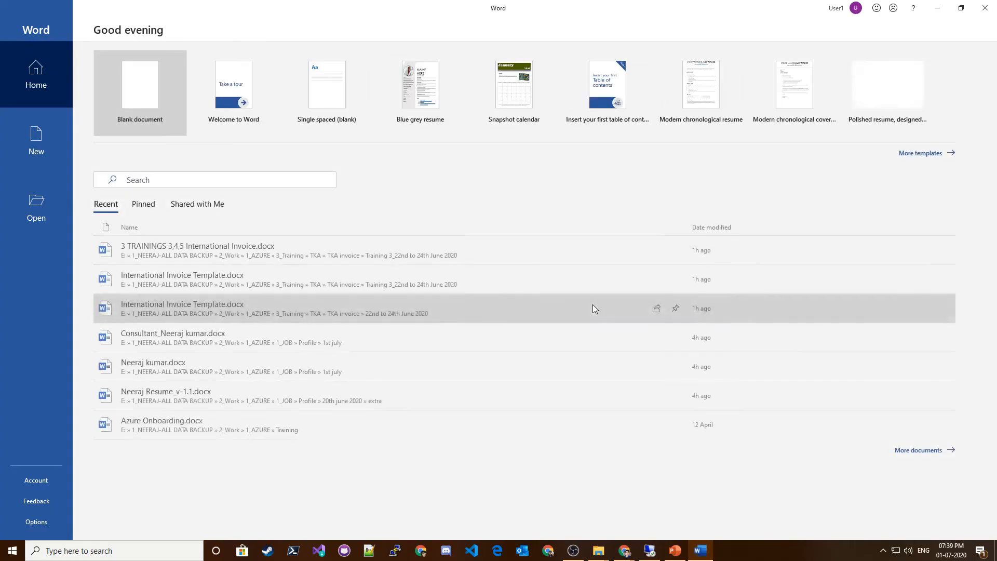
click(149, 96)
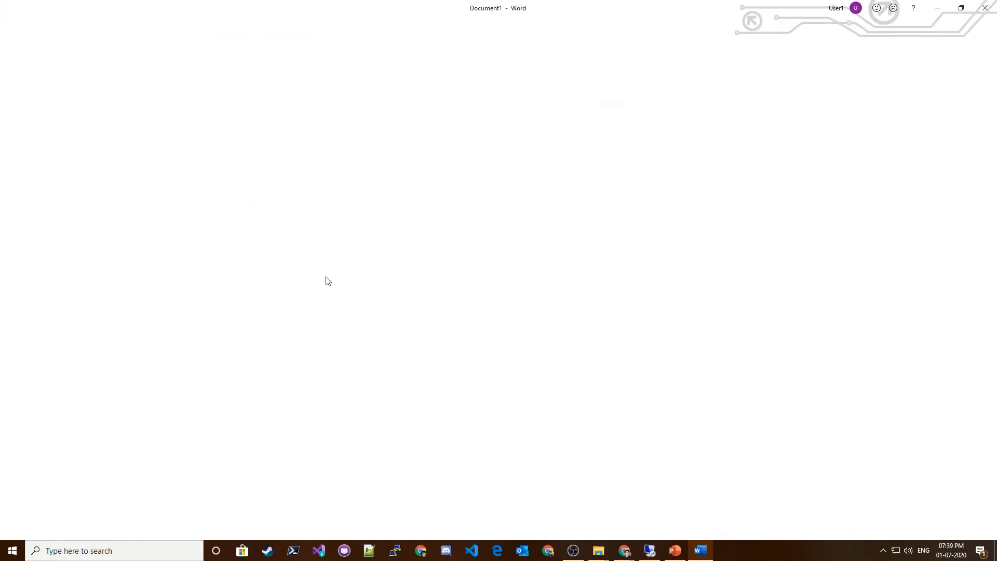
Type "communication" in the new blank document and run Smart Lookup on the word.
text(communication)
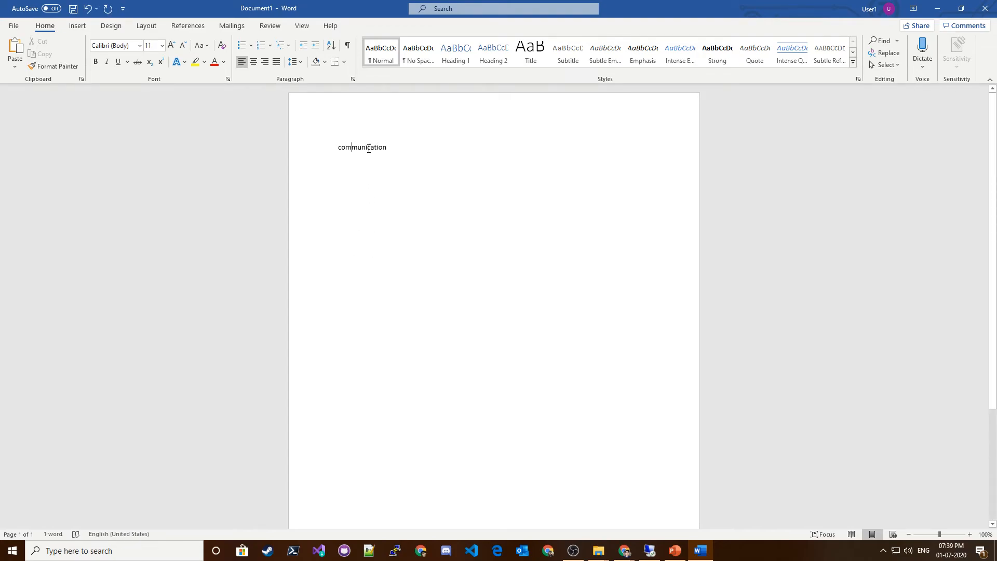
double_click(368, 151)
right_click(369, 147)
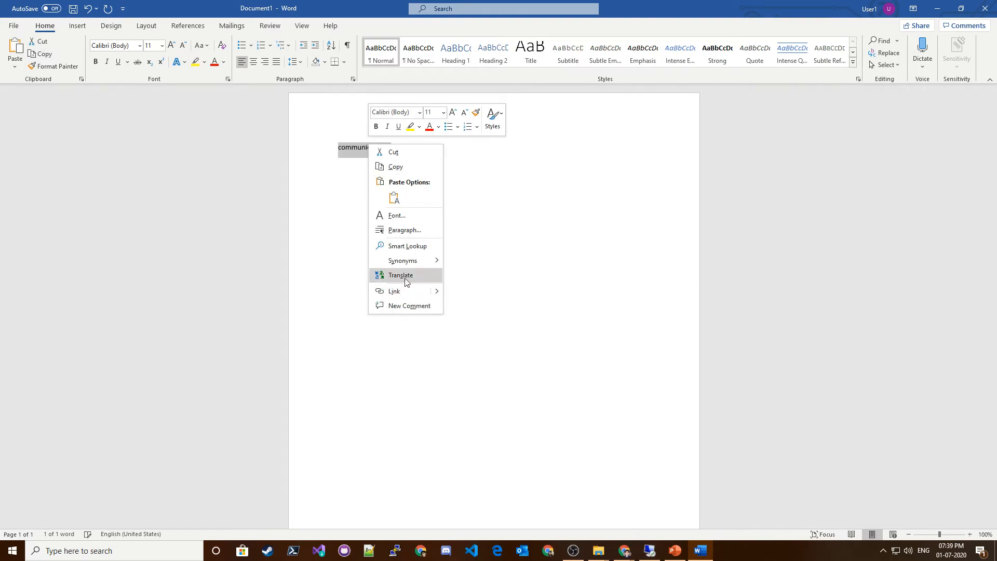
click(401, 248)
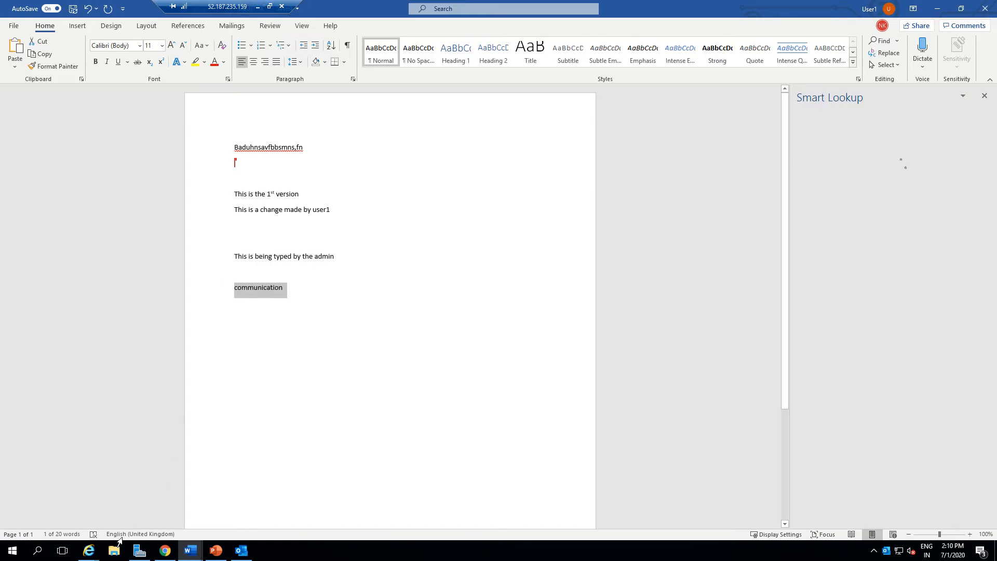
click(258, 7)
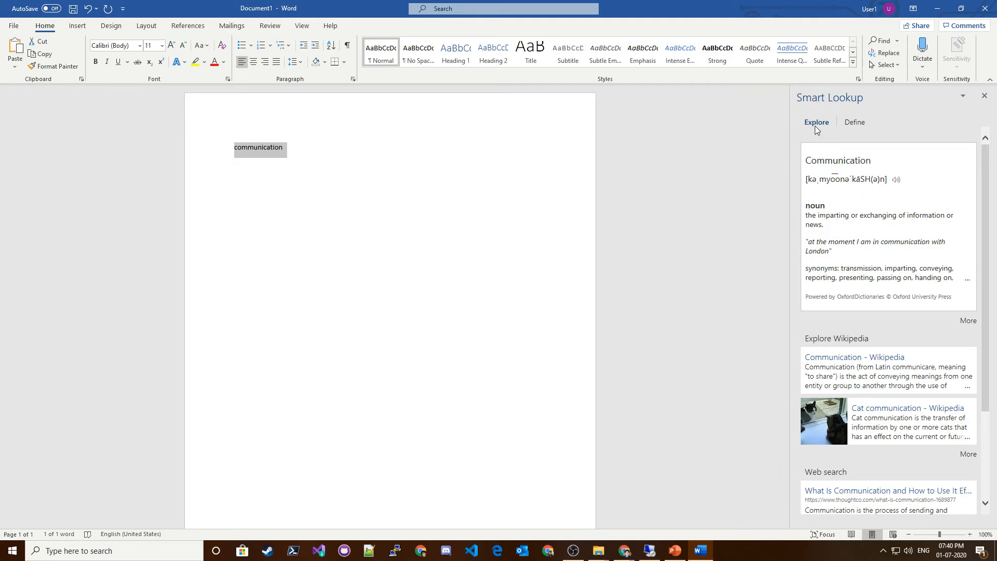
Play the word's pronunciation and scroll through the Smart Lookup results.
click(900, 183)
click(897, 182)
scroll(870, 312, down, 5)
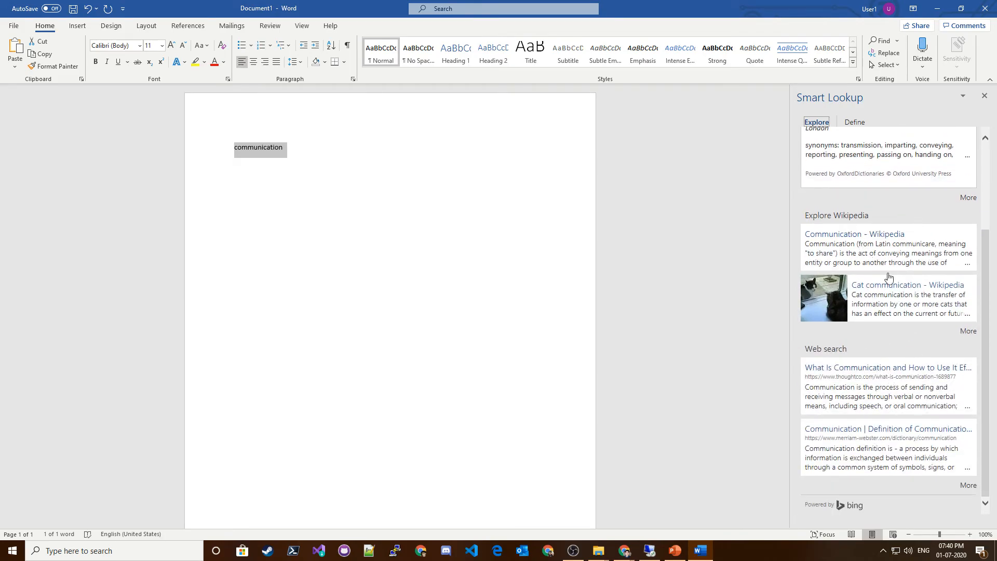
click(342, 222)
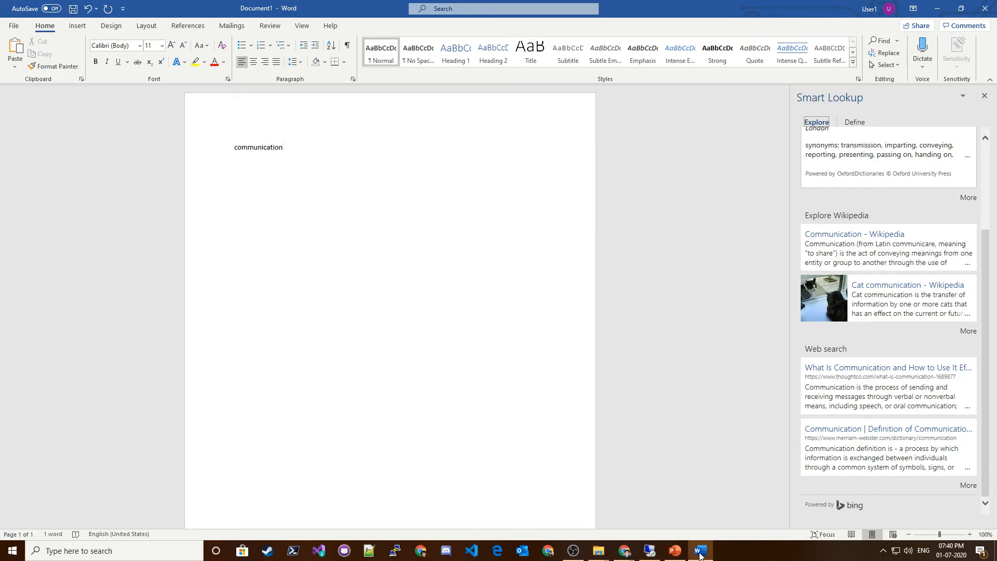
Switch to the PowerPoint presentation to review the features slide, then return to Word.
click(674, 551)
click(356, 333)
drag(355, 333, 286, 332)
click(466, 376)
click(938, 12)
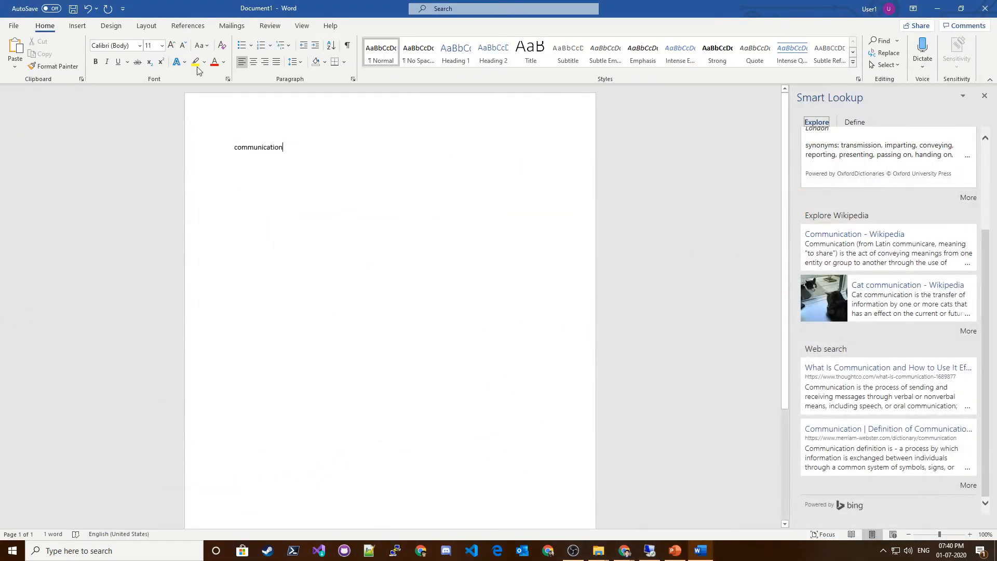
Dismiss the Minimalist.dotx error prompt and apply several built-in style sets from the Design gallery to the document.
click(81, 27)
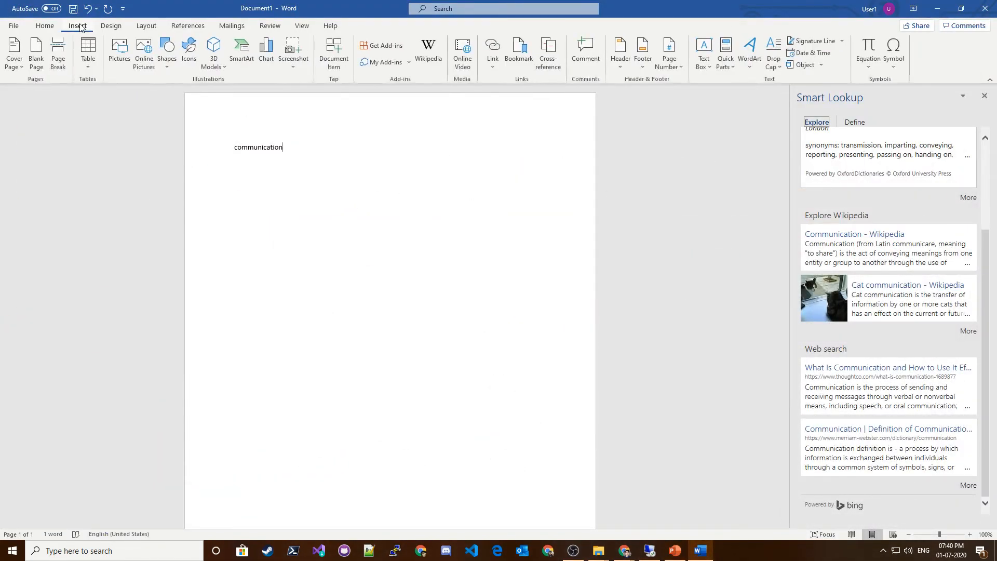
click(111, 26)
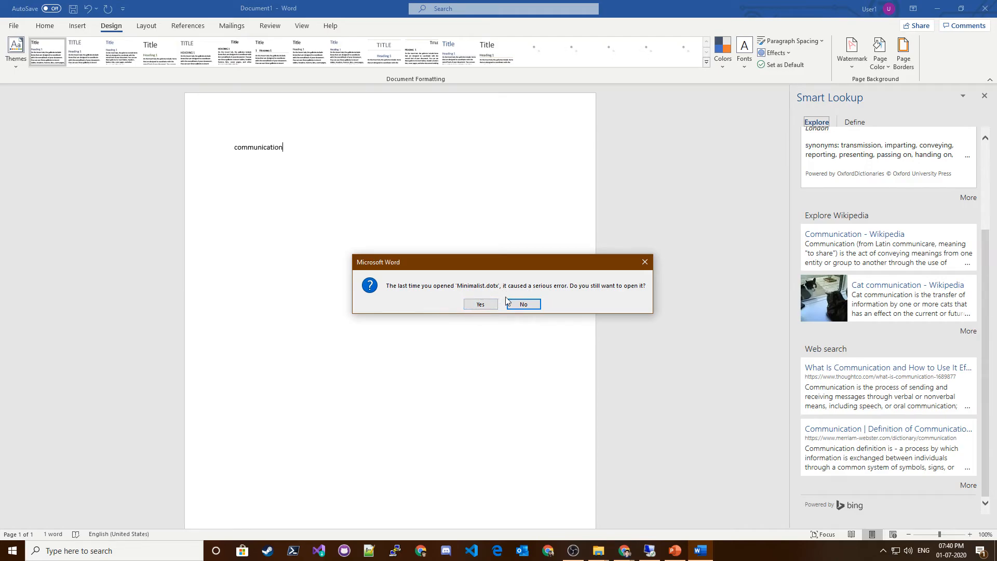
click(643, 261)
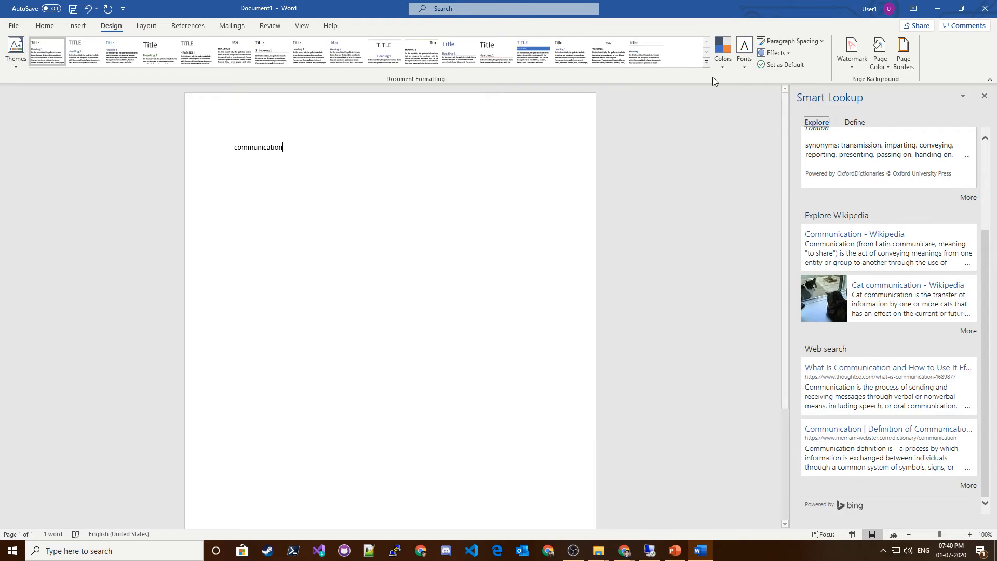
click(706, 62)
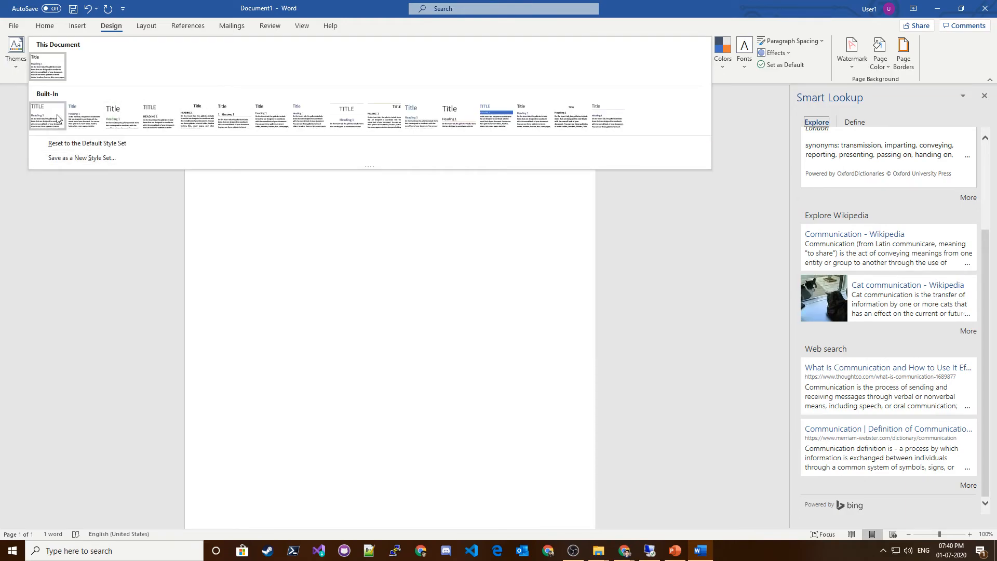
click(442, 110)
click(544, 56)
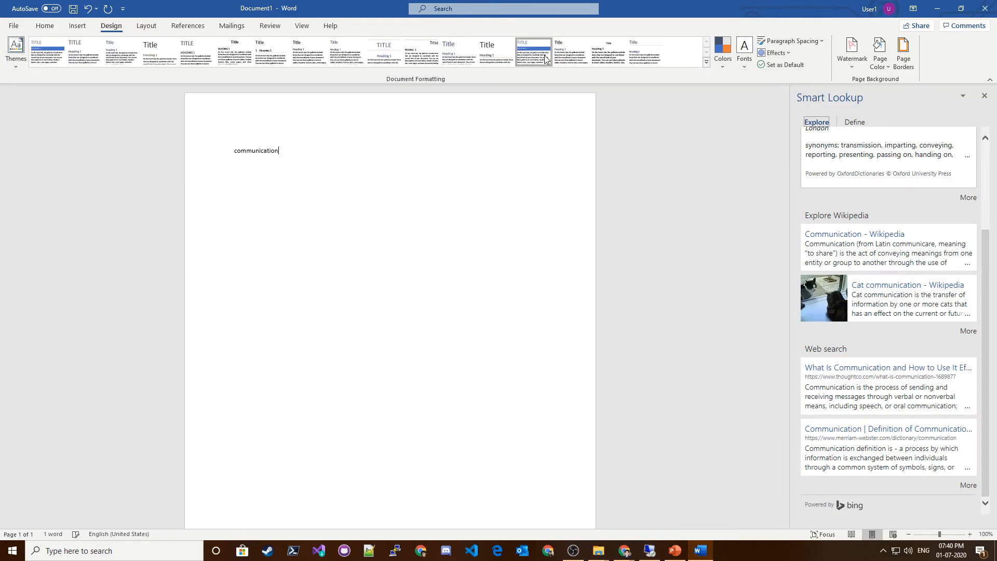
click(576, 51)
click(607, 54)
click(159, 57)
click(105, 62)
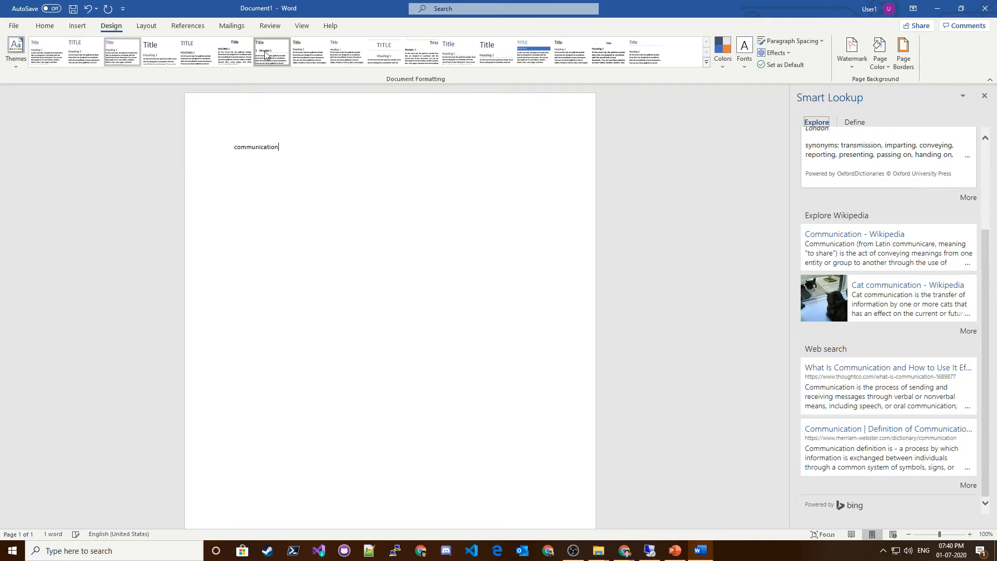
click(422, 53)
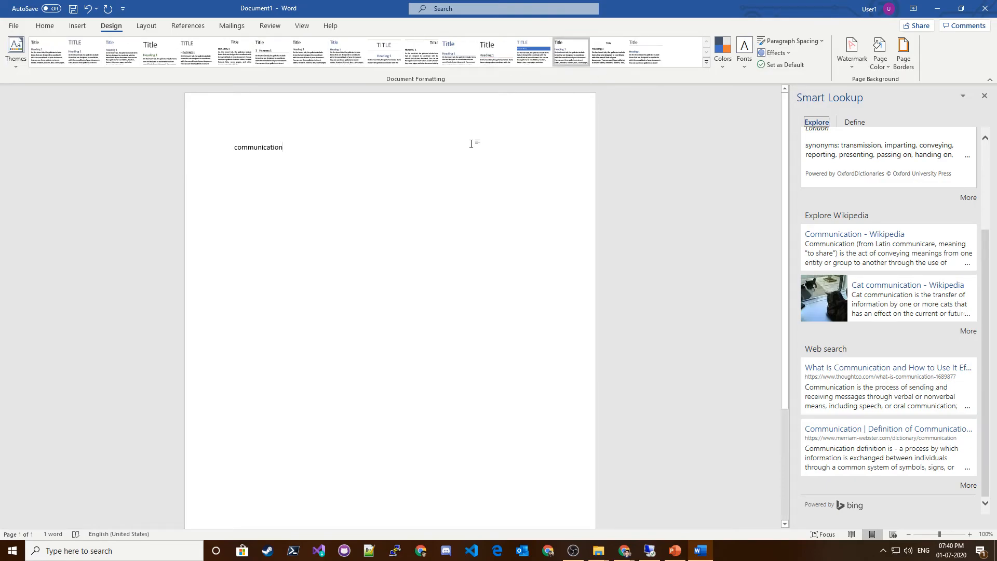
click(533, 51)
Check the feature list in the PowerPoint presentation again and return to Word.
drag(289, 164, 201, 150)
click(393, 196)
click(680, 551)
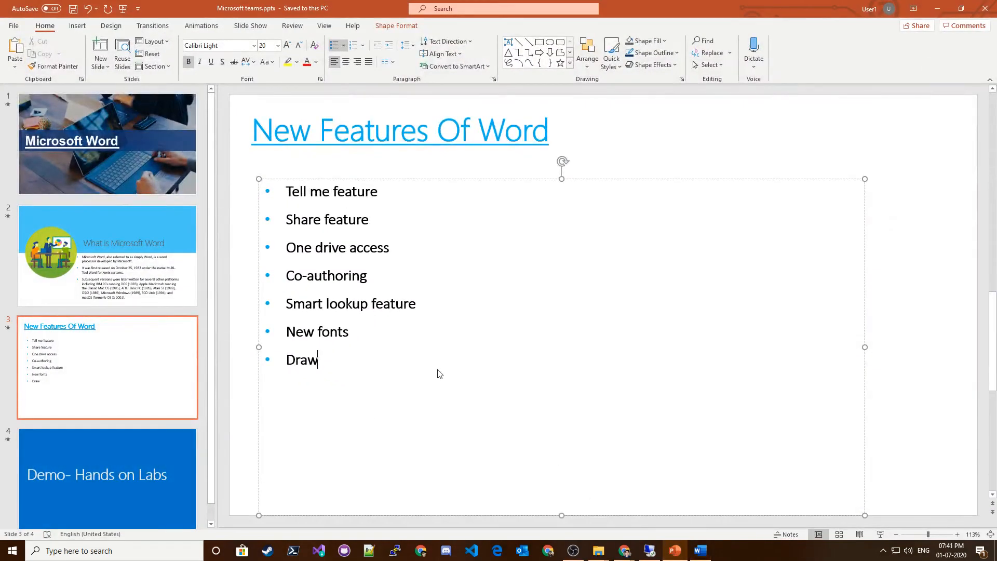
click(938, 9)
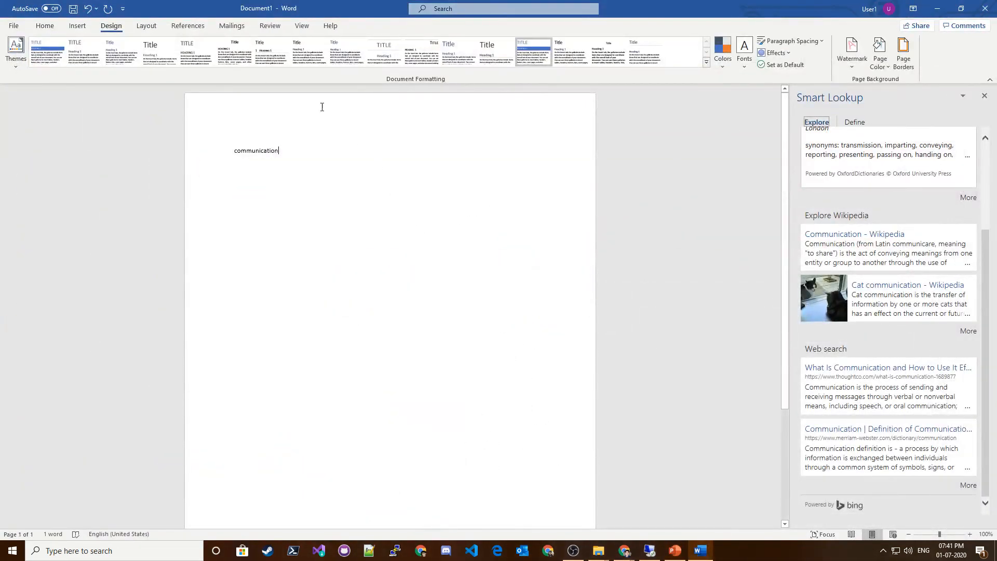
Browse the Home, Design, Insert and Layout tabs, then start a new paragraph below the word.
click(44, 25)
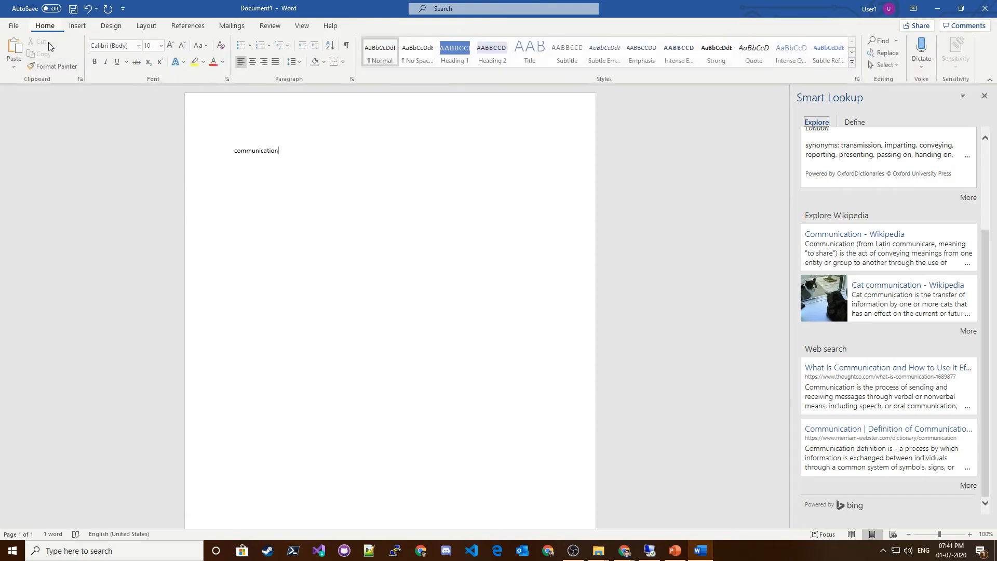
click(112, 27)
click(83, 29)
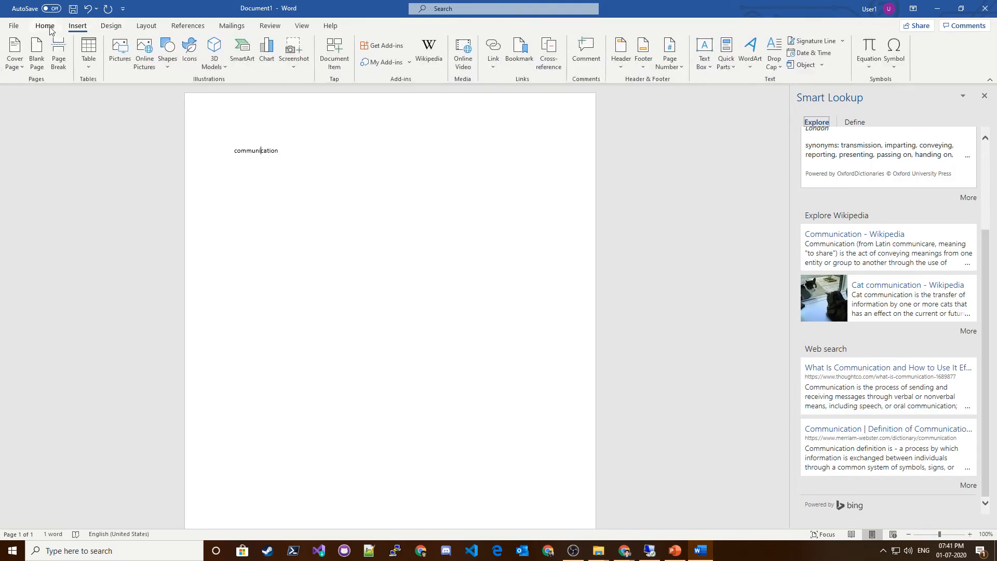
click(49, 30)
click(110, 26)
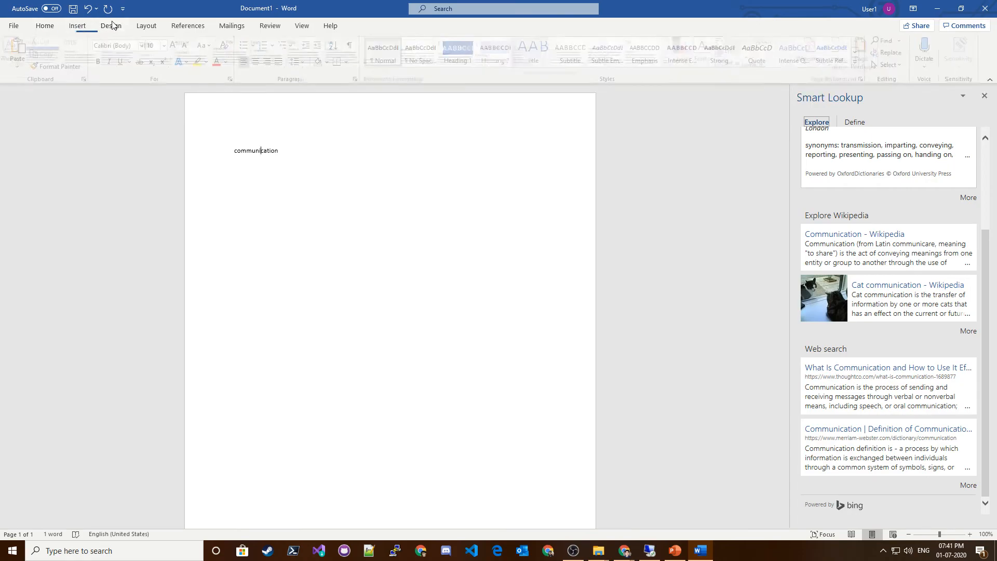
click(159, 29)
scroll(162, 30, up, 3)
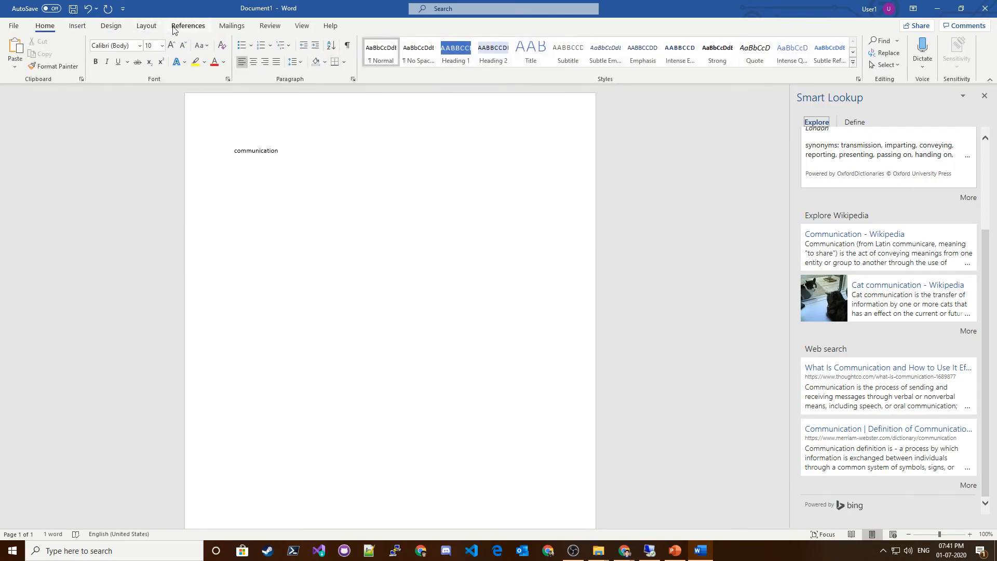
scroll(175, 30, down, 3)
key(Return)
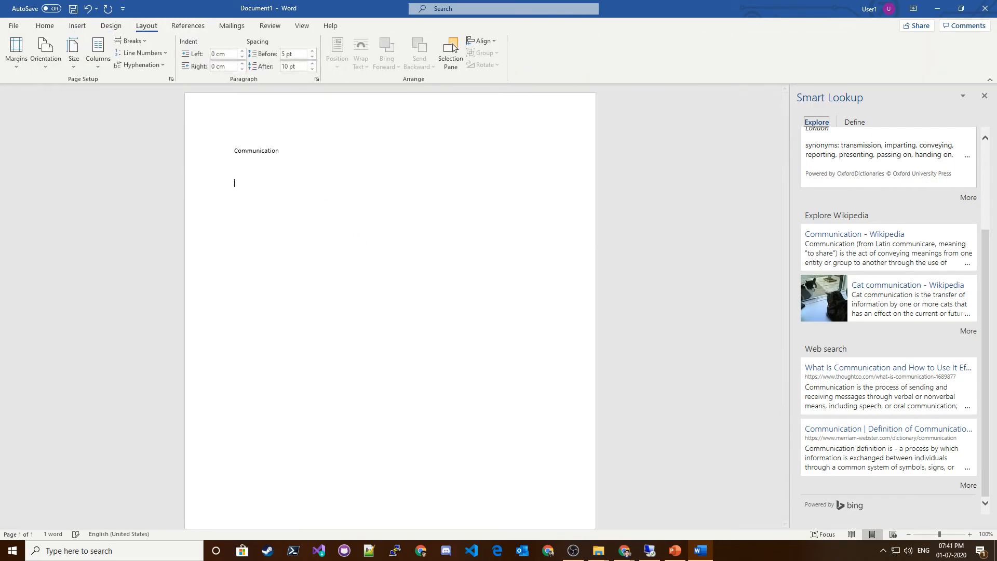
Open Word Options and browse the Add-ins and Quick Access Toolbar command lists.
click(13, 25)
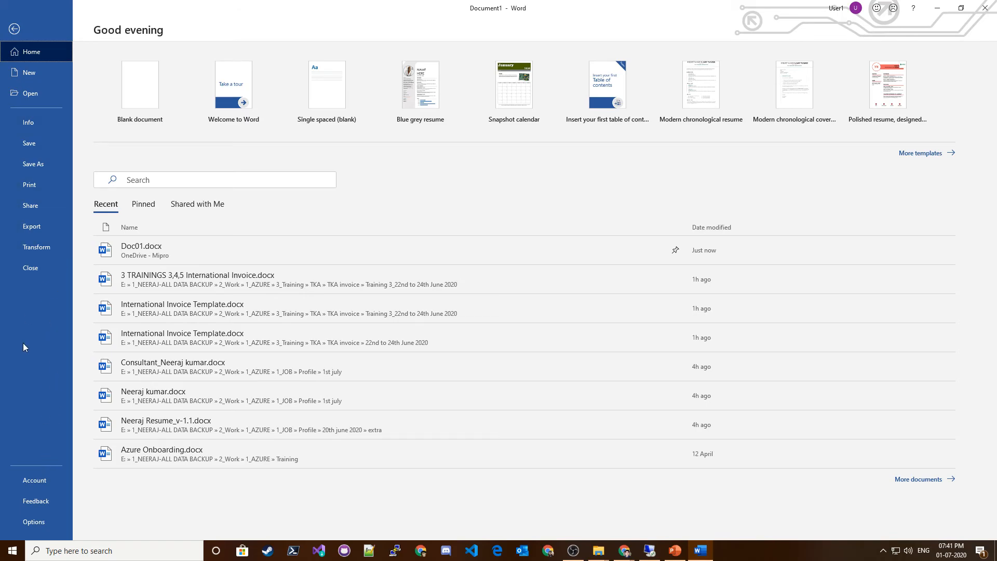
click(27, 522)
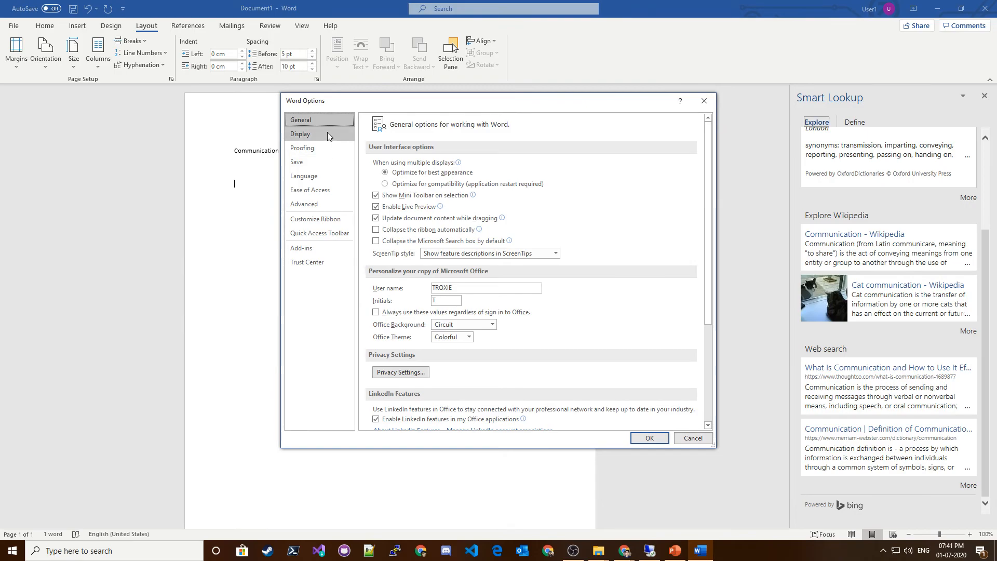
click(317, 249)
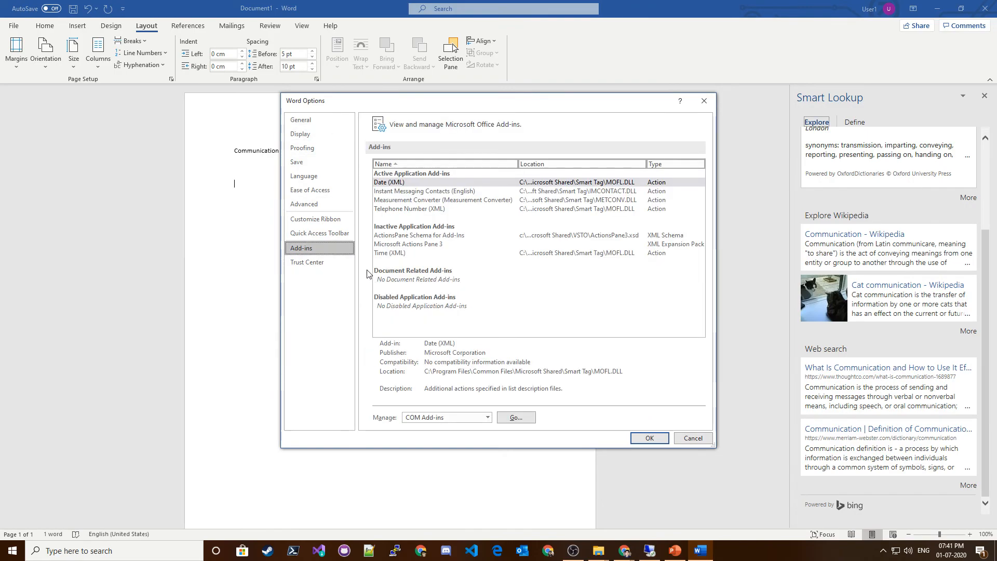
click(319, 234)
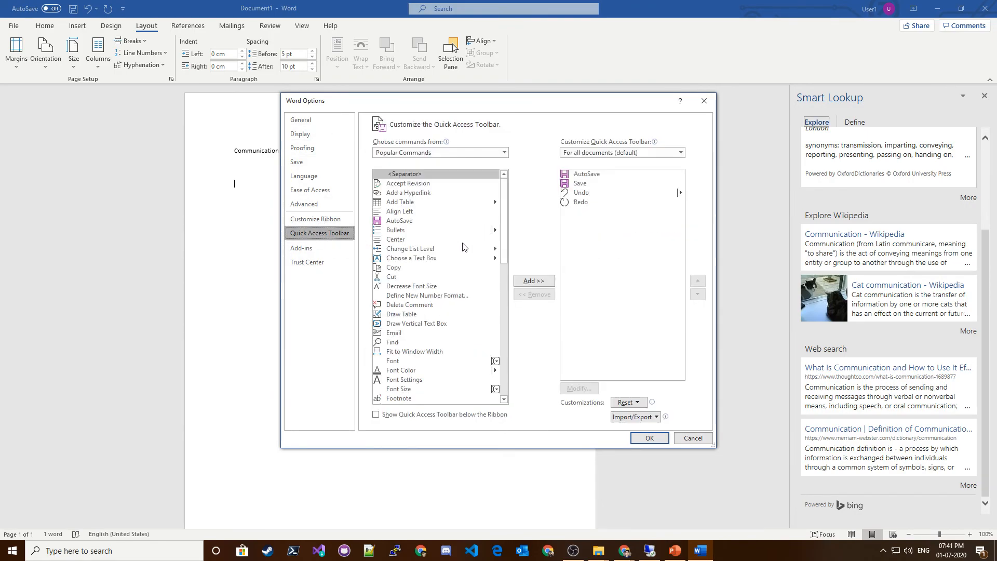
scroll(452, 245, down, 10)
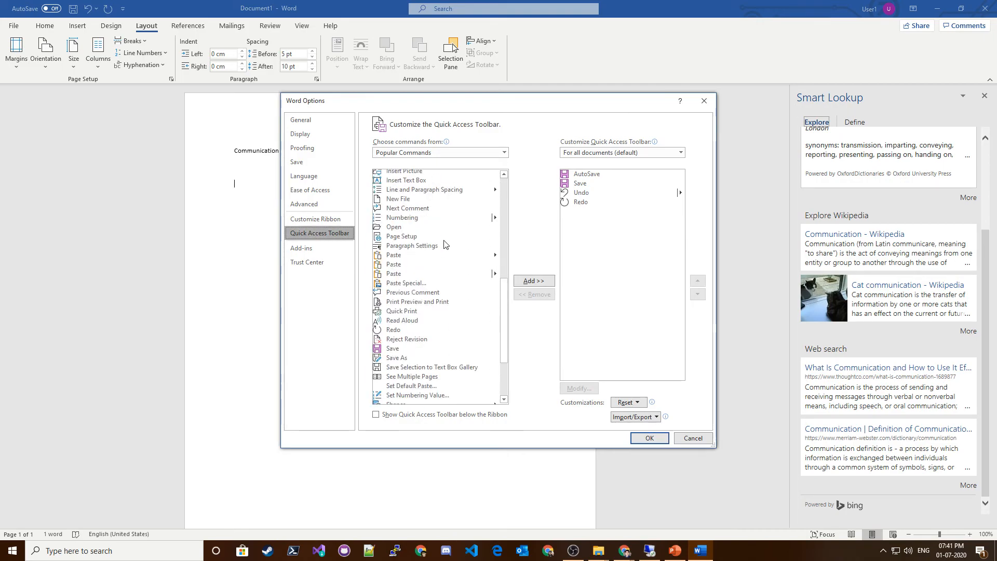
click(437, 256)
key(d)
key(d)
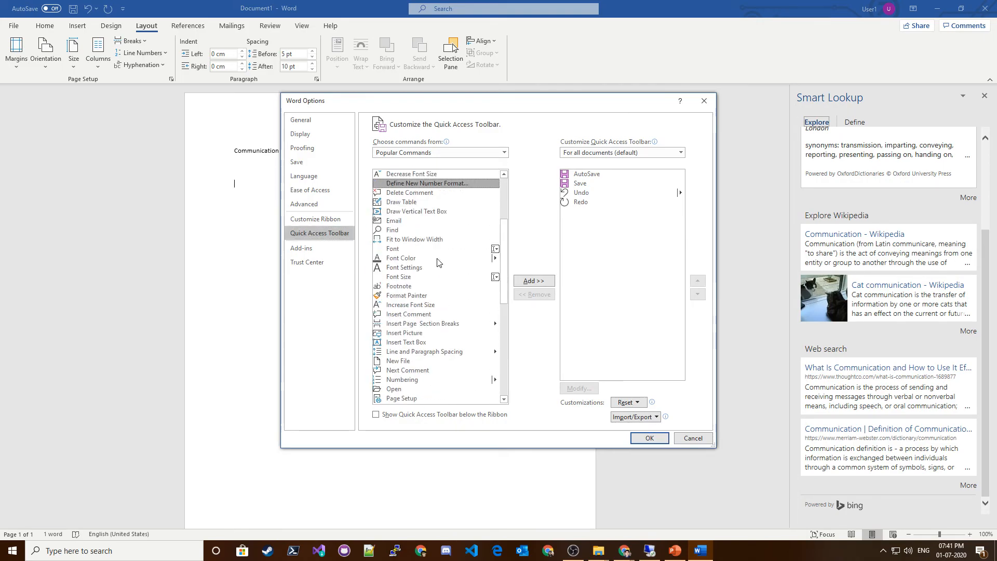
key(d)
key(d)
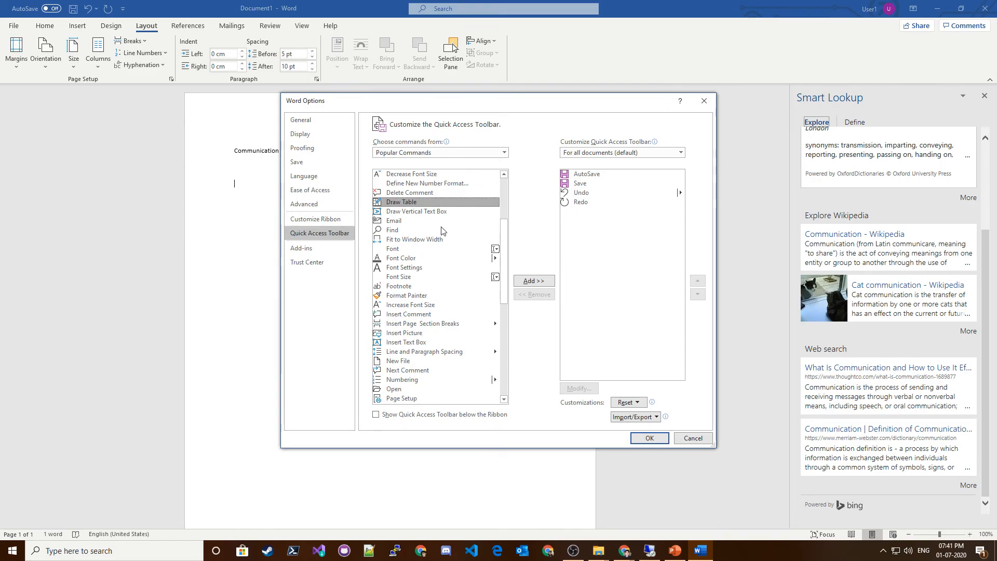
key(d)
key(d)
key(d)
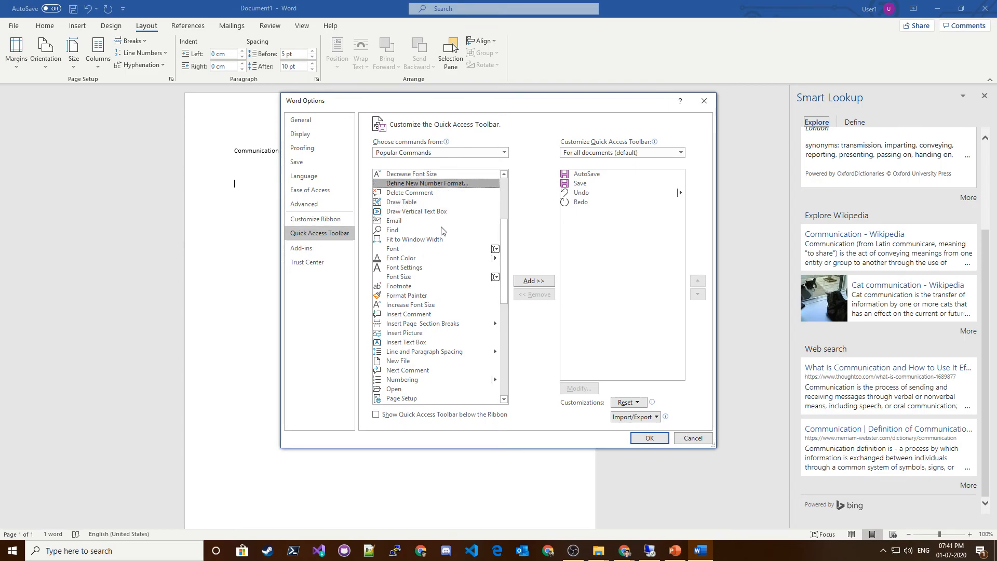
Enable the Draw tab in the ribbon customization settings and apply the change.
click(318, 219)
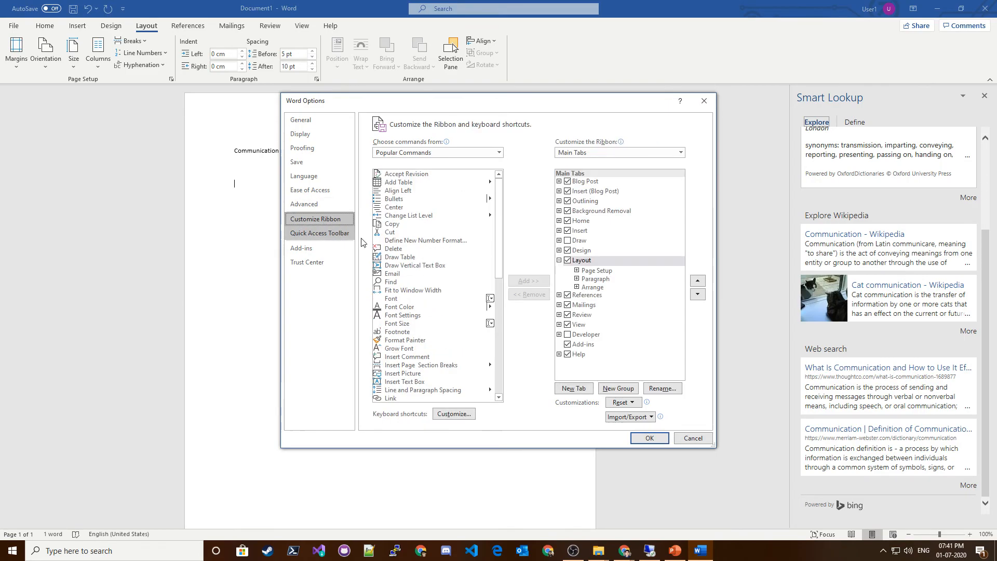
click(410, 257)
key(d)
key(d)
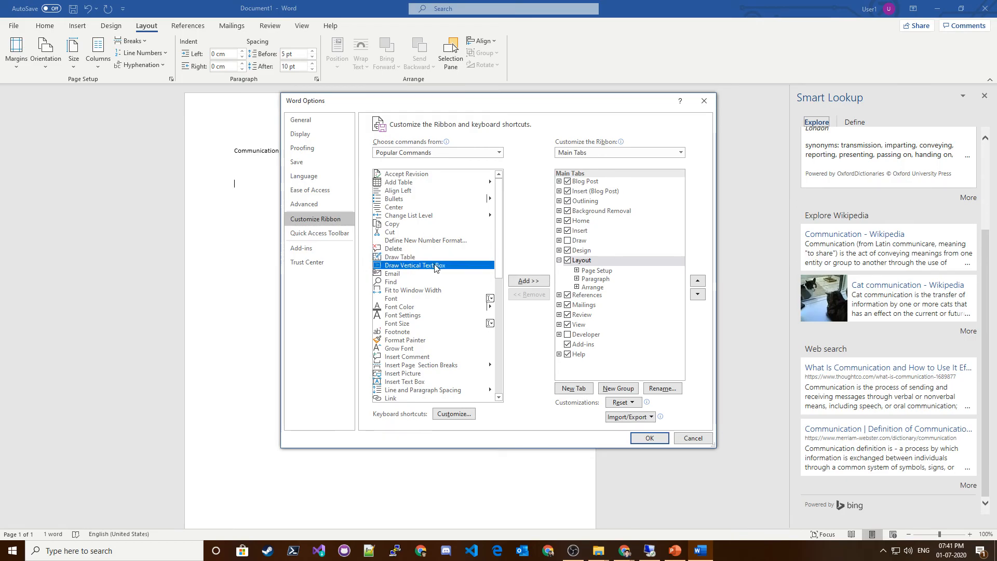
key(d)
key(d)
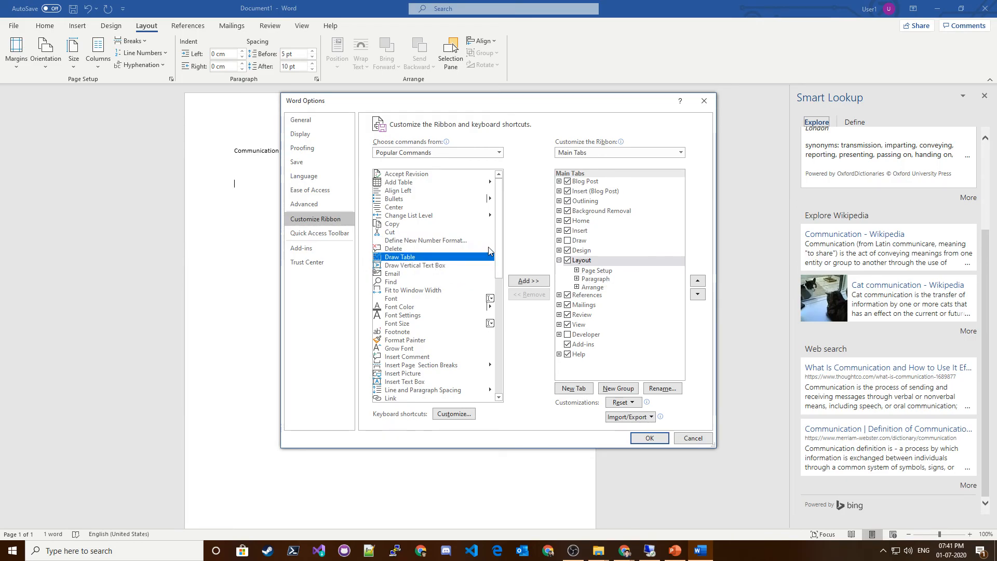
click(470, 240)
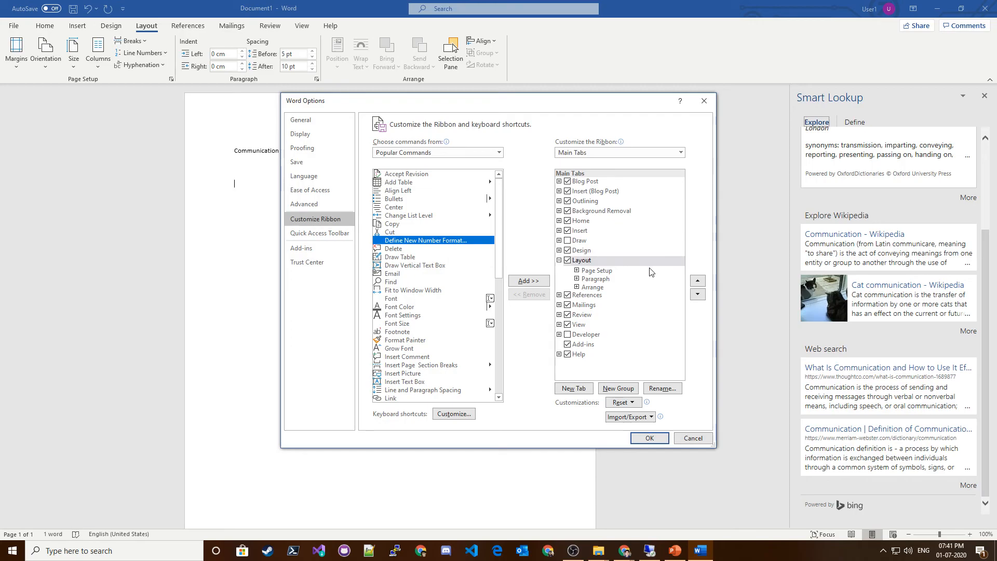
click(568, 241)
click(560, 240)
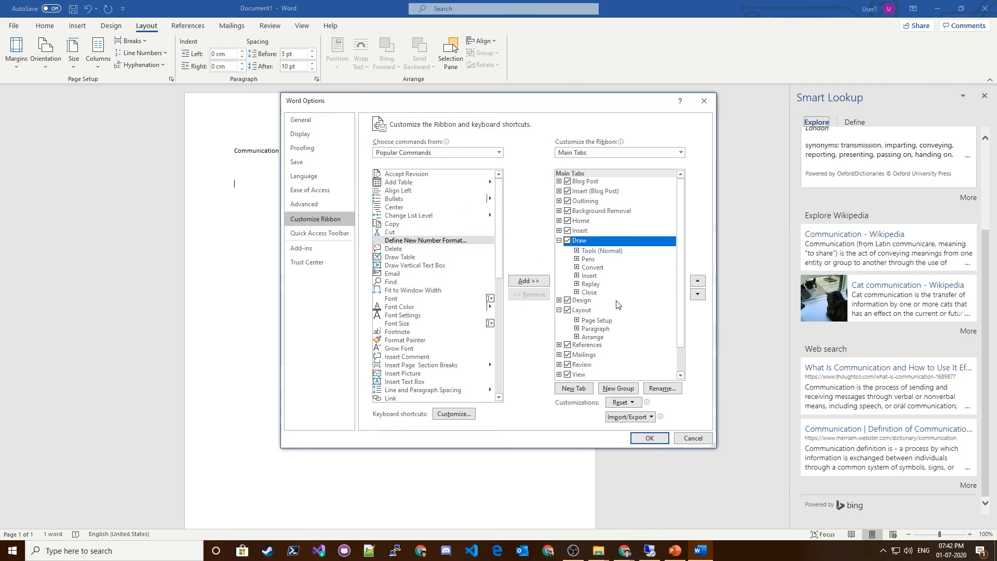
click(655, 441)
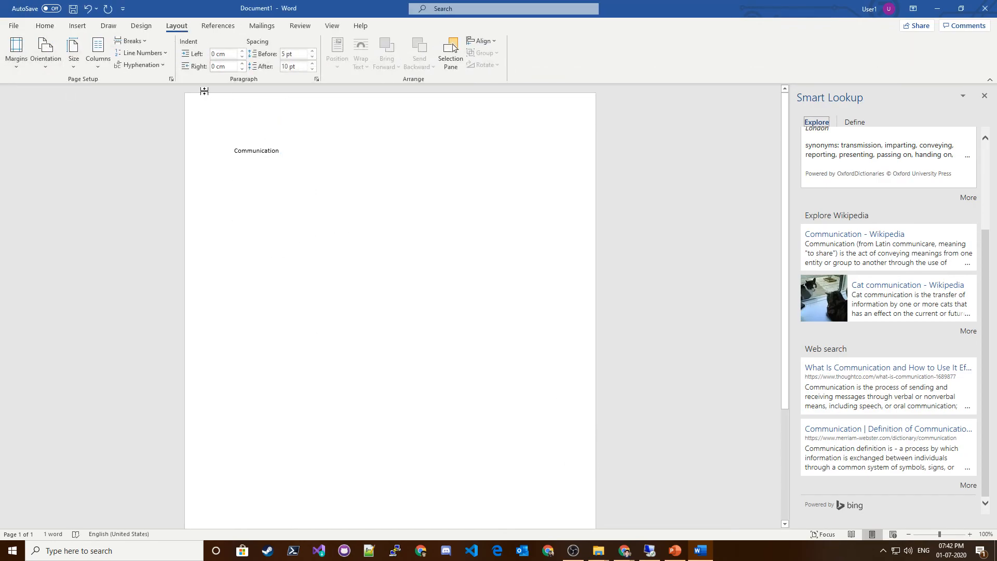
Open the Draw tab, select the black pen and draw three freehand strokes below the word Communication.
click(109, 26)
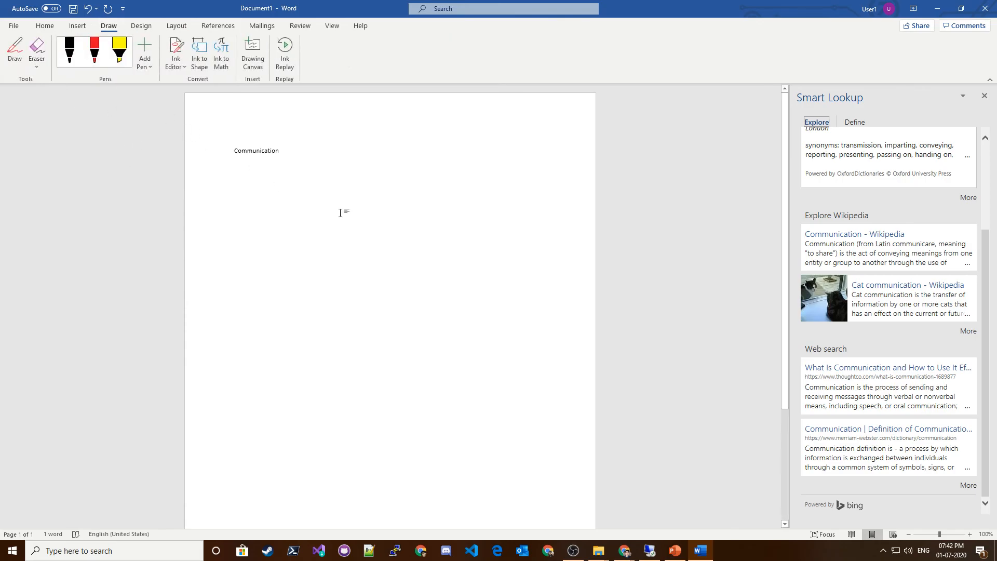
click(226, 242)
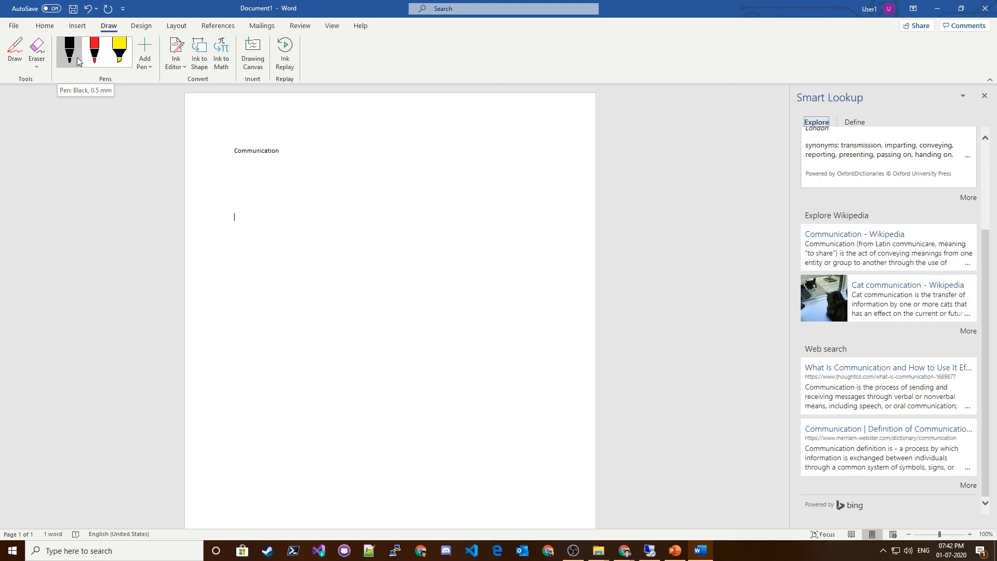
scroll(211, 161, up, 4)
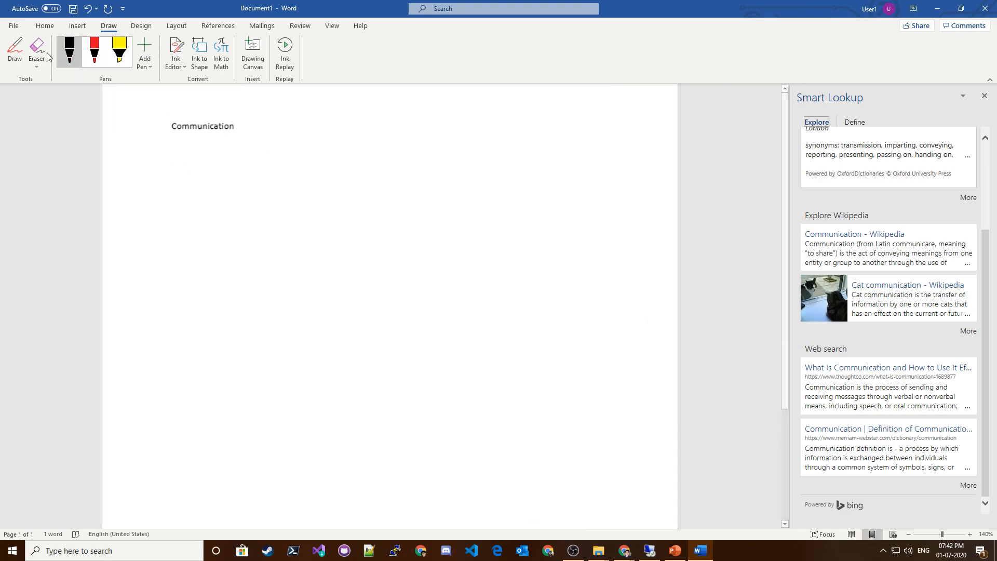
click(14, 49)
mouse_move(208, 212)
mouse_down()
mouse_move(182, 239)
mouse_move(256, 254)
mouse_move(272, 229)
mouse_up()
drag(286, 218, 314, 233)
drag(368, 210, 372, 316)
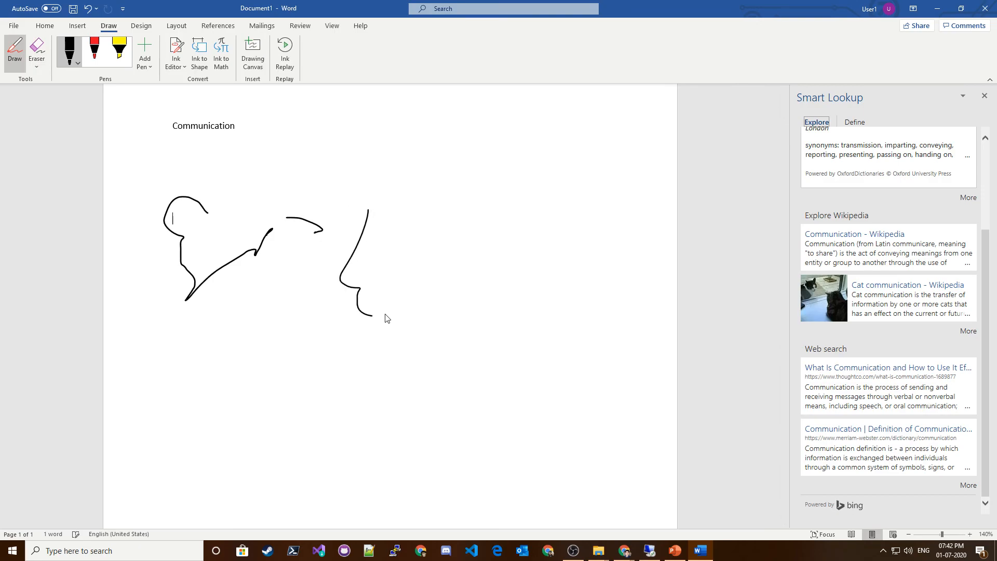
Change the pen colour to orange and draw a wavy vertical stroke beside the black lines.
click(75, 63)
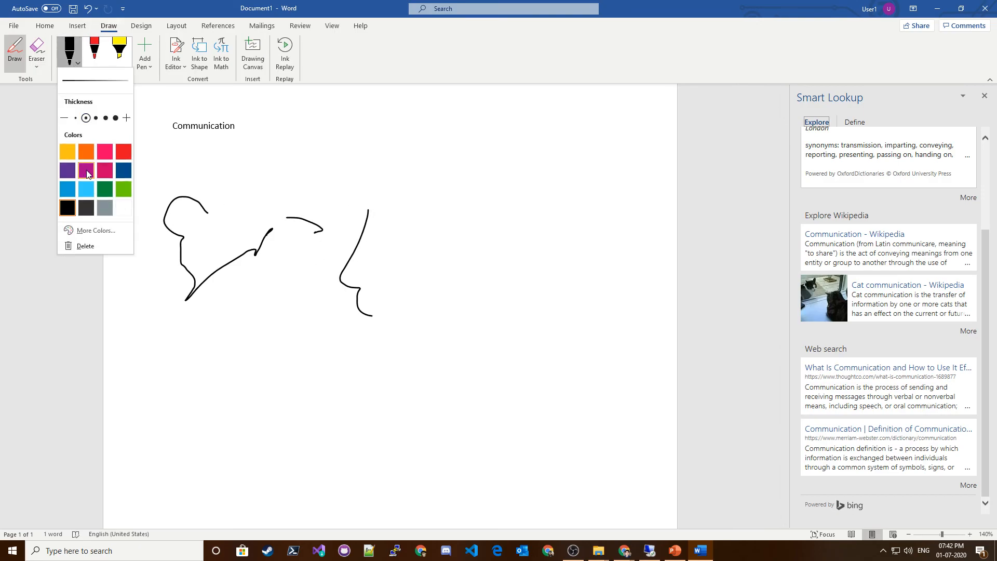
click(89, 158)
mouse_move(463, 147)
mouse_down()
mouse_move(439, 168)
mouse_move(449, 248)
mouse_up()
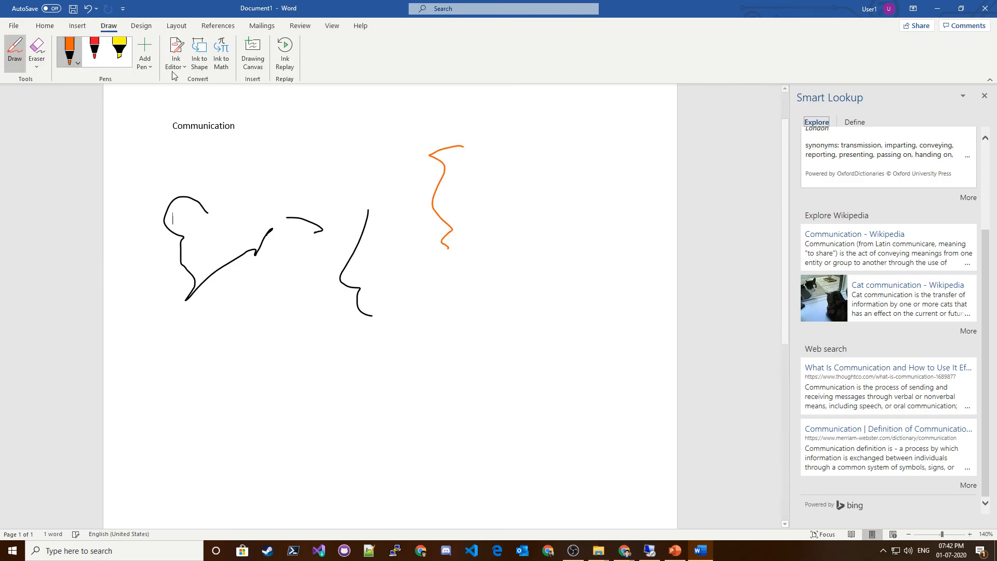
Open the pen's More Colors dialog, inspect the colour model options and close the dialog.
click(77, 63)
click(97, 231)
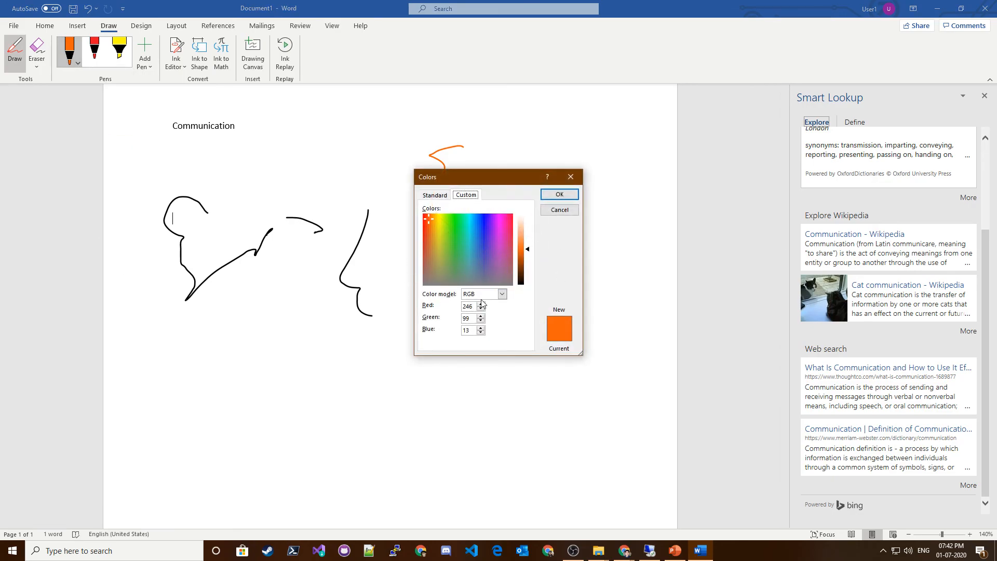
click(501, 294)
click(501, 294)
click(574, 177)
Draw two red pen strokes and a thick yellow highlighter stroke across the page.
click(94, 52)
mouse_move(289, 331)
mouse_down()
mouse_move(243, 435)
mouse_move(405, 398)
mouse_up()
mouse_move(562, 297)
mouse_down()
mouse_move(531, 300)
mouse_move(452, 338)
mouse_up()
click(119, 50)
mouse_move(397, 293)
mouse_down()
mouse_move(276, 285)
mouse_move(312, 372)
mouse_up()
Add a new highlighter pen, increase its thickness, and mark a short highlight near the top of the page.
click(145, 59)
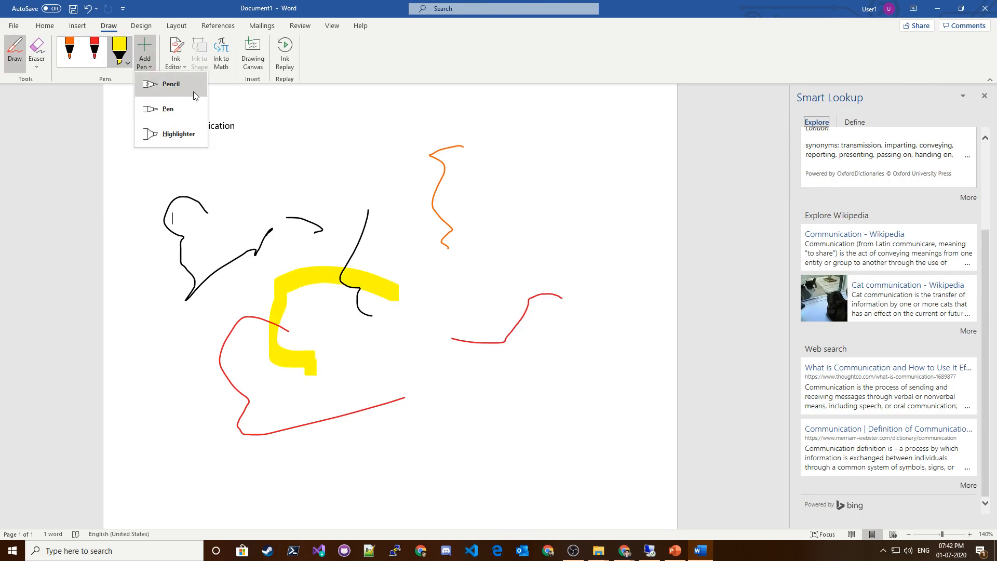
click(184, 138)
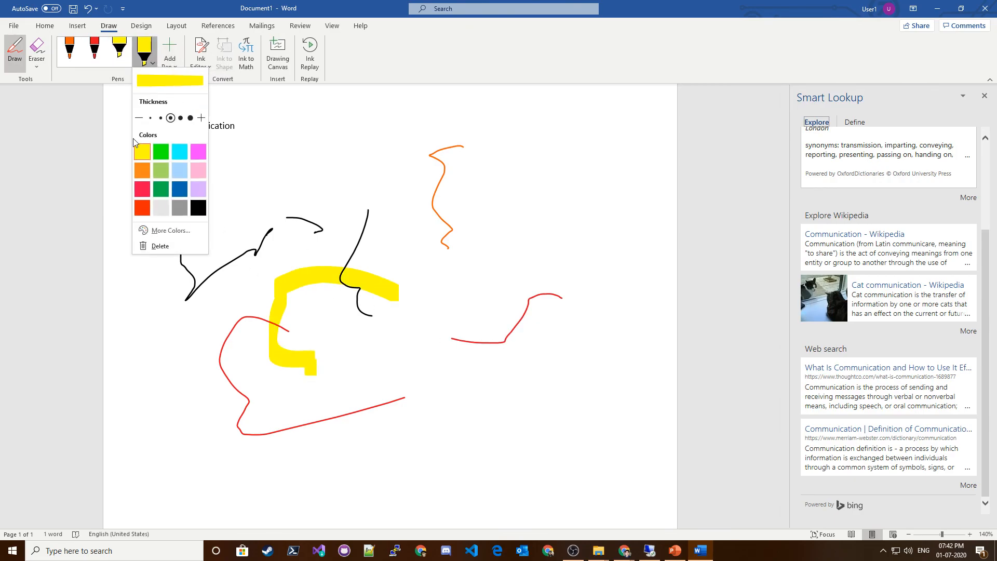
click(180, 118)
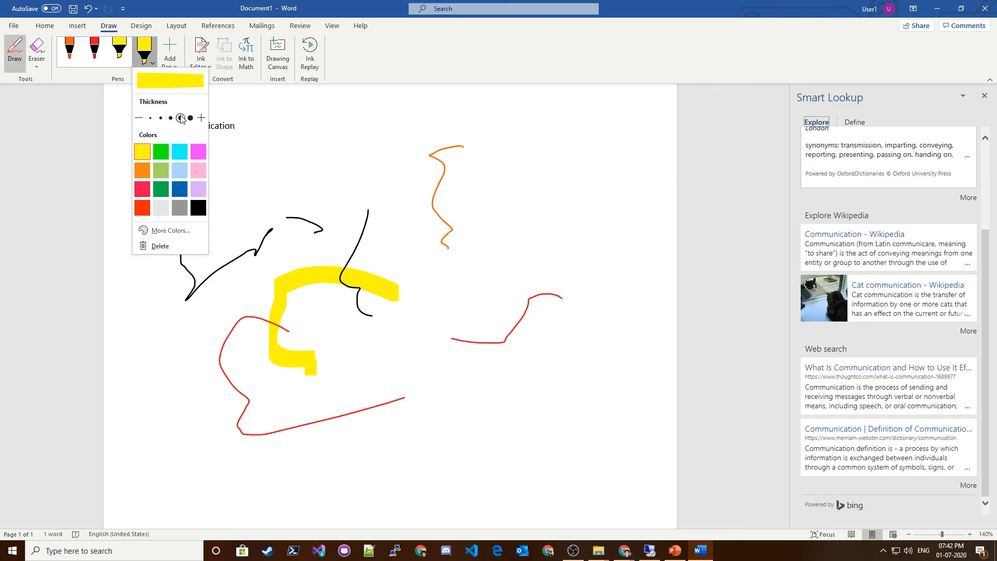
click(191, 118)
click(172, 60)
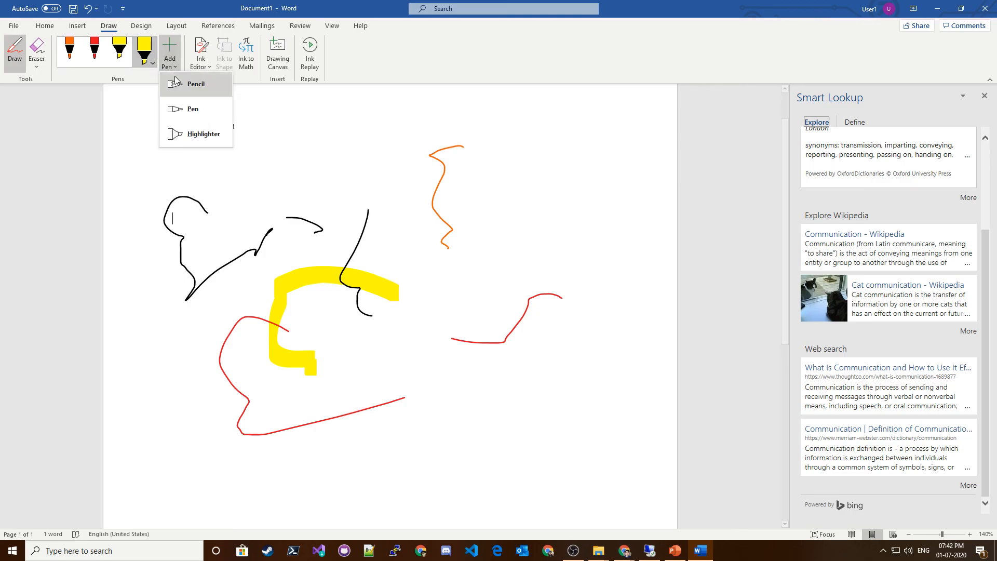
click(340, 159)
click(339, 156)
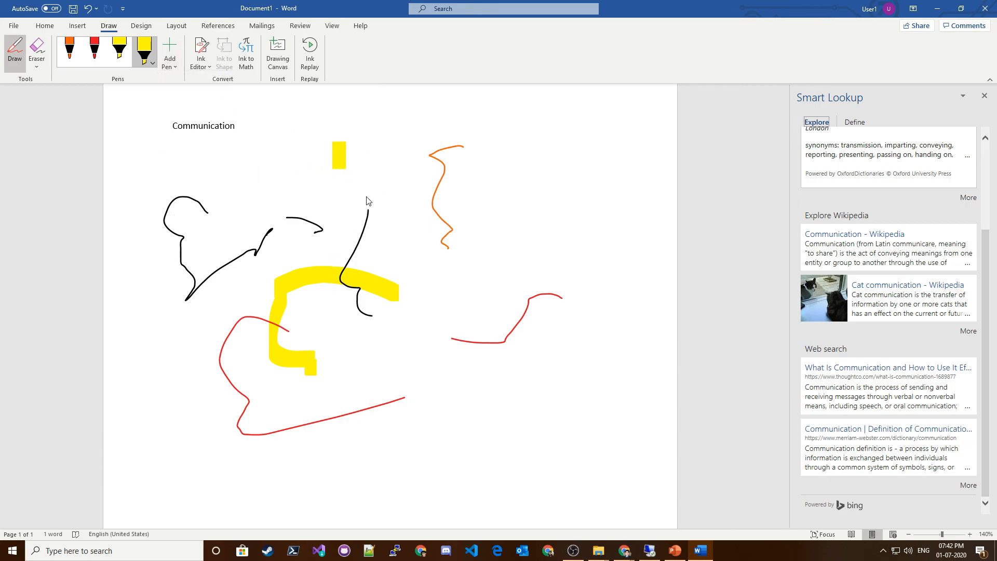
Play back the drawing with Ink Replay and check the Ink Editor options.
click(310, 52)
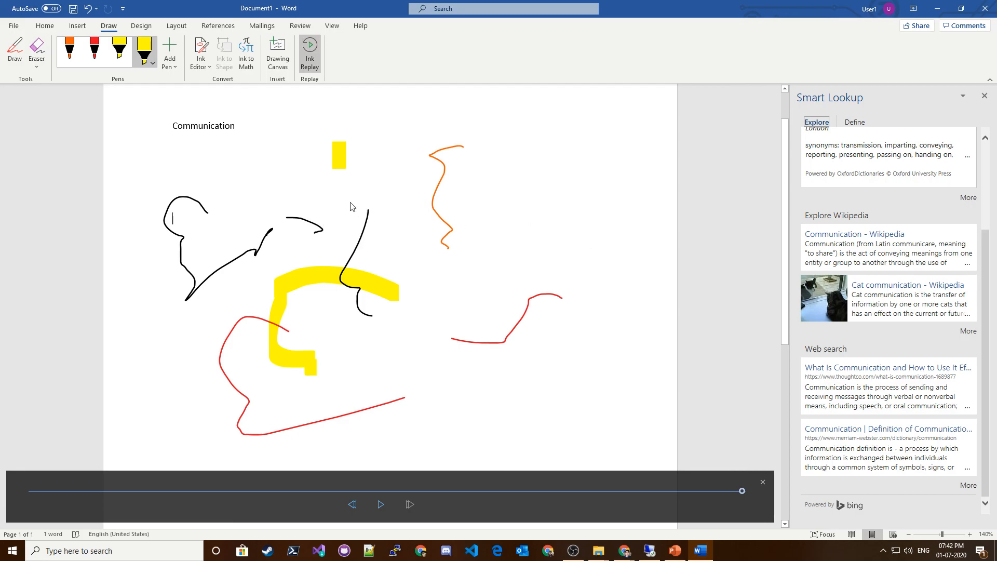
click(269, 171)
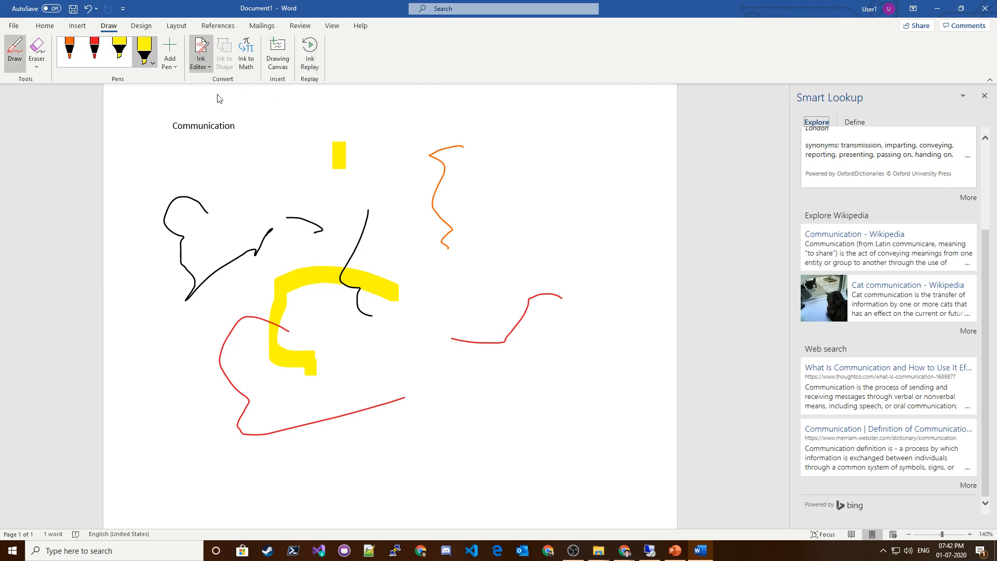
click(193, 69)
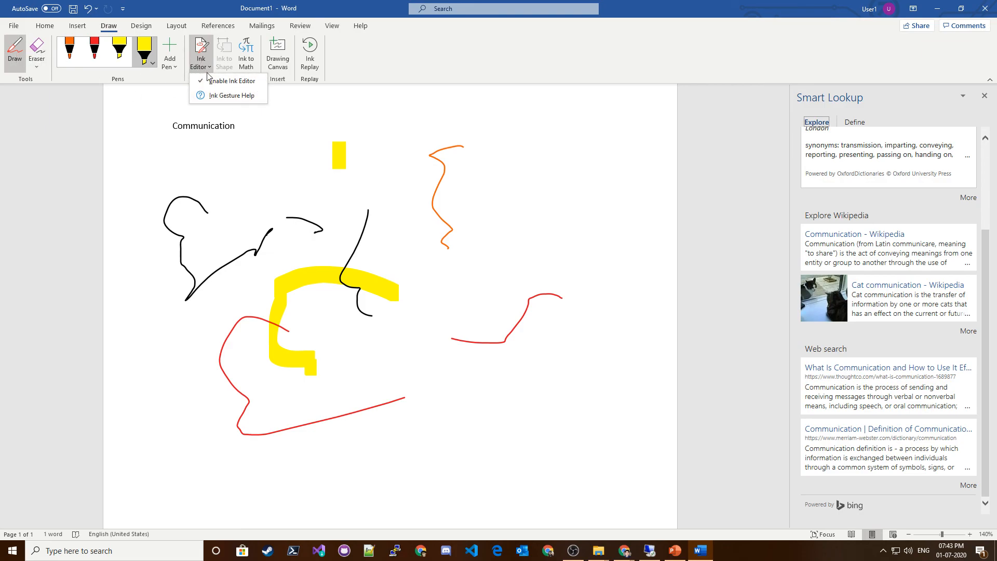
Choose the stroke Eraser and erase all the ink drawings from the page.
click(37, 66)
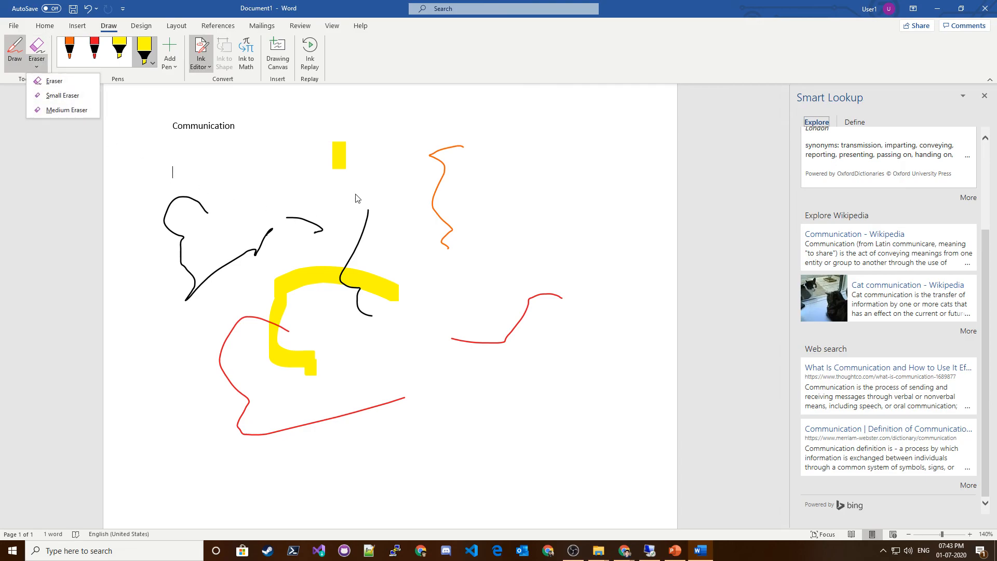
click(54, 81)
mouse_move(318, 223)
mouse_down()
mouse_move(245, 178)
mouse_move(396, 257)
mouse_move(521, 247)
mouse_move(480, 221)
mouse_move(488, 356)
mouse_up()
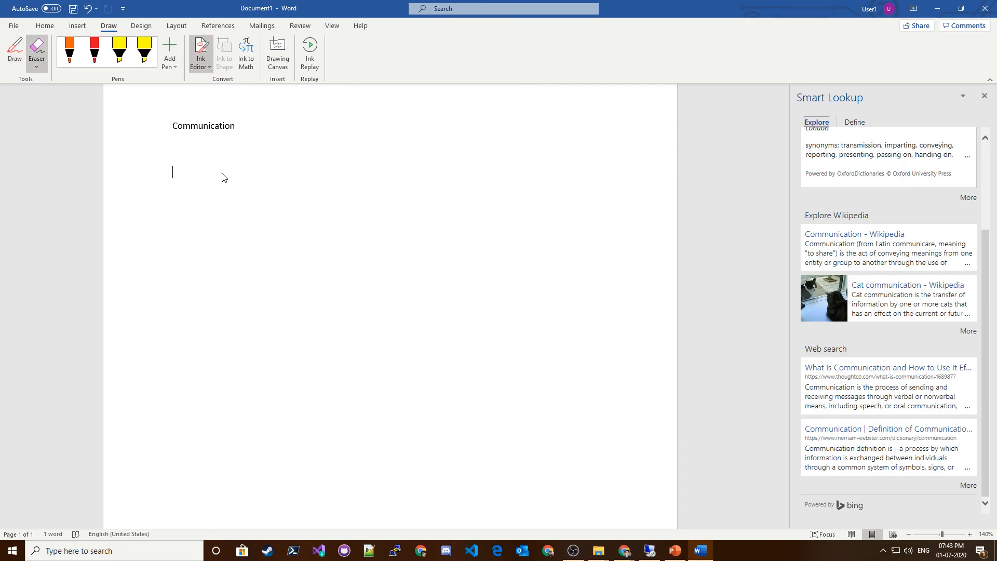